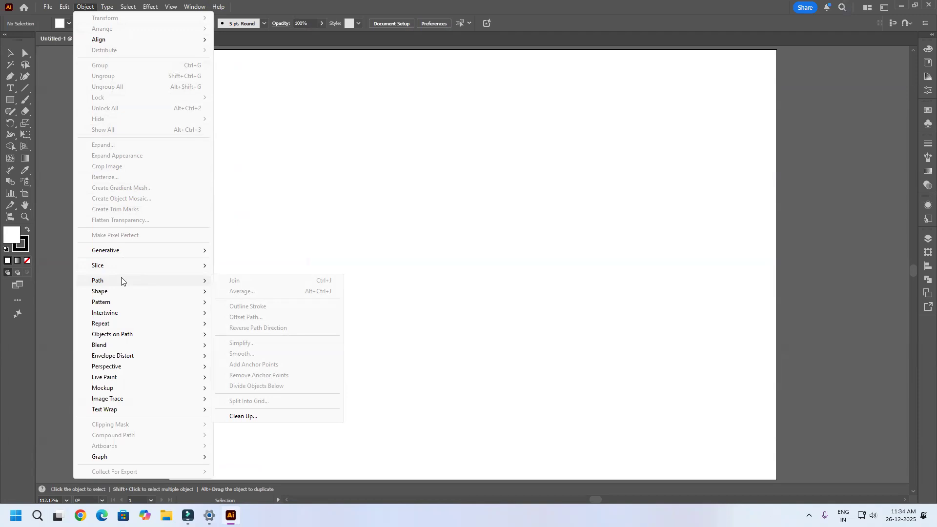
Step: Draw two separate slanted lines leaning toward each other with the Pen tool, together spanning about 141 by 93 mm
left_click(450, 282)
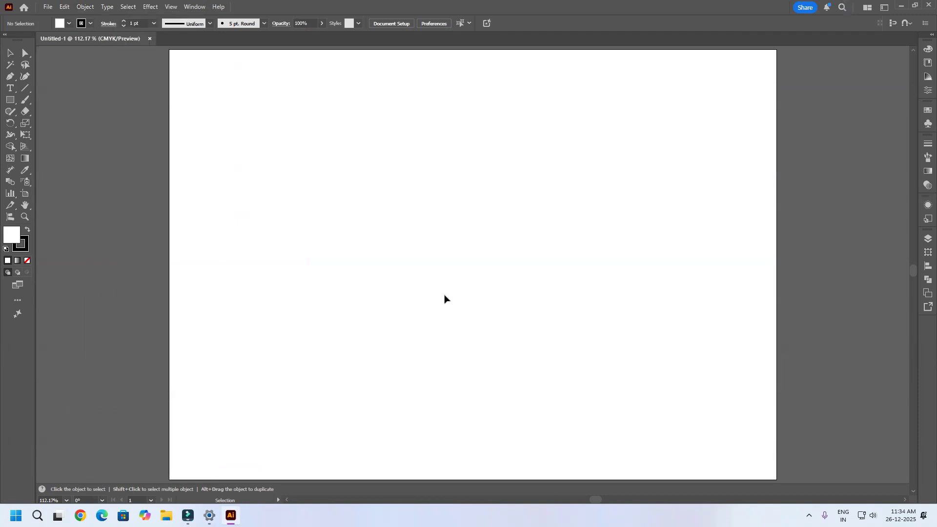
left_click(10, 77)
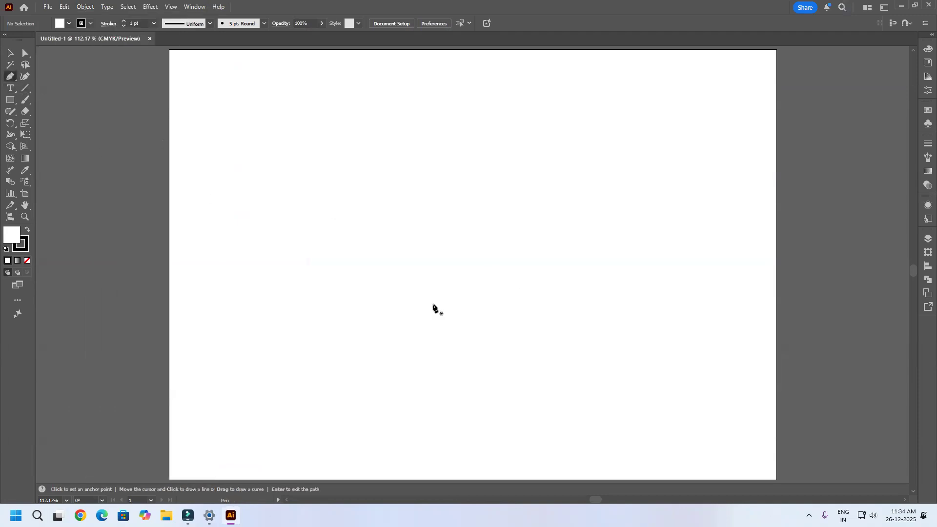
left_click(292, 327)
left_click(402, 170)
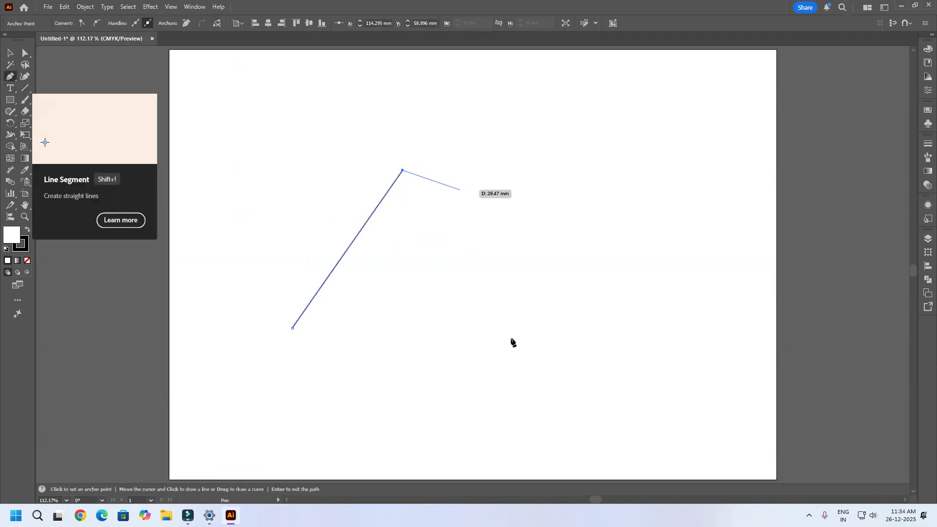
key("Return")
left_click_drag(581, 360, 571, 322)
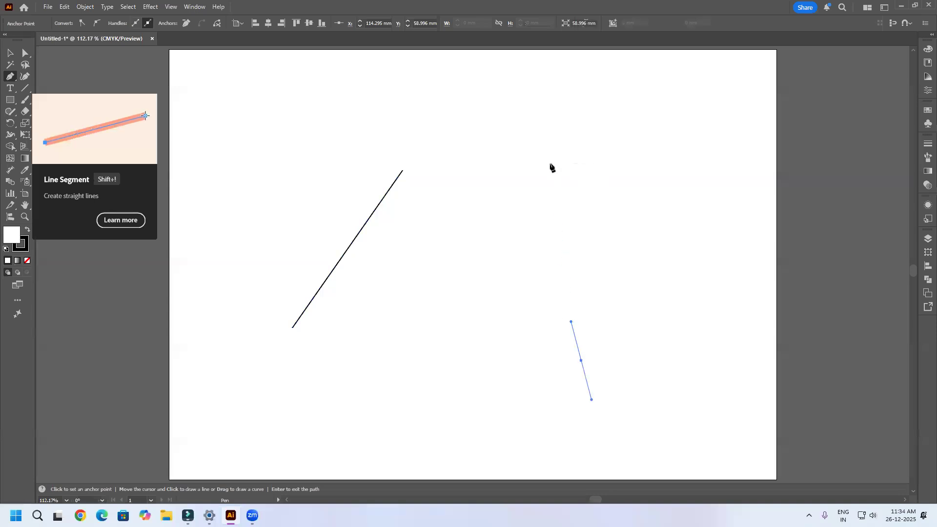
left_click(522, 173)
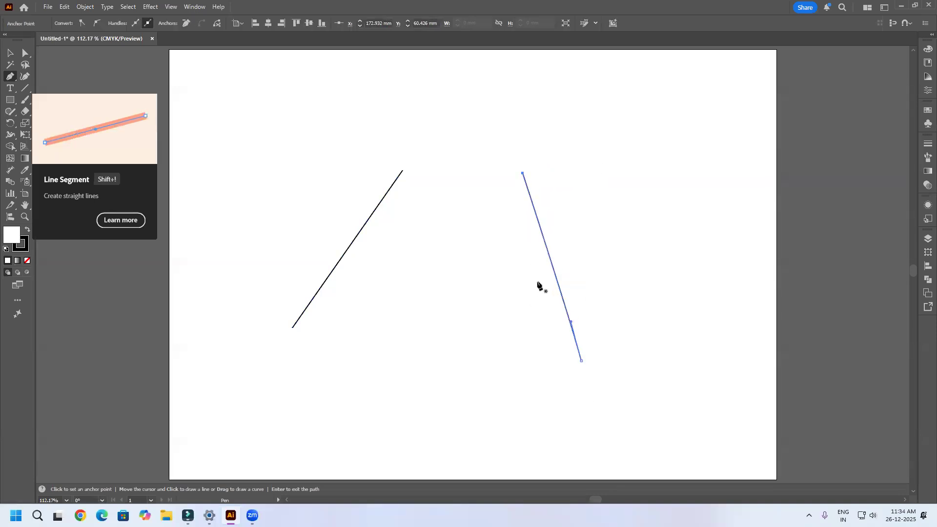
key("ctrl")
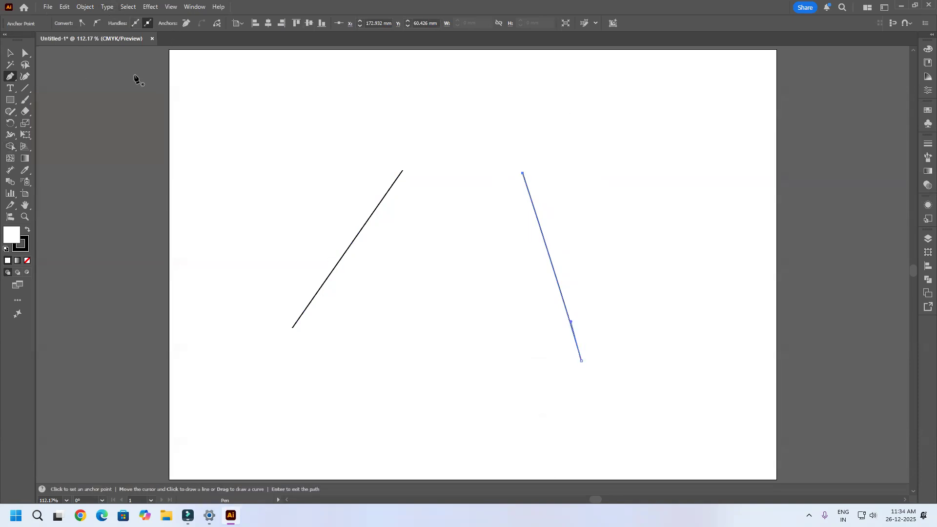
Step: Join the upper endpoints of the two slanted lines with a straight segment
left_click(10, 54)
left_click(24, 54)
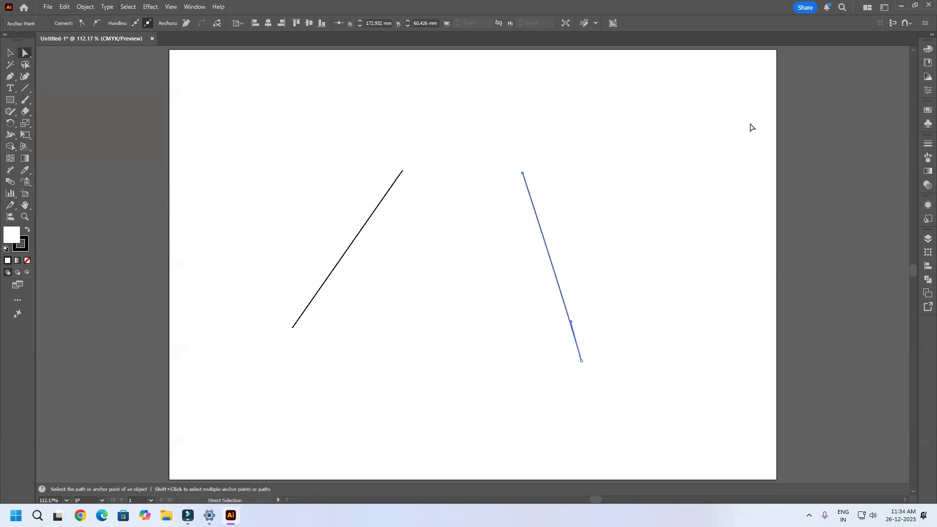
left_click(586, 152)
left_click_drag(604, 106, 257, 215)
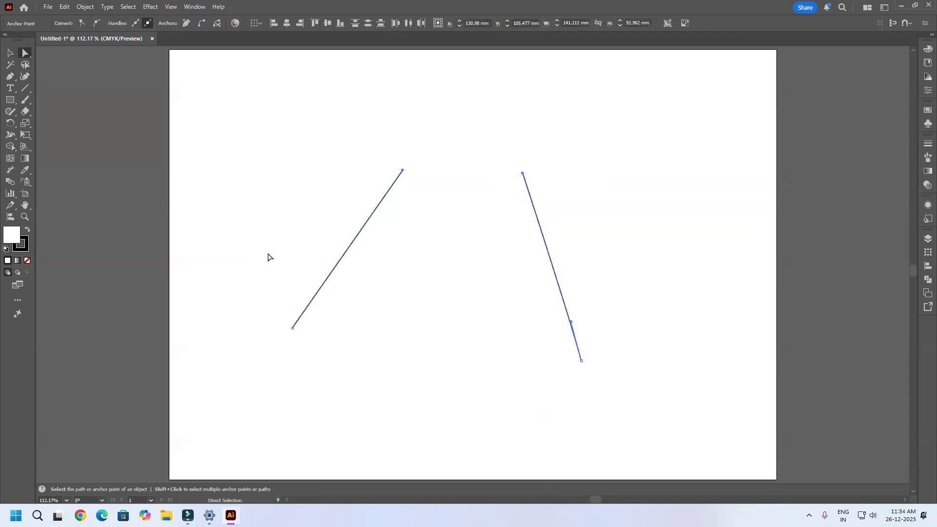
left_click(88, 7)
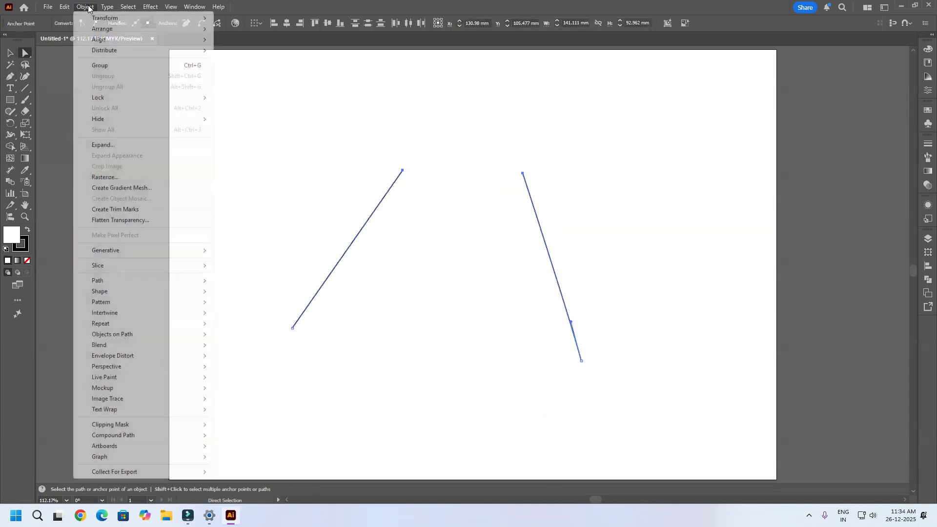
mouse_move(137, 281)
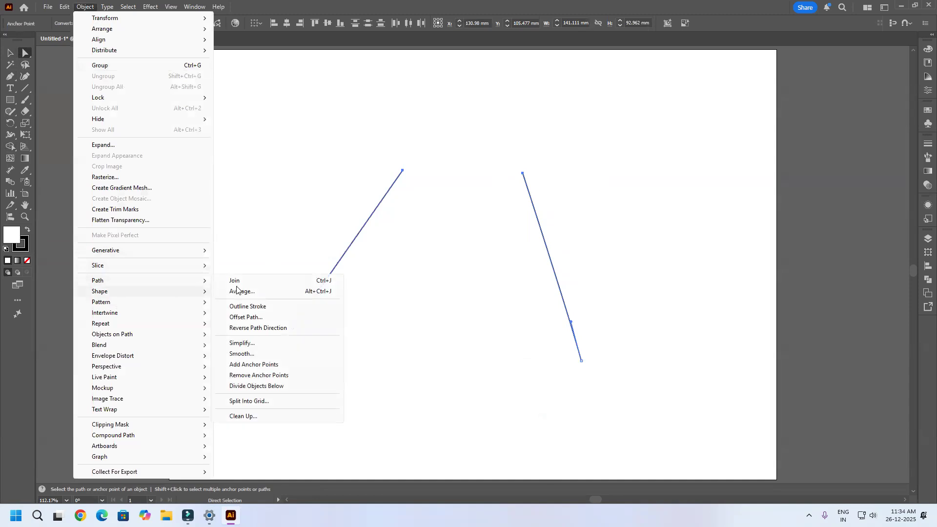
left_click(263, 282)
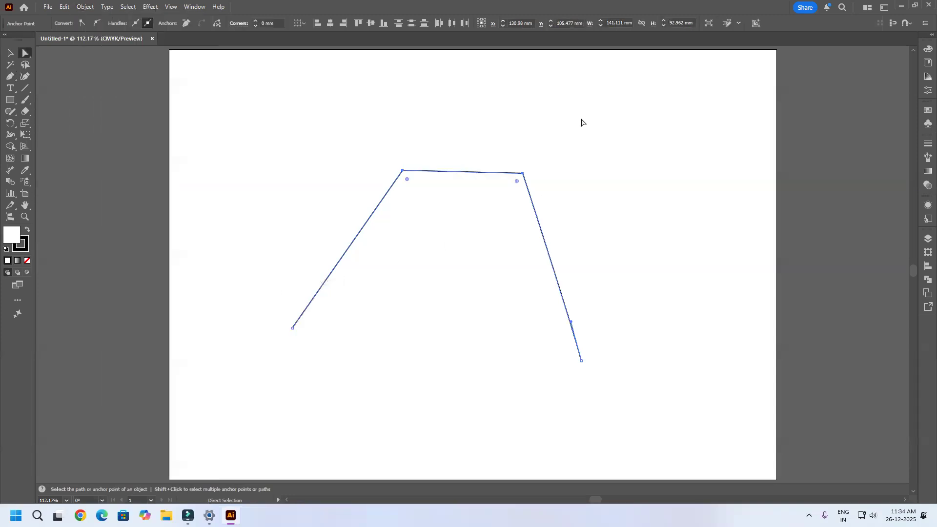
Step: Join the two lower endpoints to close the shape and set its fill to none
left_click_drag(686, 435, 160, 307)
key("ctrl+j")
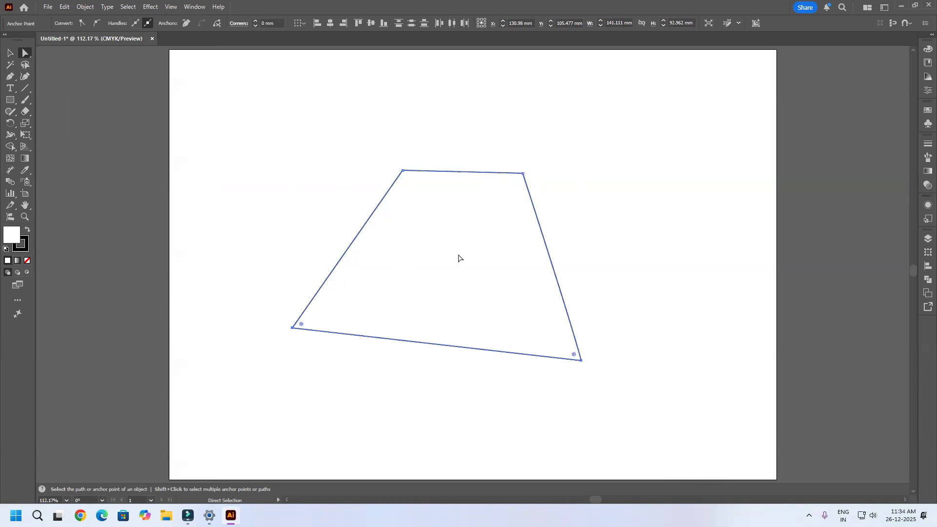
left_click(459, 258)
left_click(27, 261)
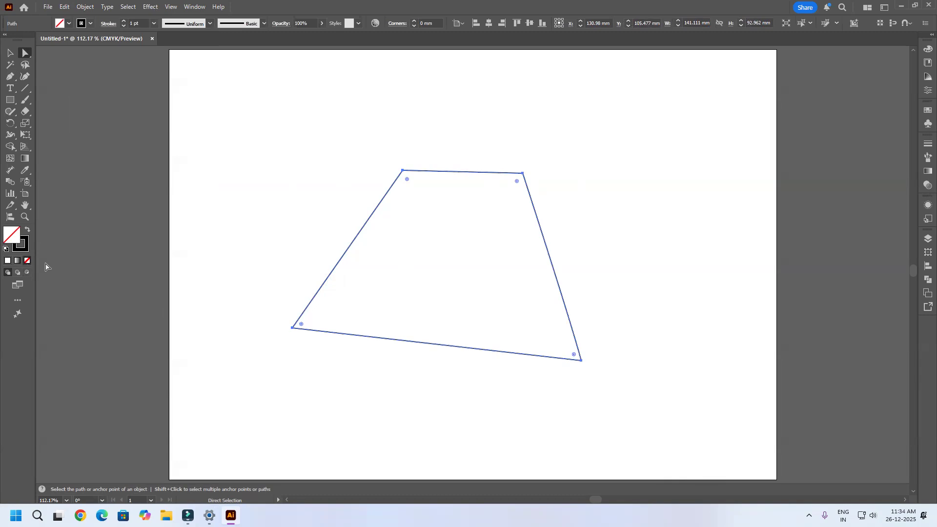
left_click(85, 7)
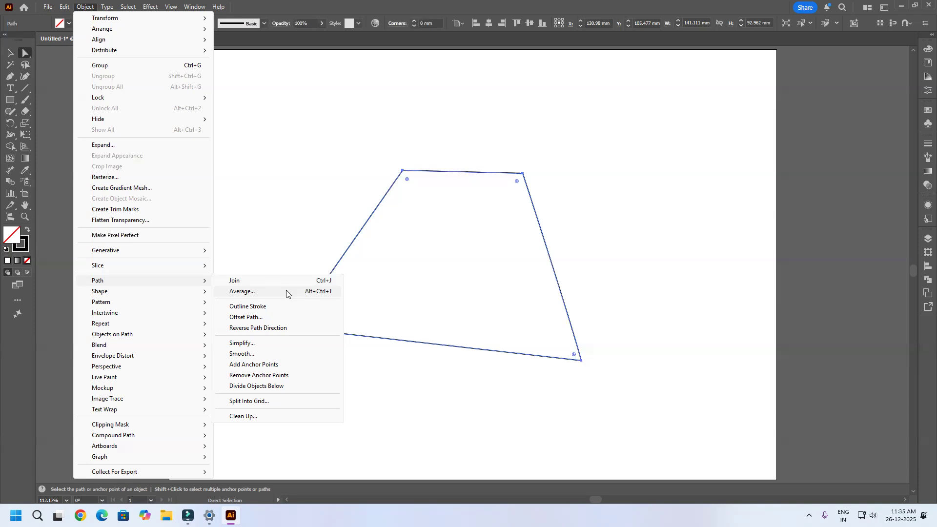
left_click(286, 292)
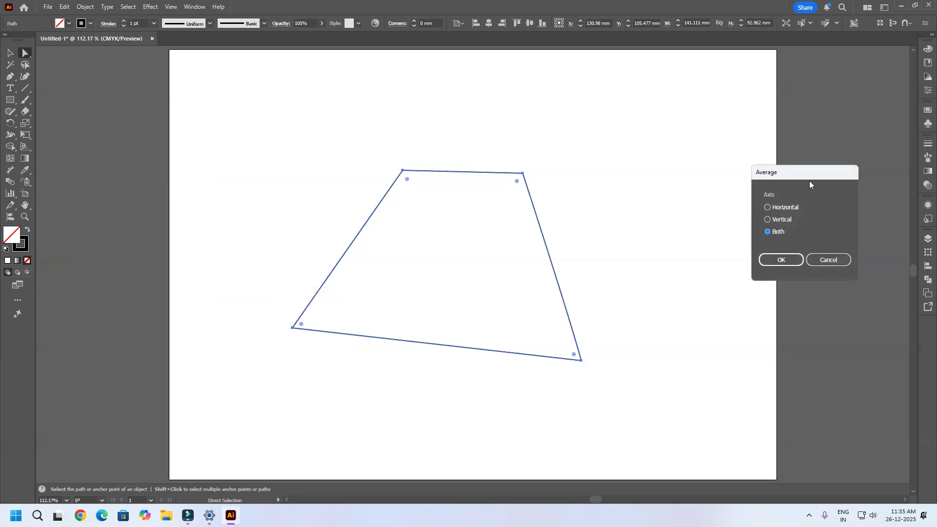
left_click_drag(807, 177, 778, 151)
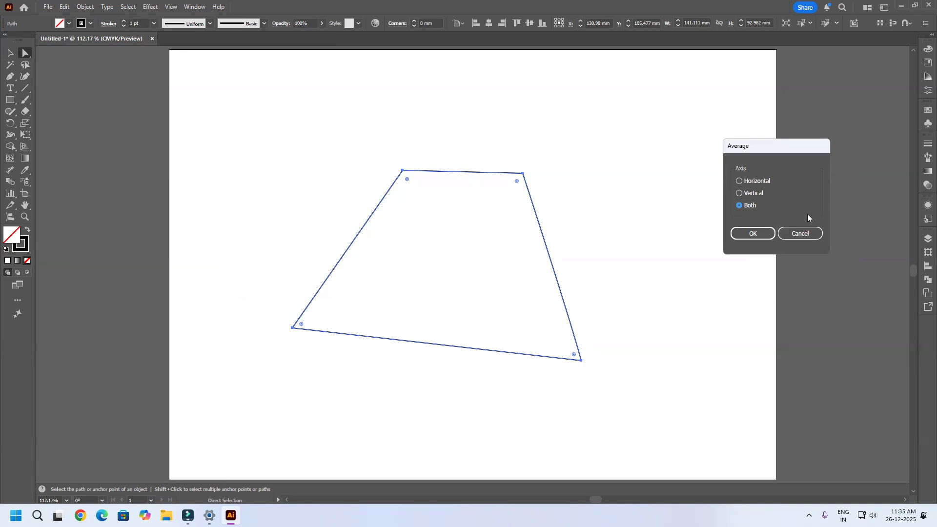
left_click(799, 234)
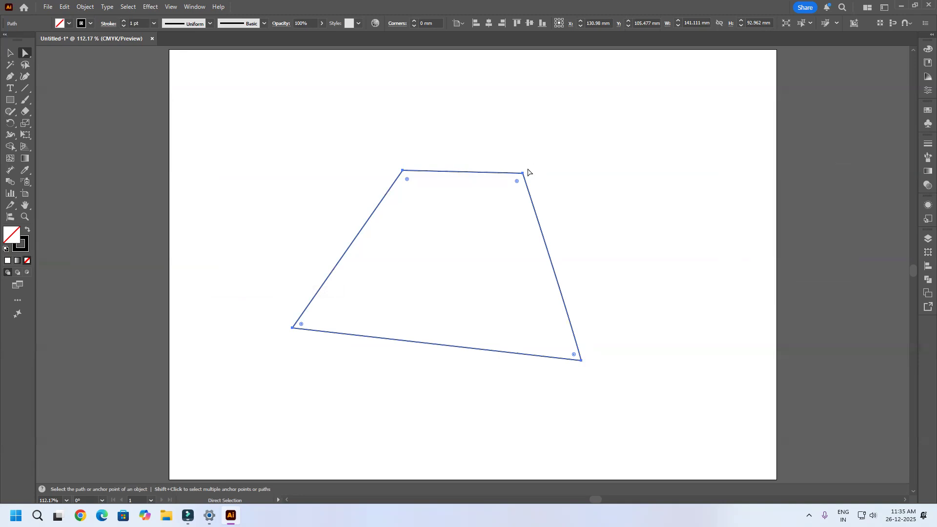
Step: Shift the shape's upper-right anchor slightly outward and down, and average the two upper anchors along the Horizontal axis
left_click_drag(524, 172, 540, 184)
left_click_drag(570, 138, 342, 205)
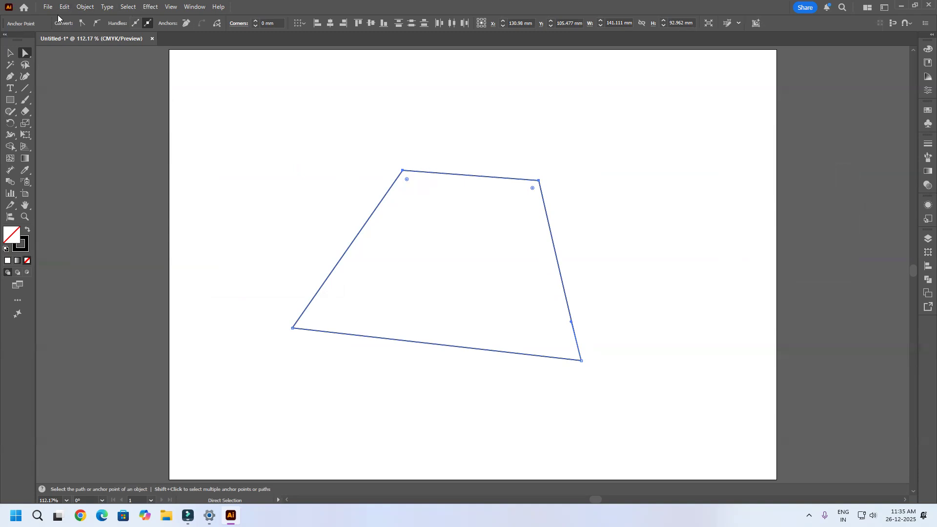
key("ctrl+alt+j")
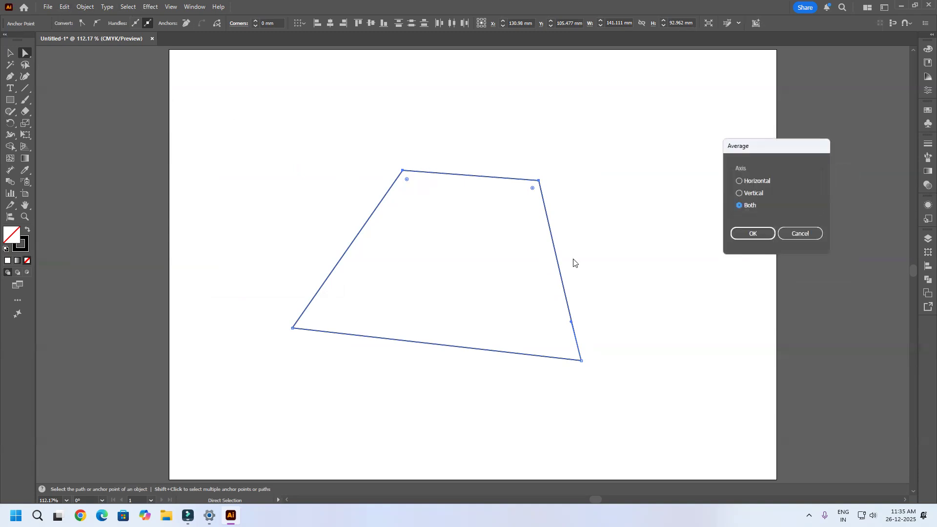
left_click(740, 181)
left_click(753, 234)
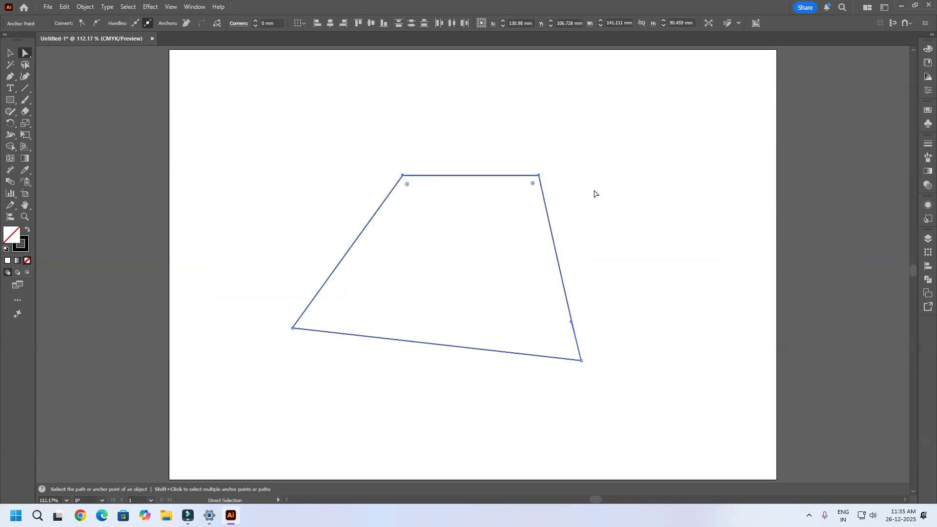
Step: Average the shape's two left anchor points along the Vertical axis
left_click_drag(428, 151, 213, 438)
key("ctrl+alt")
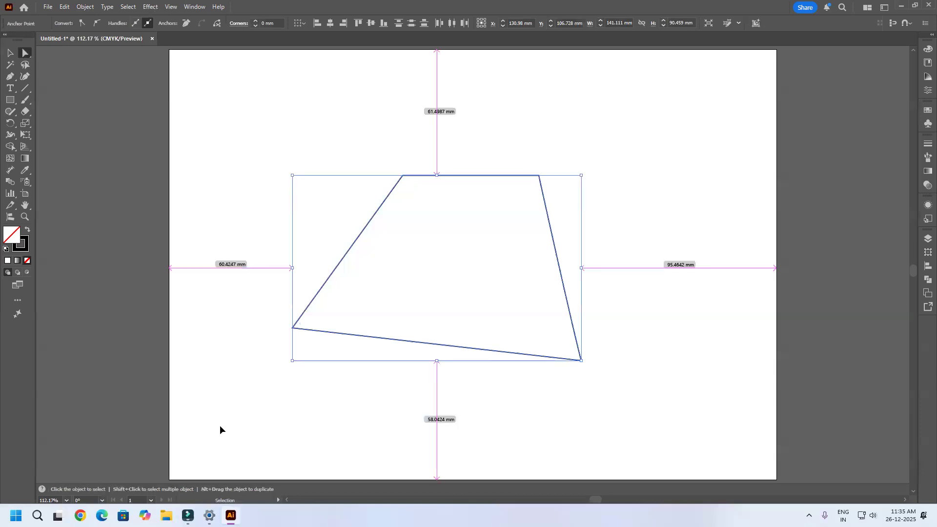
key("ctrl+alt+j")
left_click(740, 193)
left_click(751, 236)
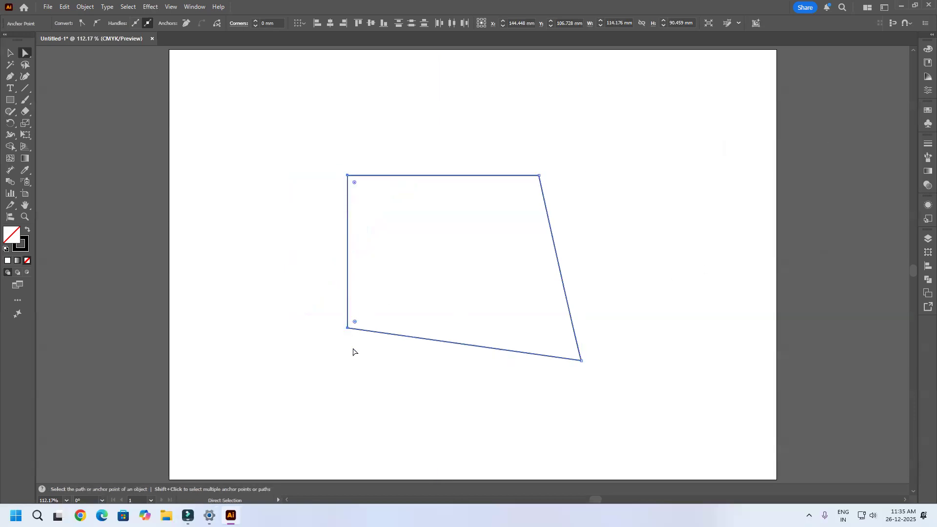
Step: Average the shape's two right anchor points along the Vertical axis
left_click_drag(654, 91, 505, 426)
key("ctrl+alt")
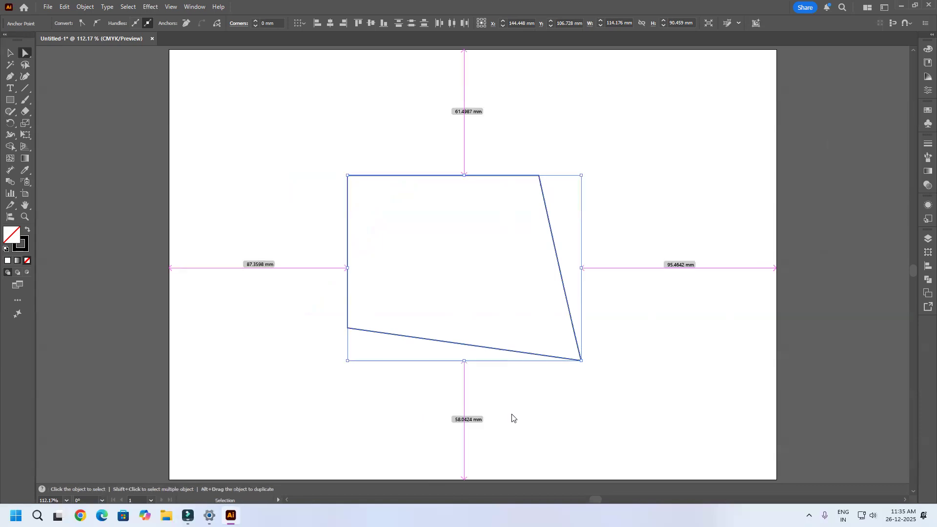
key("ctrl+alt+j")
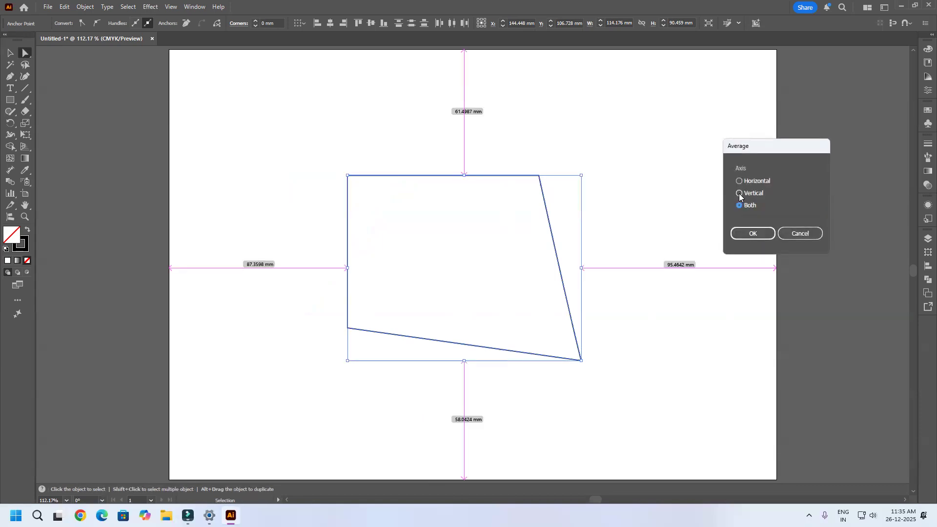
left_click(752, 235)
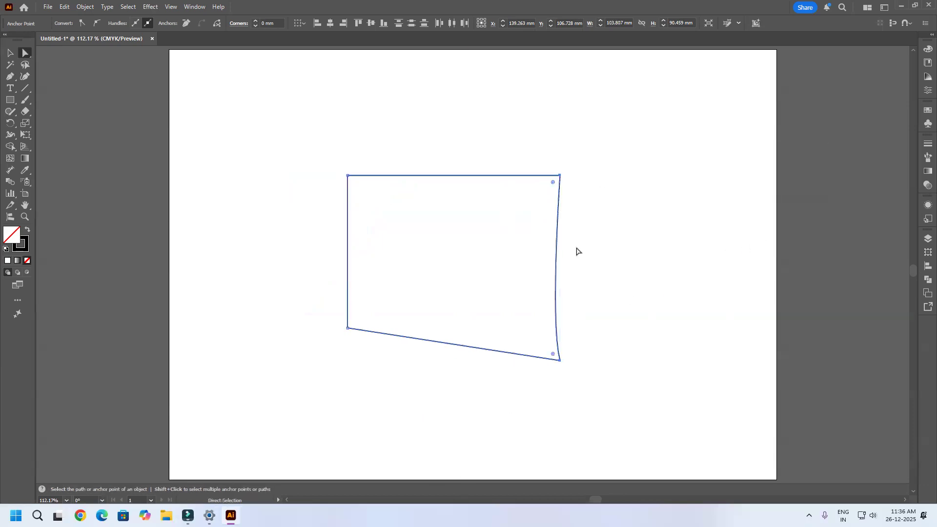
Step: Average the shape's two lower anchor points along the Horizontal axis
left_click_drag(600, 385, 303, 302)
key("ctrl+alt")
key("ctrl+alt+j")
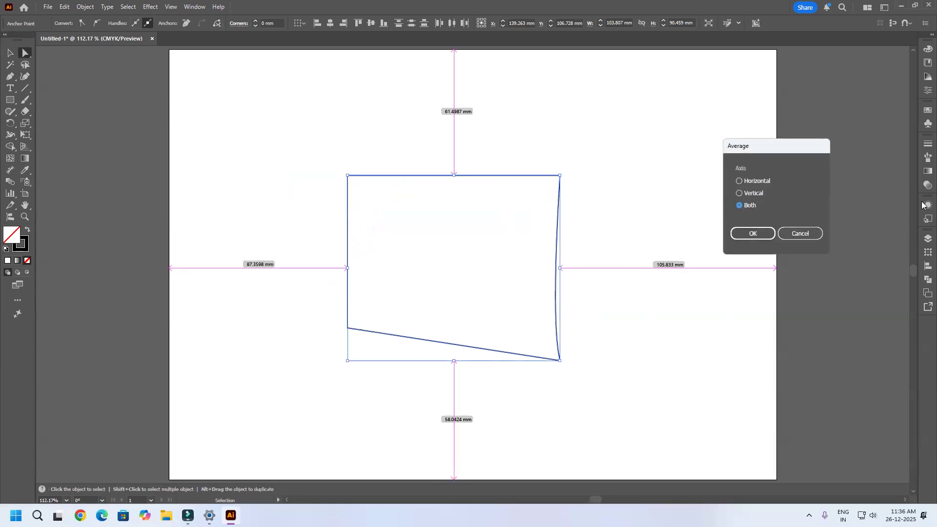
left_click(763, 182)
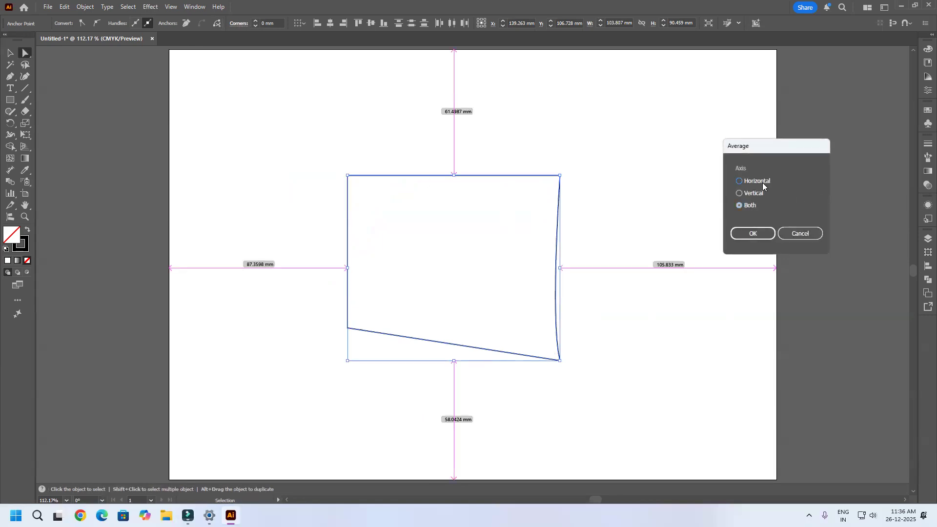
left_click(754, 234)
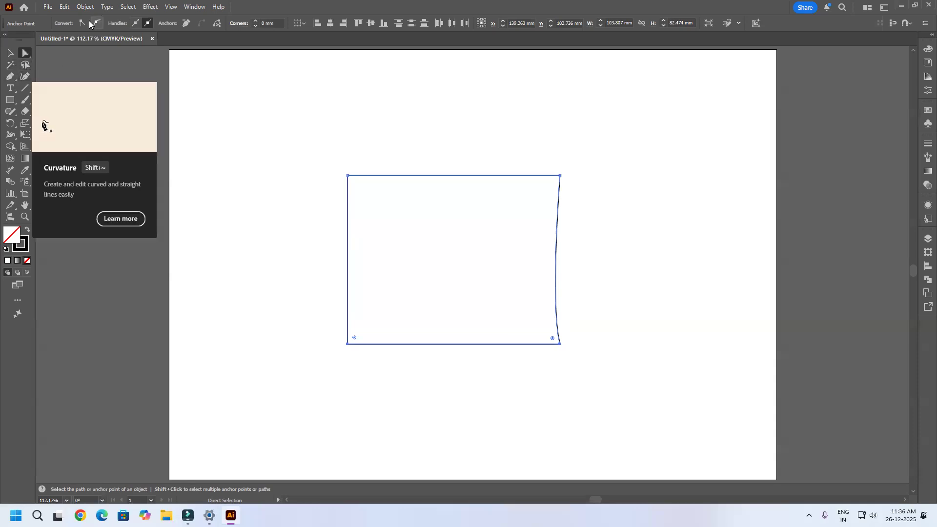
Step: Straighten the shape's curved right side by converting its anchors to corner points with the Anchor Point tool
left_click_drag(618, 122, 236, 396)
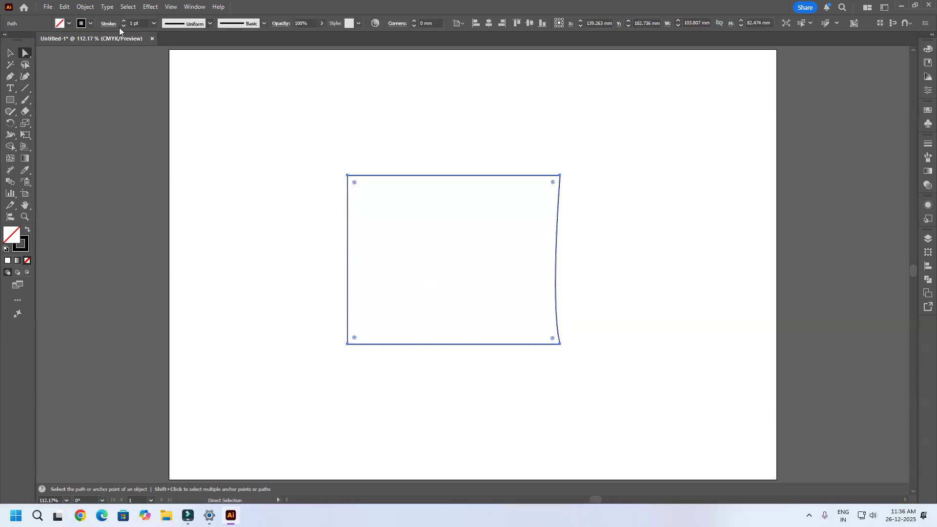
left_click(10, 76)
left_click(59, 112)
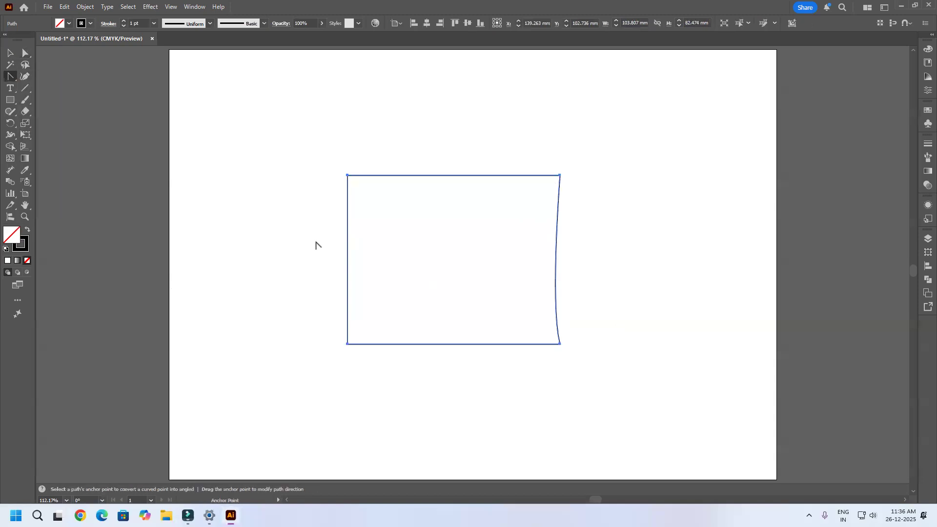
left_click(559, 344)
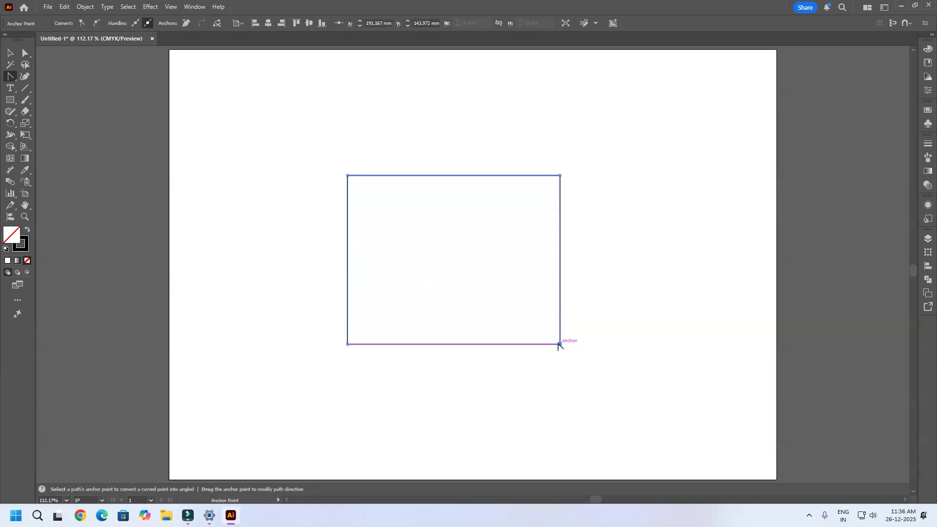
left_click(560, 176)
left_click(347, 175)
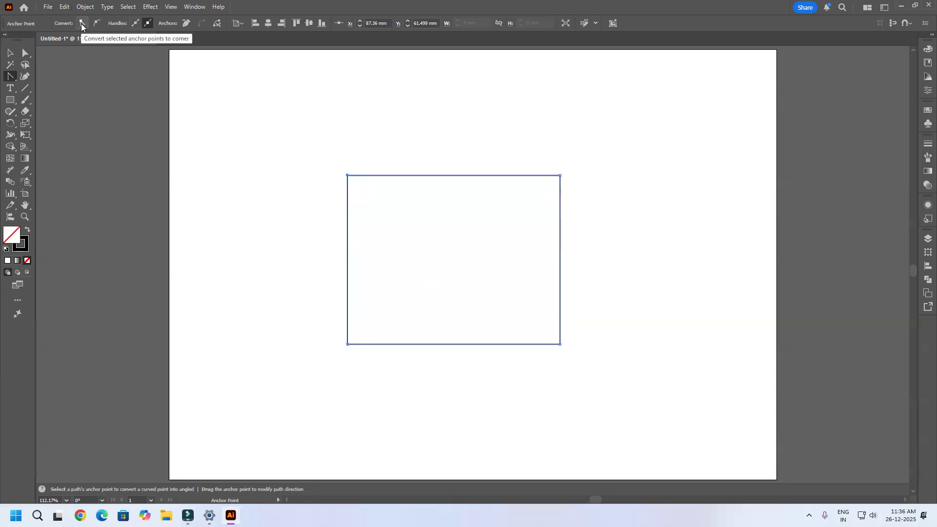
Step: Try converting all of the rectangle's anchor points except the upper-left one to smooth, and undo the conversion
left_click(25, 52)
left_click_drag(663, 149, 281, 212)
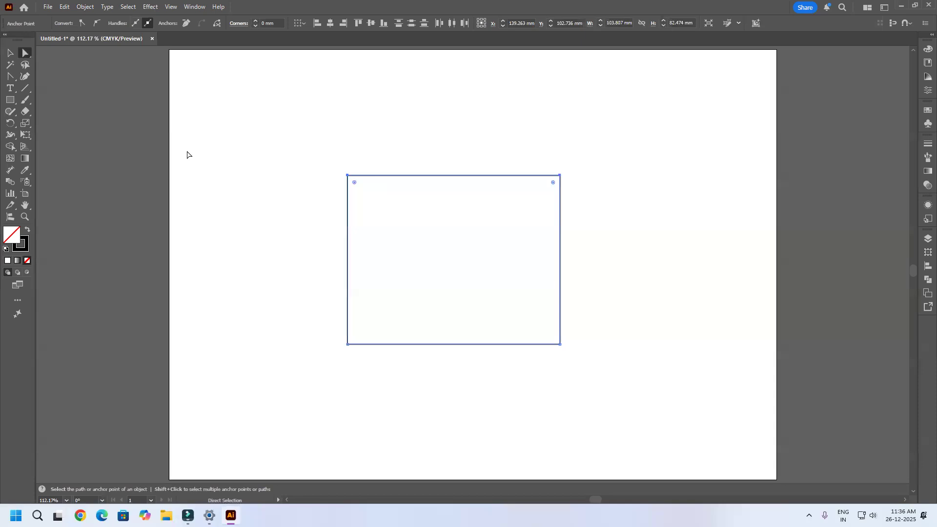
left_click_drag(618, 327, 215, 406)
left_click_drag(636, 117, 131, 412)
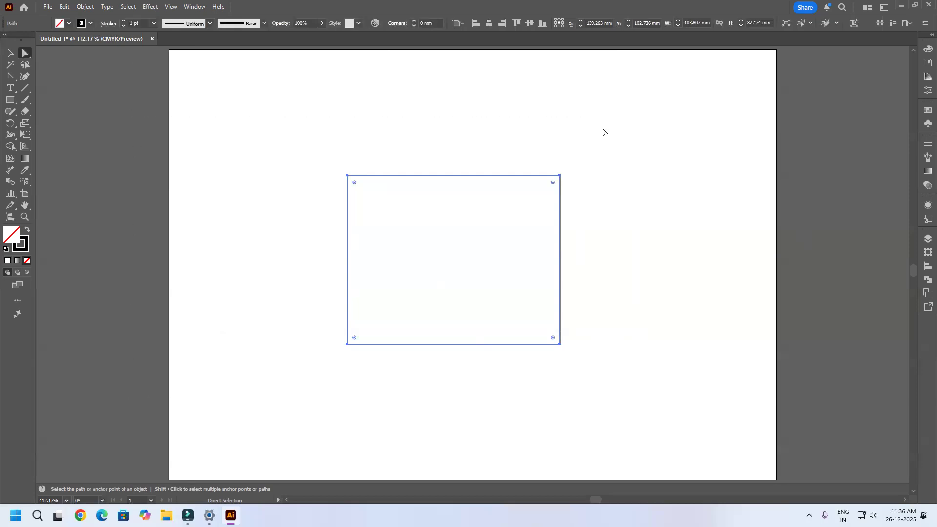
key("v")
left_click_drag(636, 133, 385, 395)
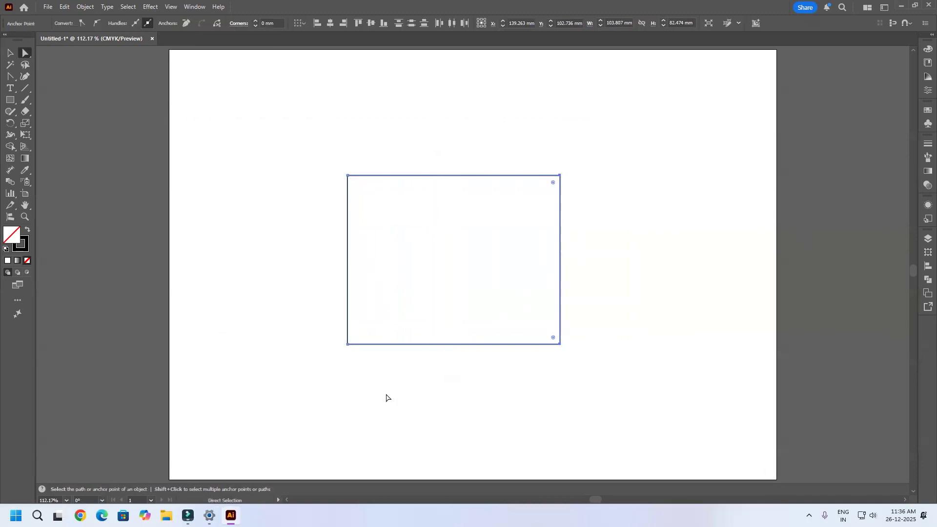
left_click_drag(433, 379, 268, 306)
left_click(96, 24)
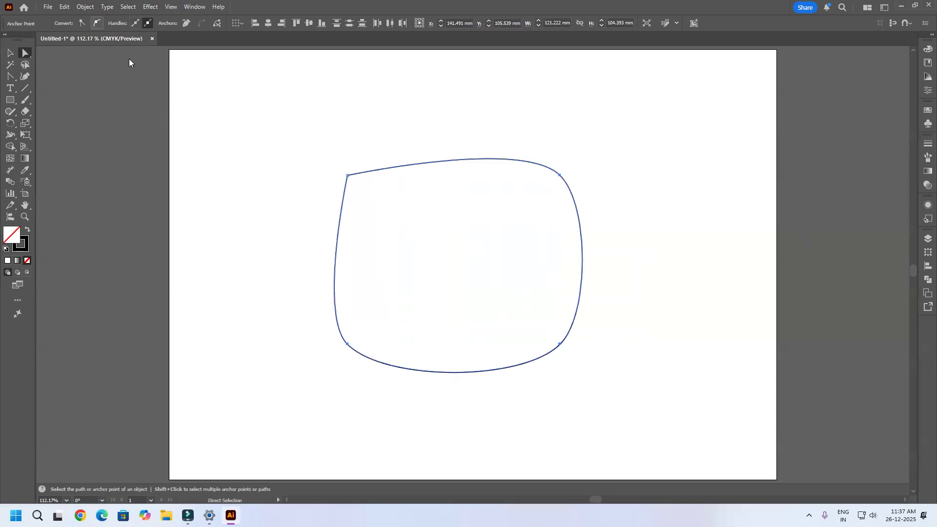
key("ctrl+z")
key("ctrl+z")
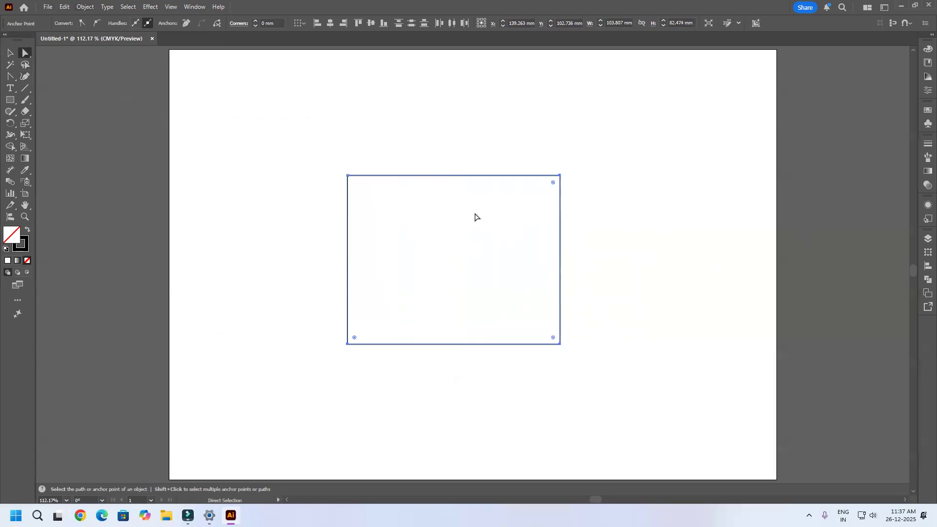
Step: Draw an open zigzag path about 86 mm wide and 152 mm high beside the rectangle with the Pen tool, mixing corner and curved anchors
left_click(11, 78)
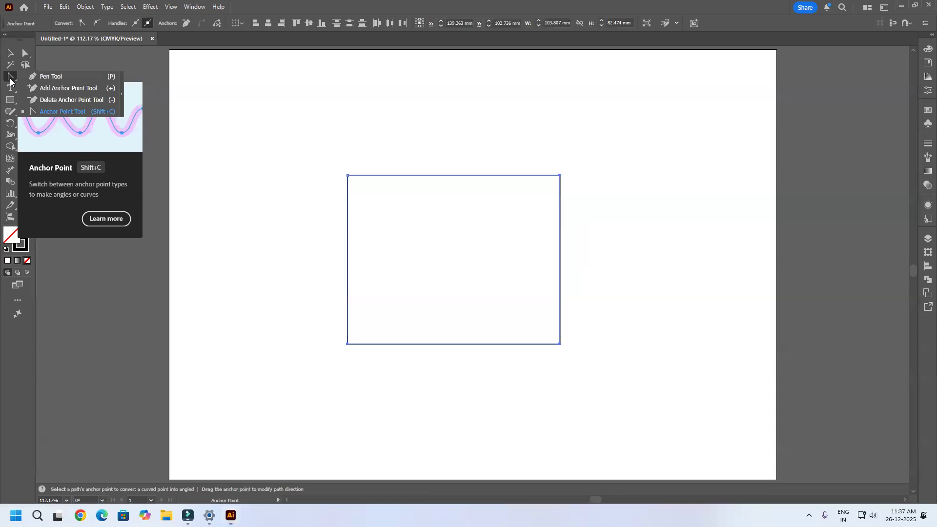
left_click(72, 79)
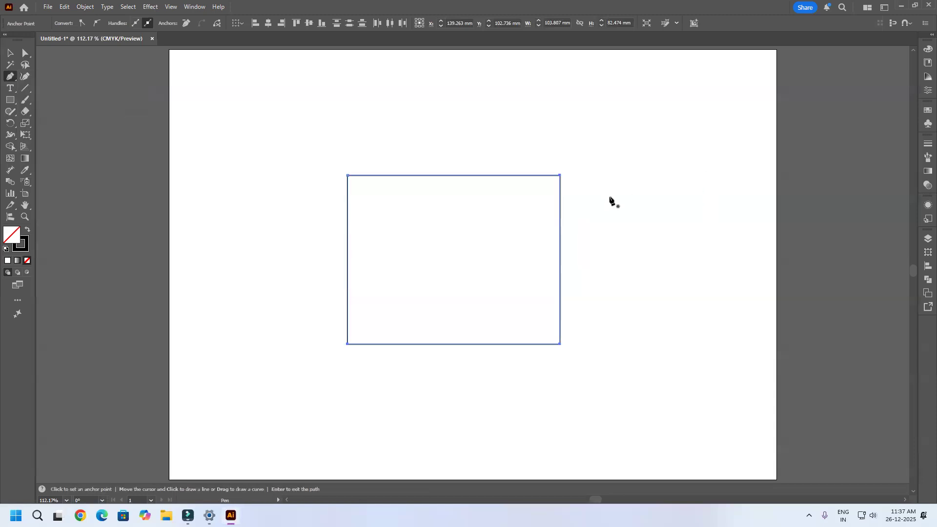
left_click(709, 141)
left_click(624, 179)
left_click(724, 199)
left_click(617, 221)
left_click(741, 247)
left_click(588, 271)
left_click(626, 340)
left_click_drag(720, 319, 716, 351)
left_click_drag(609, 375, 636, 379)
left_click_drag(745, 401, 719, 408)
left_click_drag(583, 423, 616, 424)
left_click_drag(754, 441, 715, 447)
left_click(587, 452)
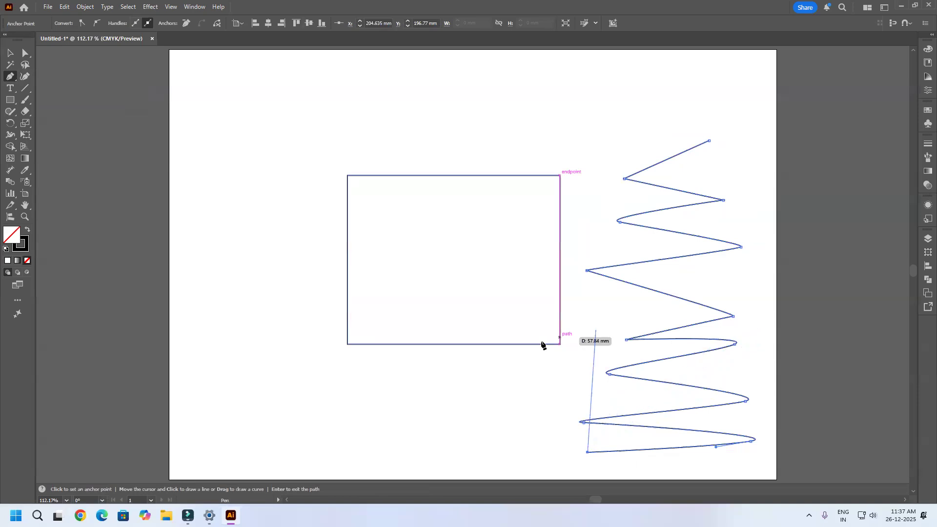
key("Escape")
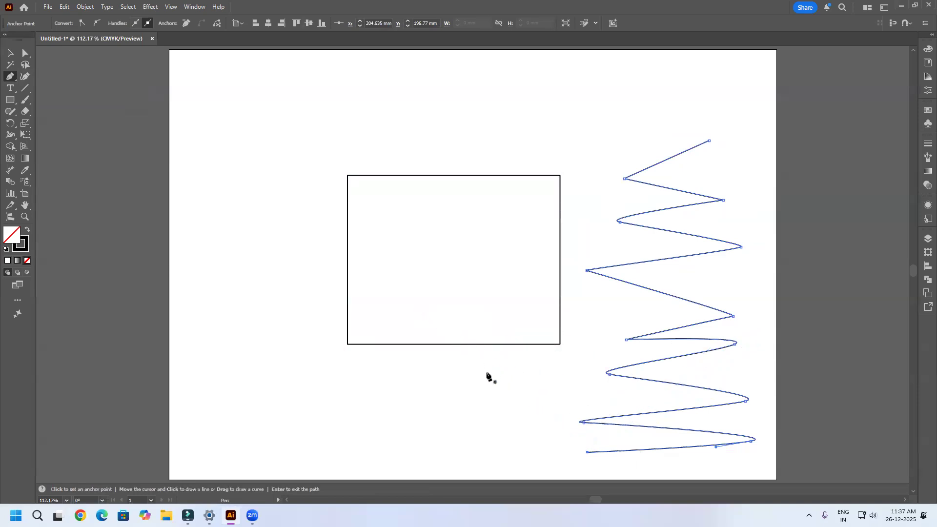
Step: Average the zigzag path's left-hand anchor points along the Vertical axis
key("a")
left_click_drag(579, 138, 650, 396)
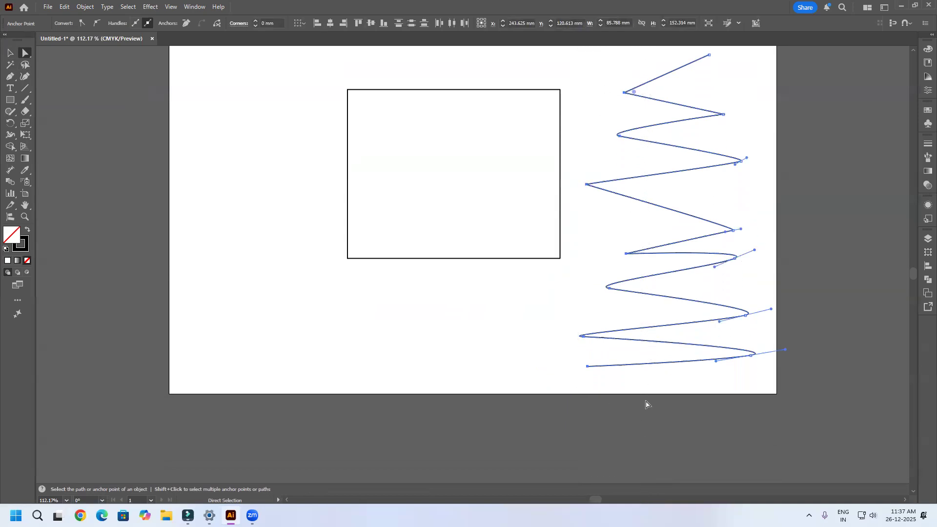
key("ctrl")
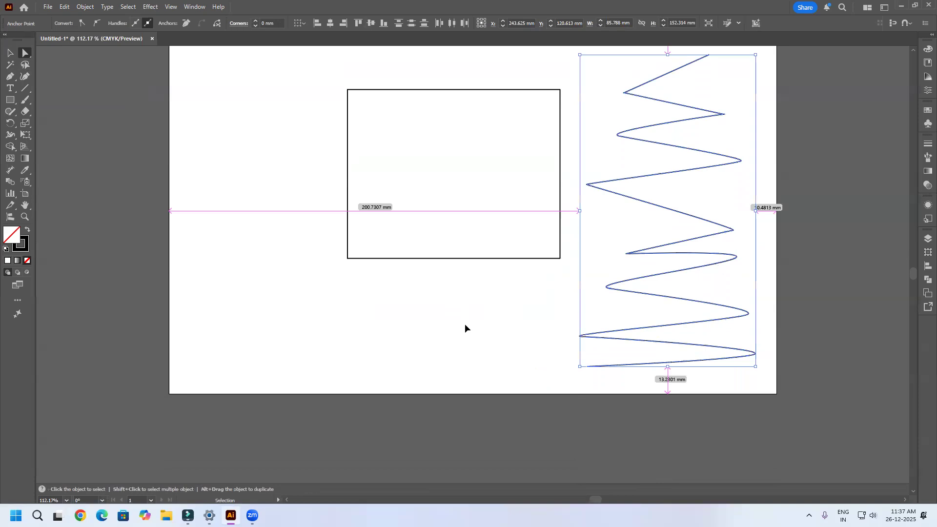
key("ctrl+alt+j")
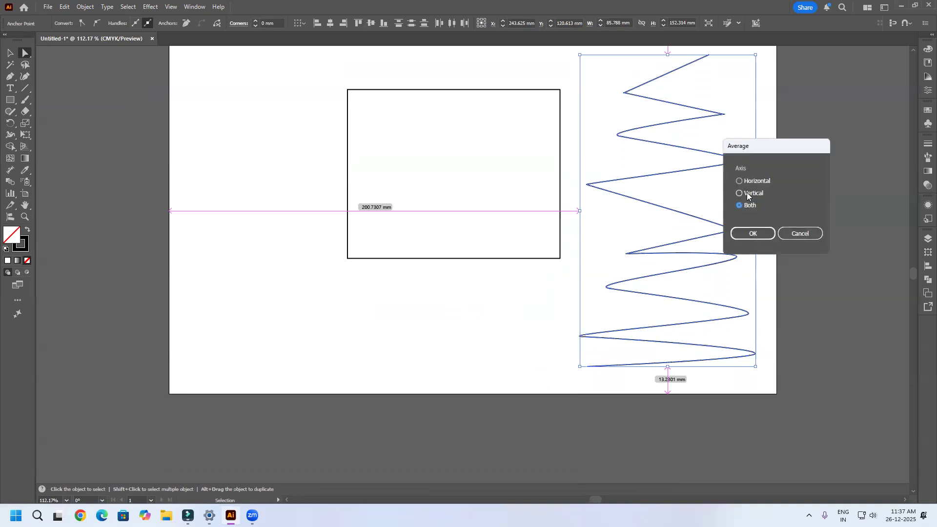
left_click(746, 235)
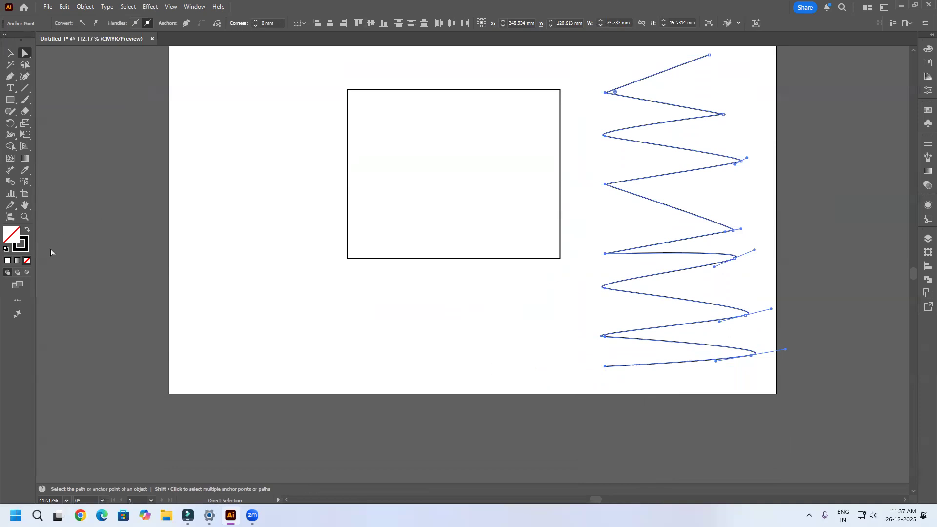
Step: Show the rulers, place a vertical guide at X 213.318 mm through the zigzag's left anchors, and inspect their alignment
key("ctrl+r")
left_click_drag(41, 253, 658, 195)
left_click_drag(639, 147, 606, 224)
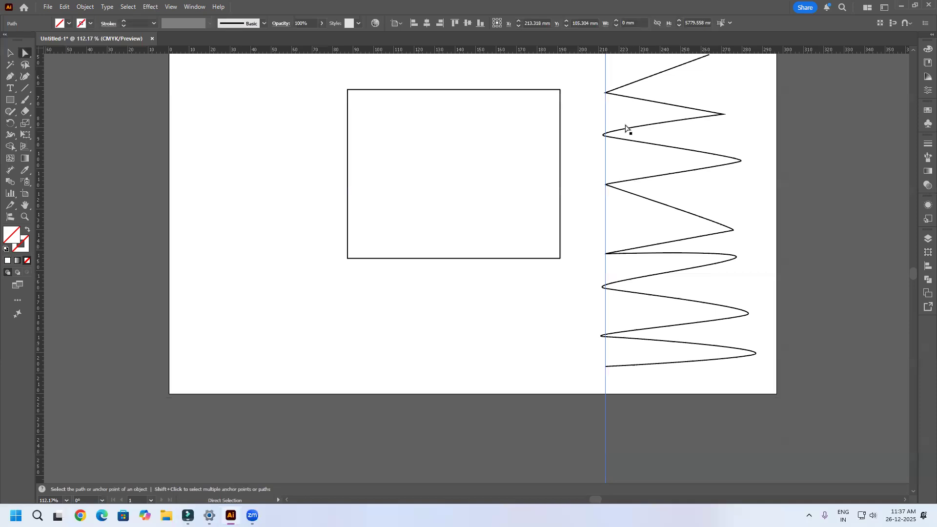
left_click(637, 295)
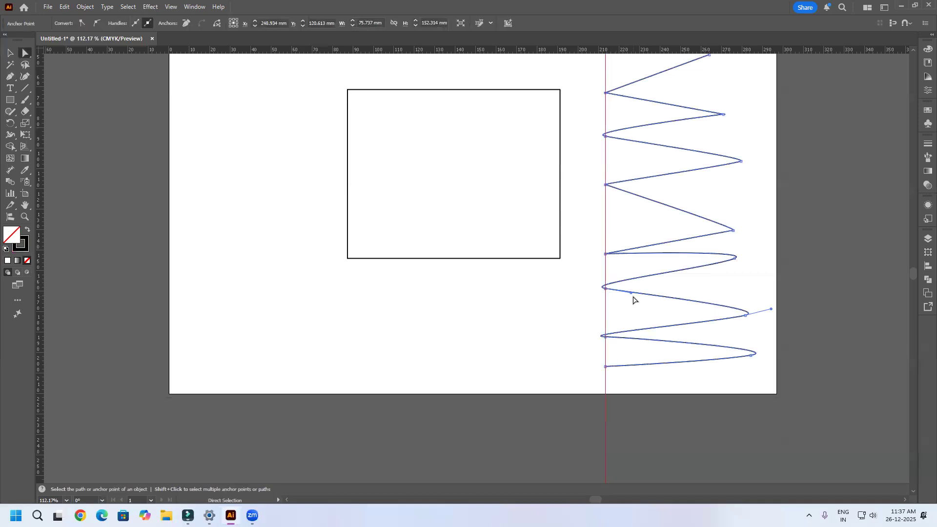
scroll(610, 295, "up", 7)
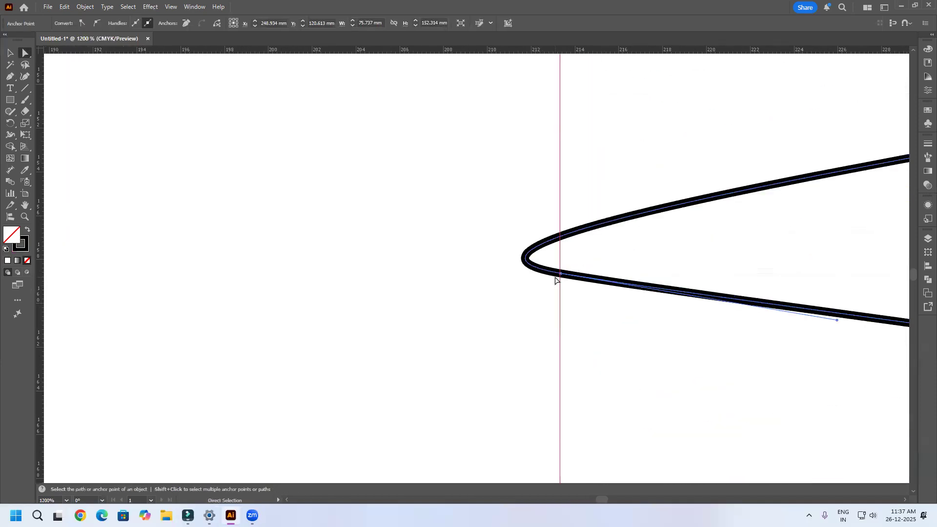
scroll(586, 250, "down", 8)
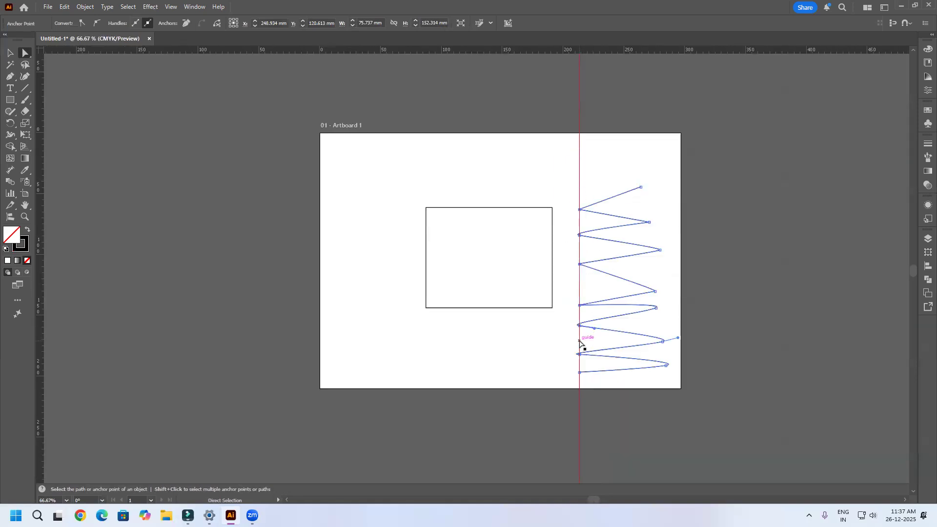
Step: Average the zigzag path's right-hand anchor points along the Vertical axis
left_click_drag(676, 154, 614, 427)
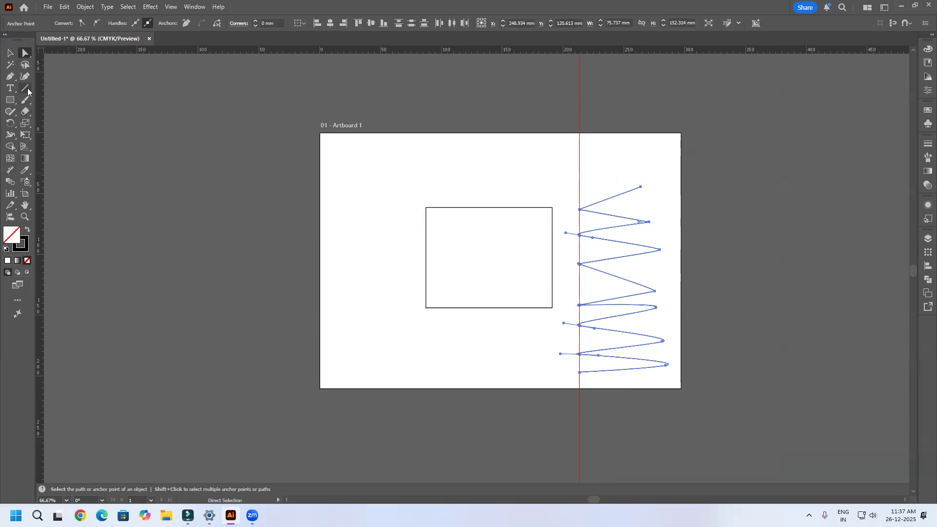
key("ctrl+alt+j")
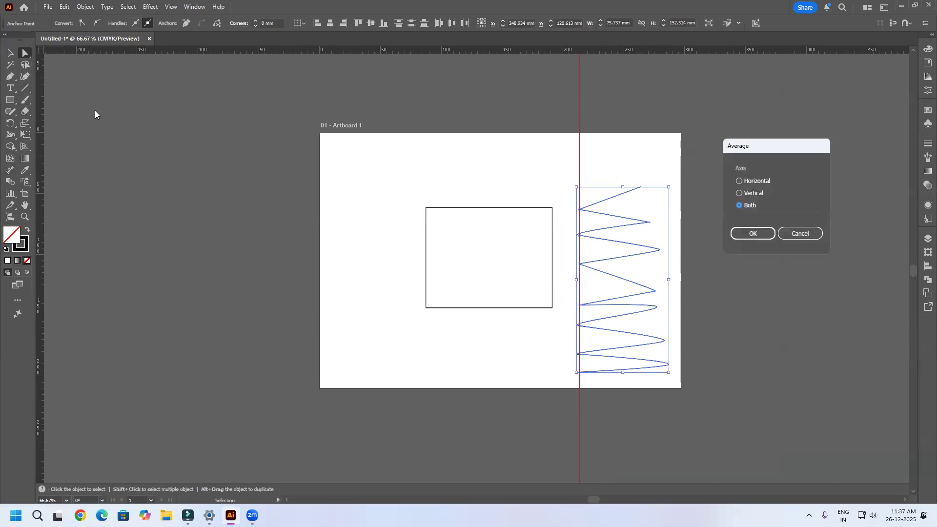
left_click(739, 194)
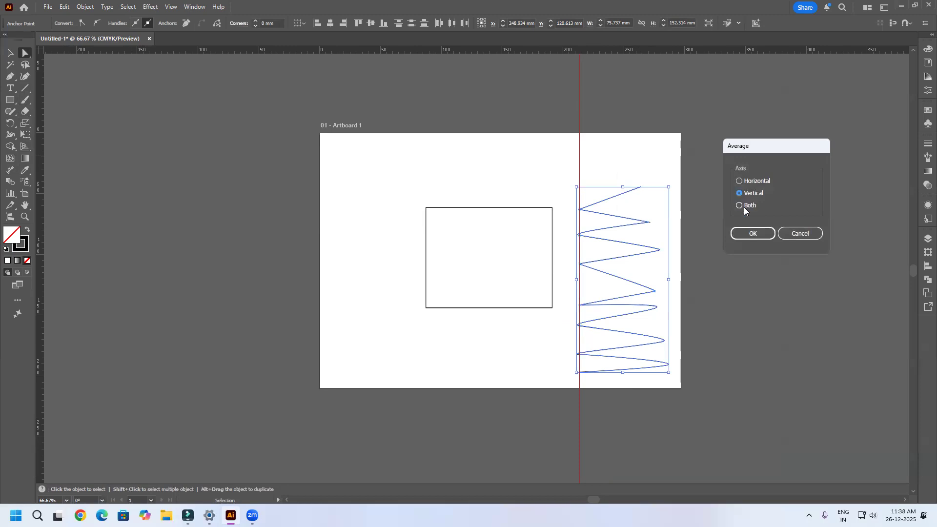
left_click(753, 234)
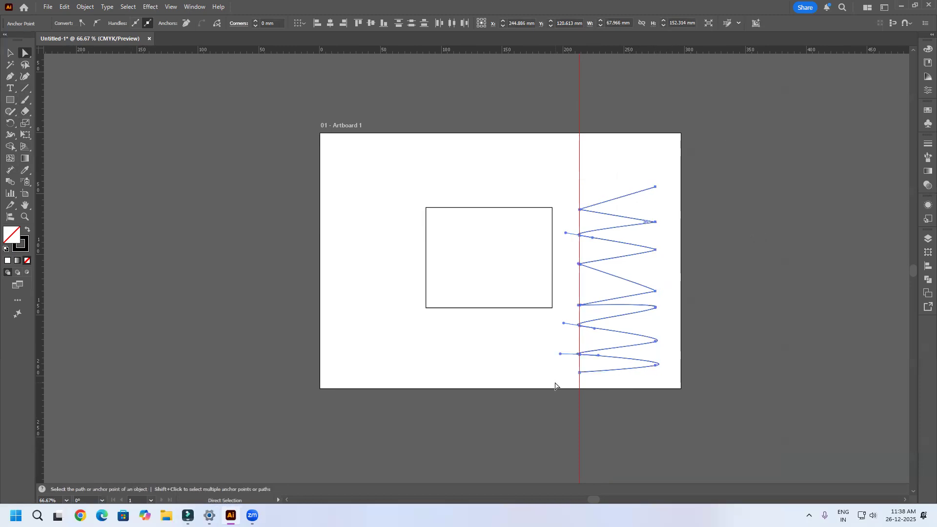
Step: Place a vertical guide at X 276.041 mm through the zigzag's right anchors and reshape one lower right curve to stay within it
left_click_drag(580, 411, 659, 344)
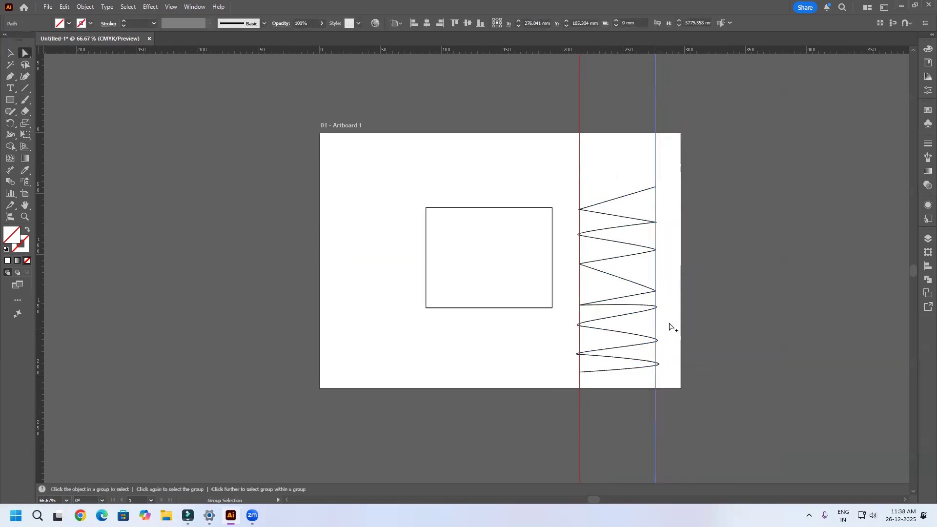
scroll(638, 339, "up", 10)
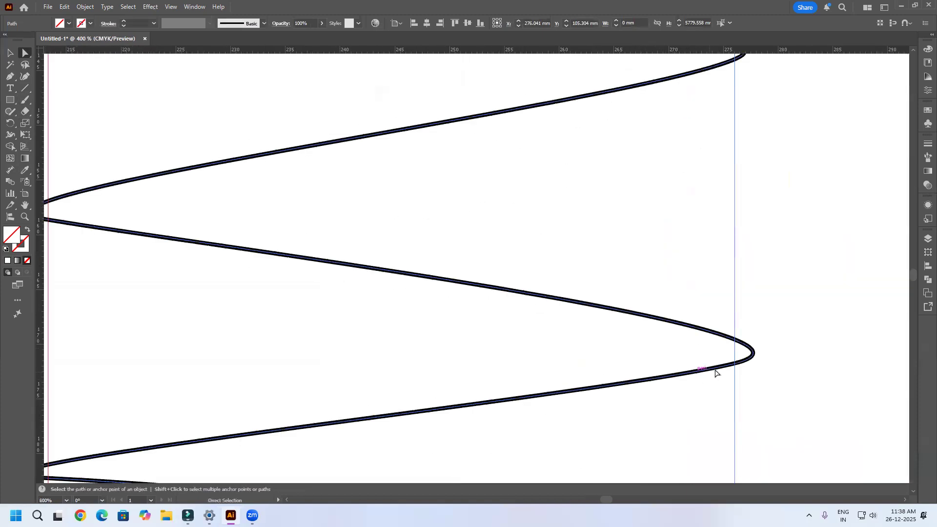
left_click(749, 360)
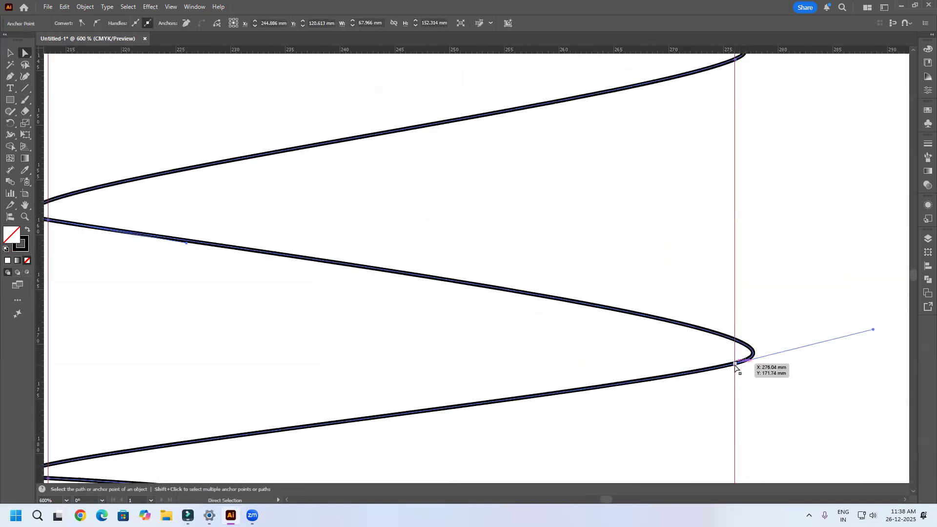
left_click_drag(874, 331, 724, 297)
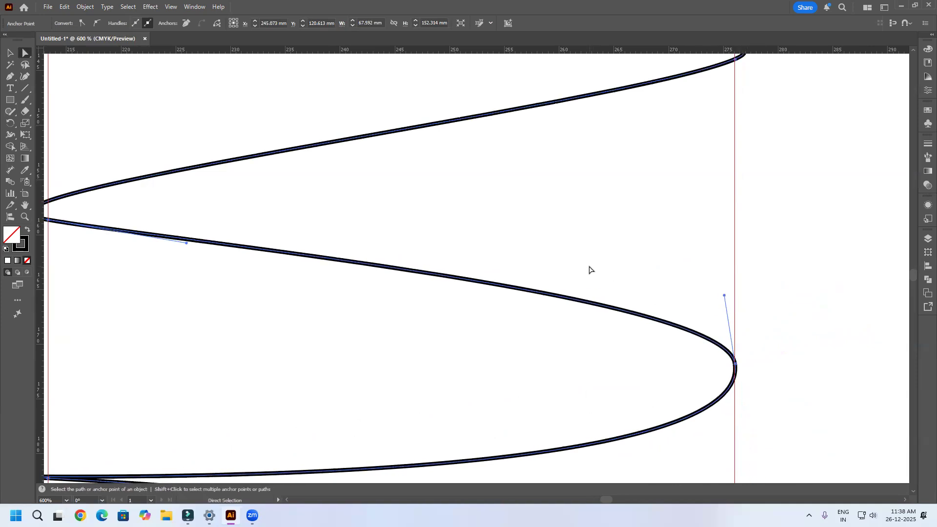
scroll(589, 270, "down", 7)
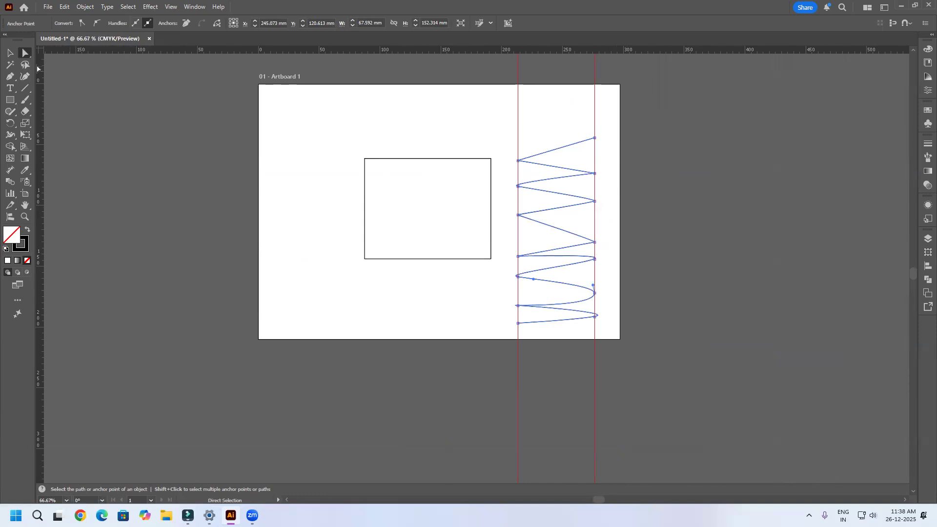
left_click(10, 53)
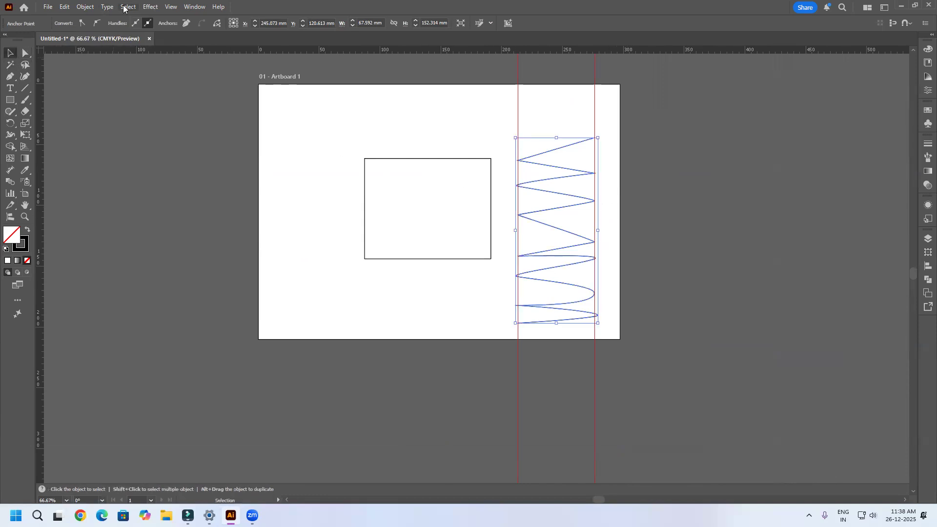
left_click(85, 7)
mouse_move(110, 282)
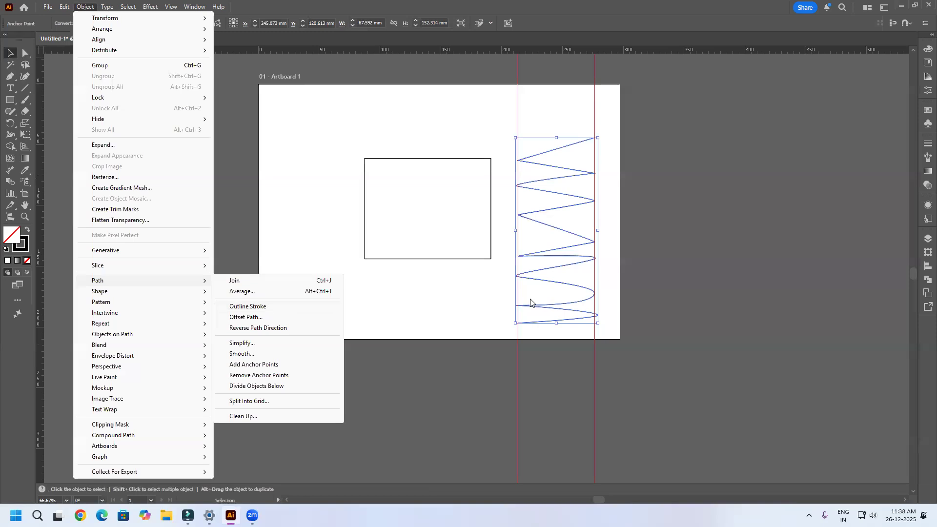
left_click(443, 272)
left_click(485, 258)
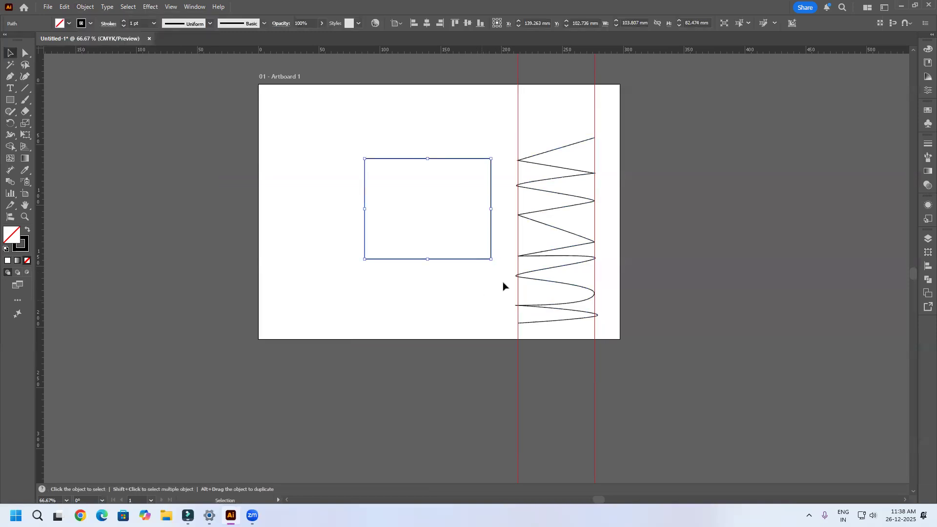
key("ctrl+shift+a")
Step: Delete the zigzag path and both vertical guides
left_click(563, 227)
key("Delete")
left_click(519, 247)
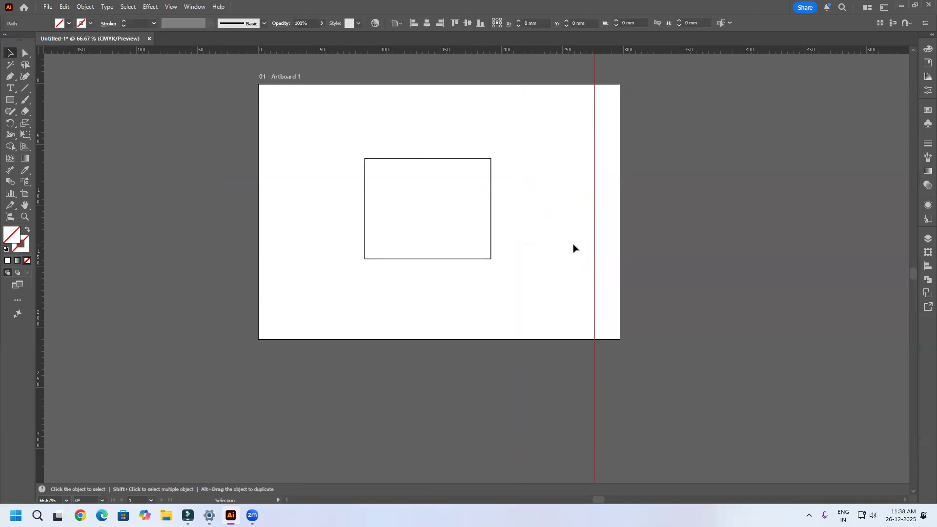
left_click(594, 245)
key("Delete")
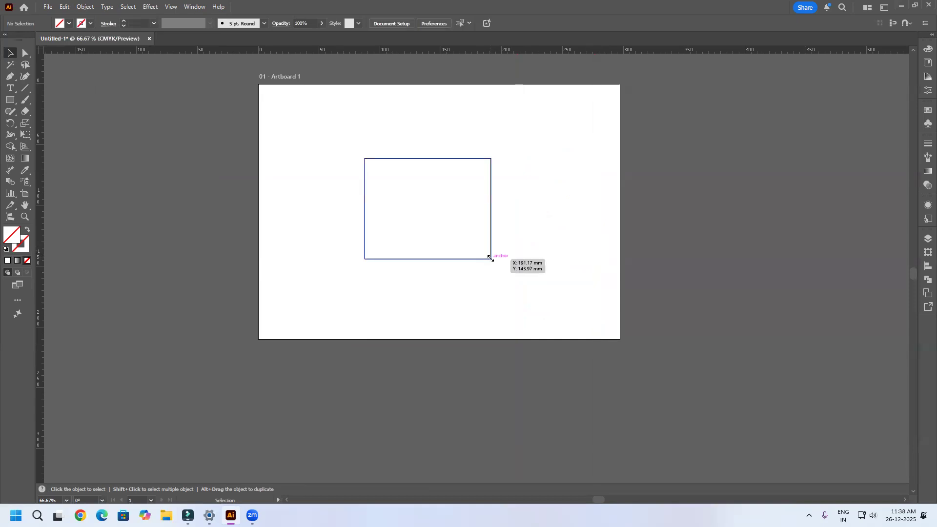
Step: Set the rectangle's stroke weight to 32 pt
left_click(490, 258)
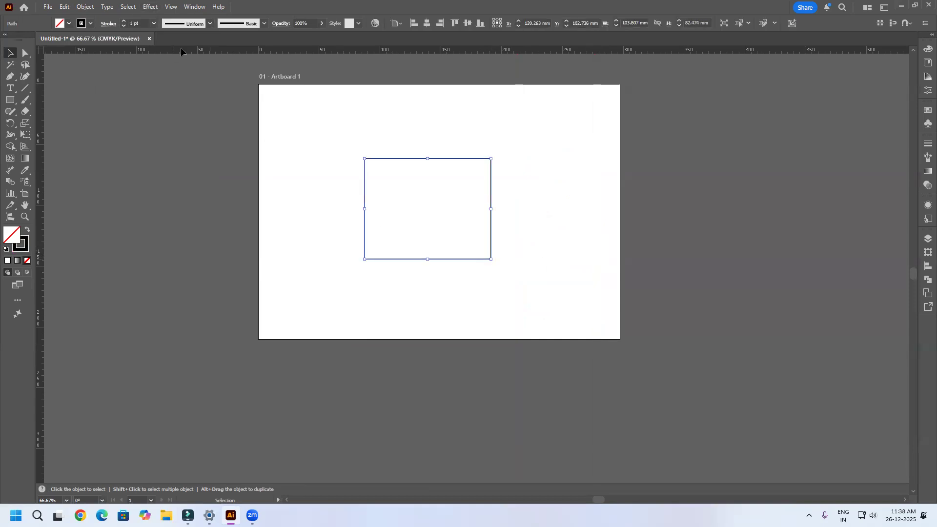
left_click(123, 22)
left_click(122, 22)
left_click(122, 22)
left_click(123, 22)
left_click(122, 22)
left_click(123, 22)
left_click(123, 22)
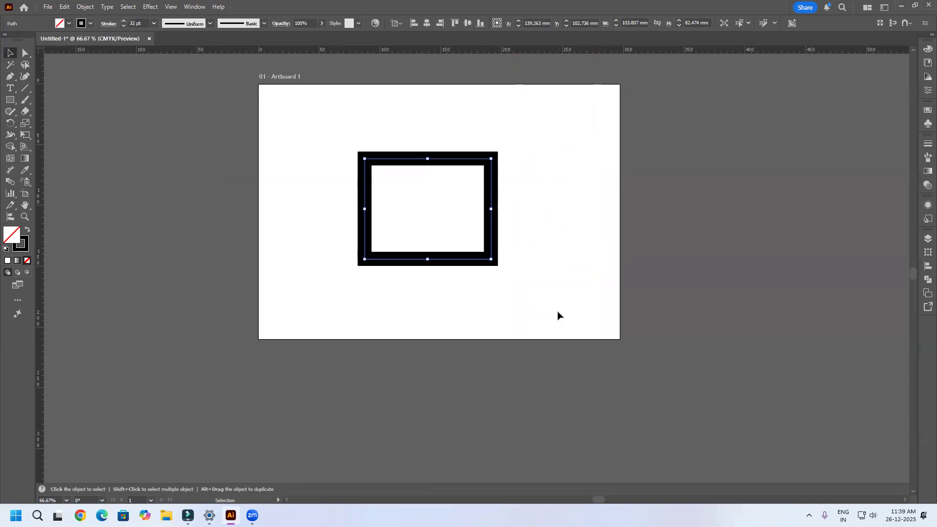
Step: Convert the rectangle's thick stroke into a filled shape with Outline Stroke
scroll(369, 216, "up", 2)
key("space")
left_click_drag(469, 216, 461, 258)
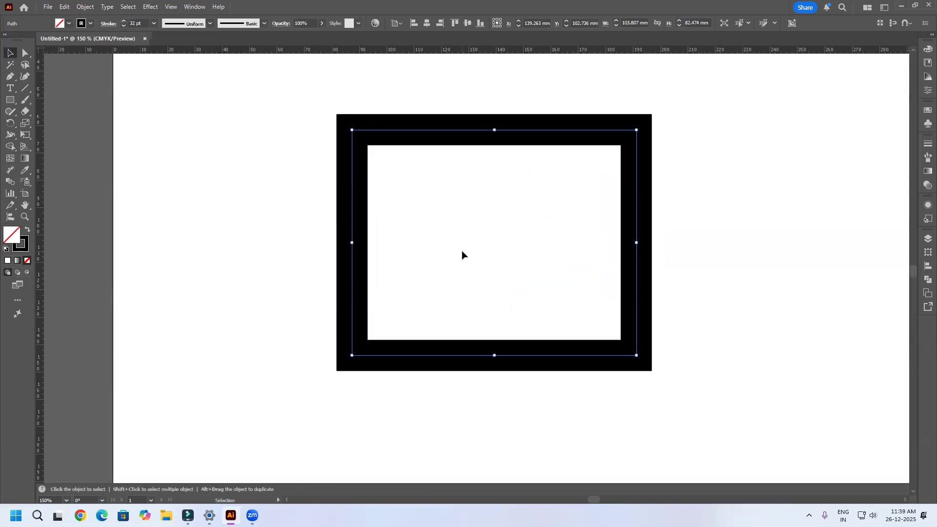
left_click(86, 7)
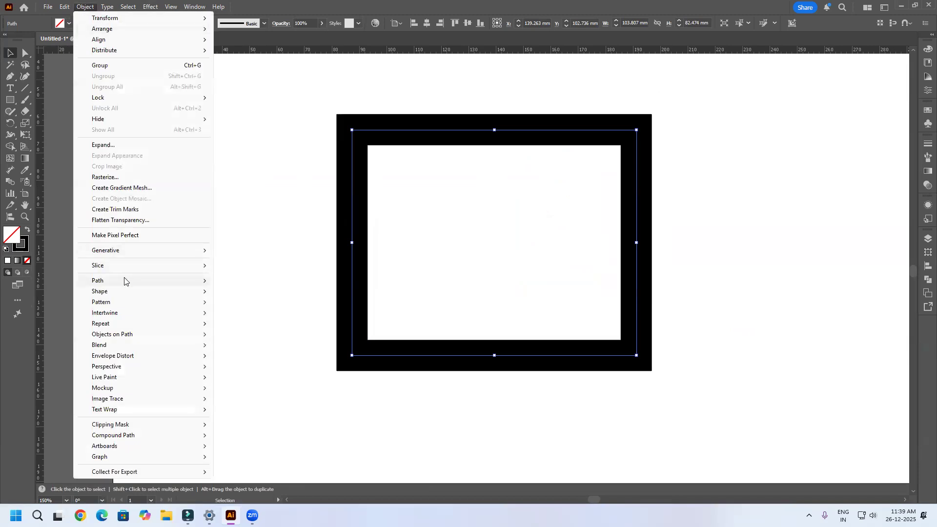
left_click(280, 307)
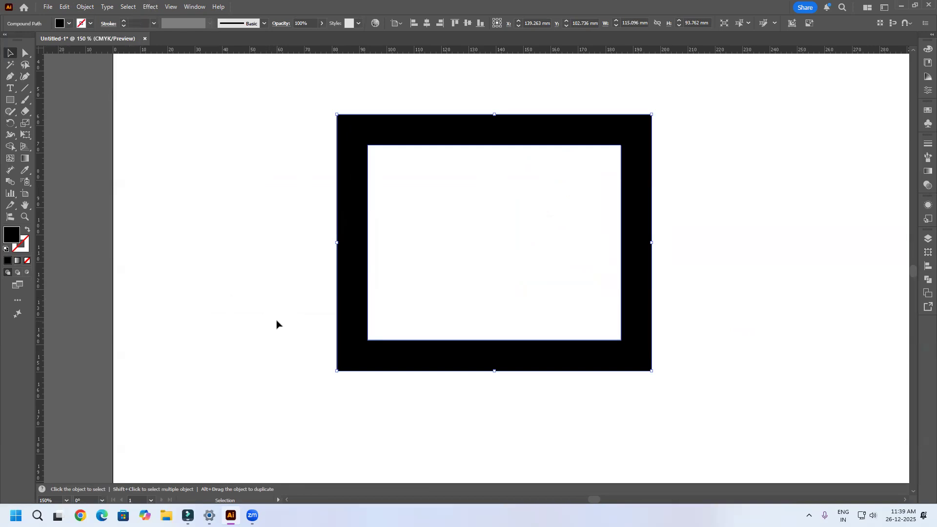
Step: Round the inner outline's upper-right corner to about 38.5 mm and its lower-left corner to a similar large curve
left_click(26, 53)
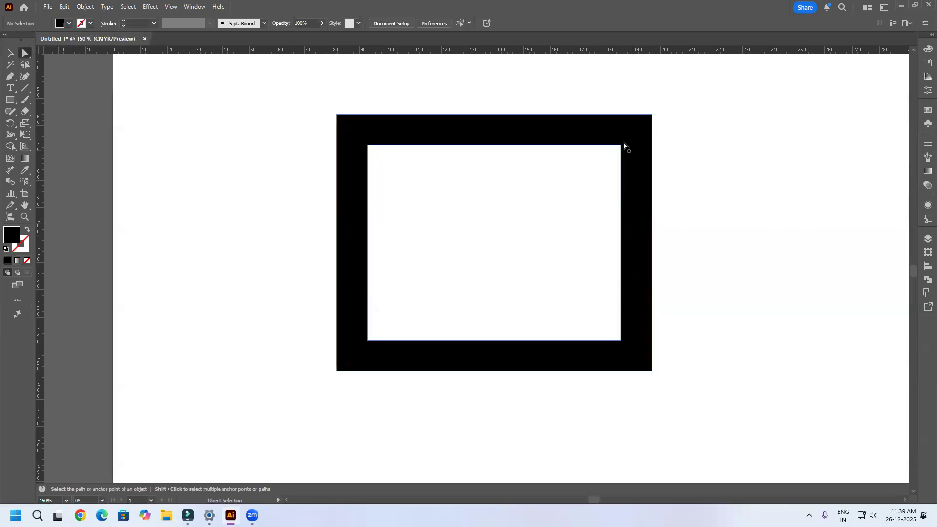
left_click(621, 145)
left_click_drag(619, 154, 512, 251)
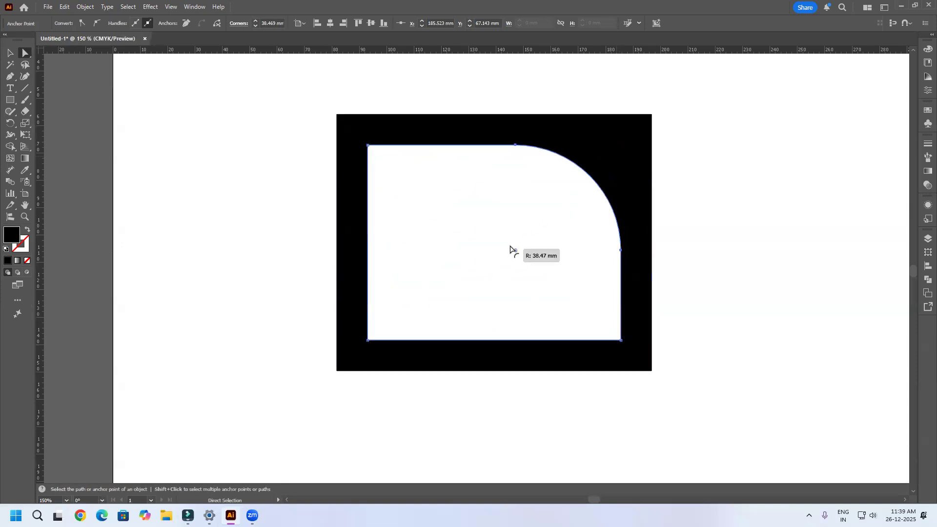
left_click(377, 339)
left_click_drag(374, 334, 520, 227)
left_click(755, 269)
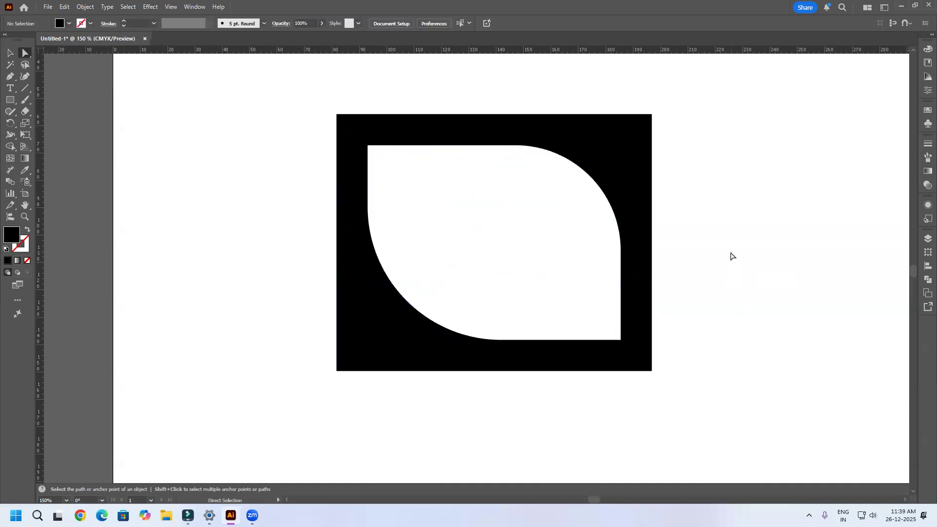
Step: Fill the frame-shaped compound path with crimson red
left_click(595, 145)
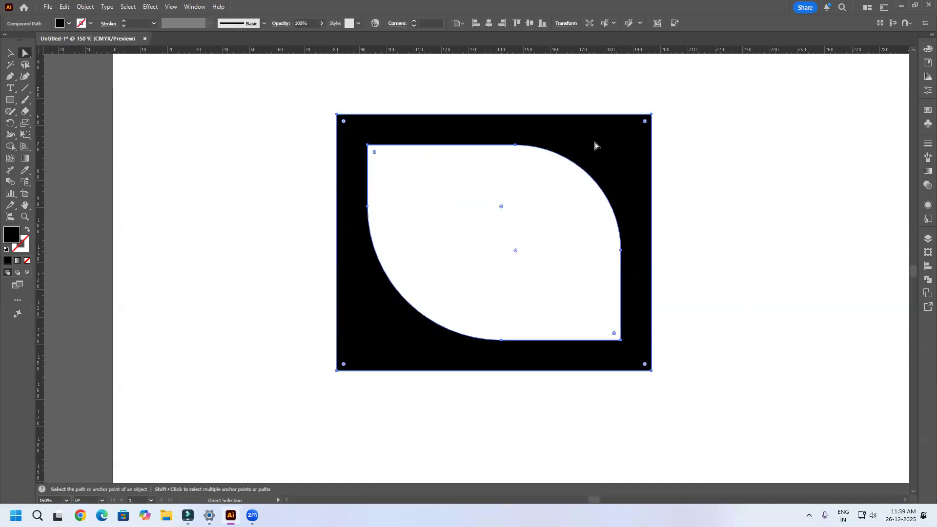
double_click(13, 240)
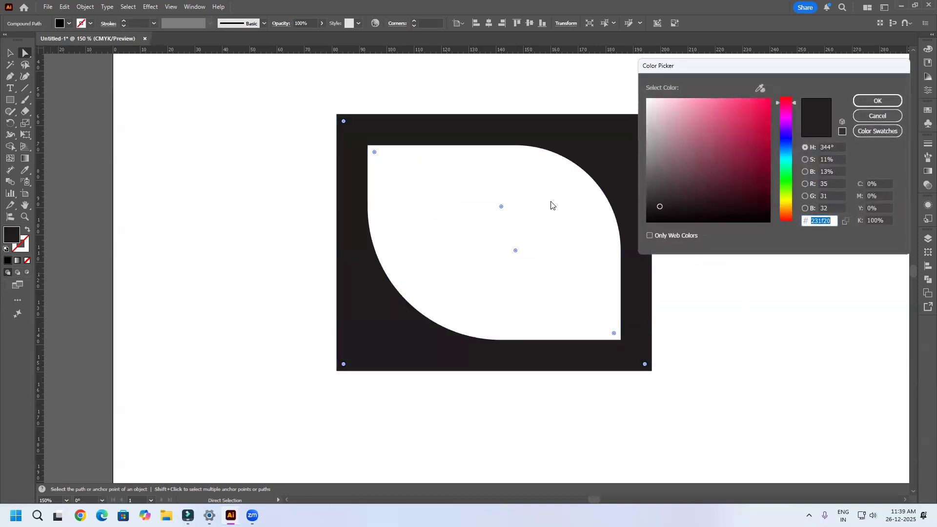
left_click_drag(722, 180, 754, 128)
left_click(877, 100)
left_click(758, 256)
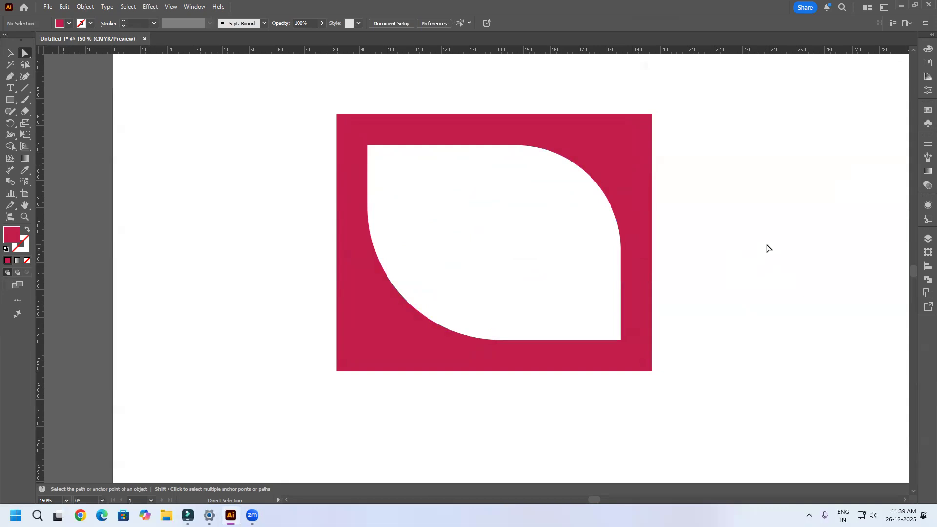
left_click(587, 145)
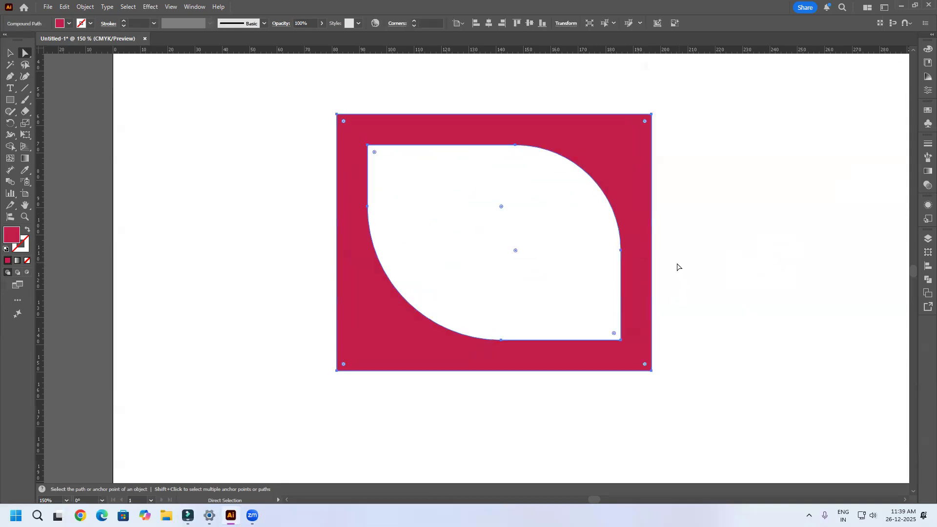
left_click_drag(678, 268, 664, 283)
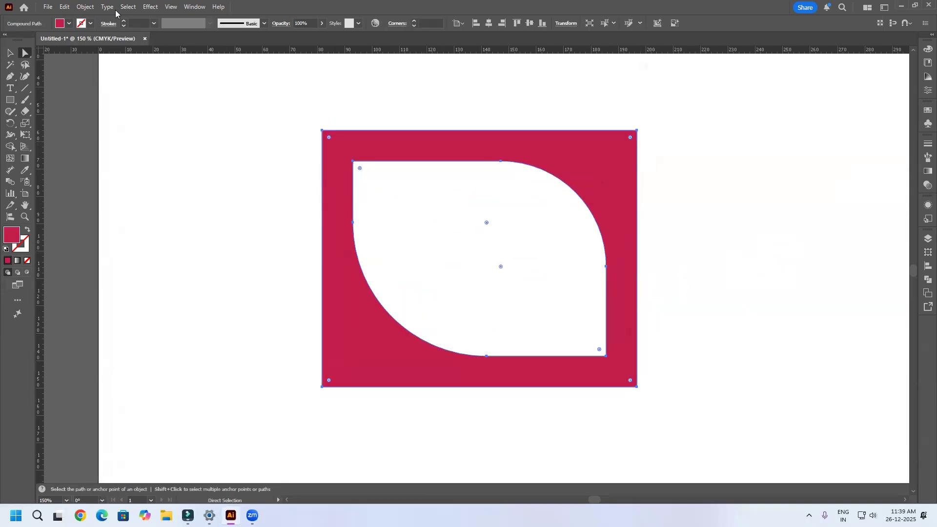
left_click(83, 6)
mouse_move(128, 281)
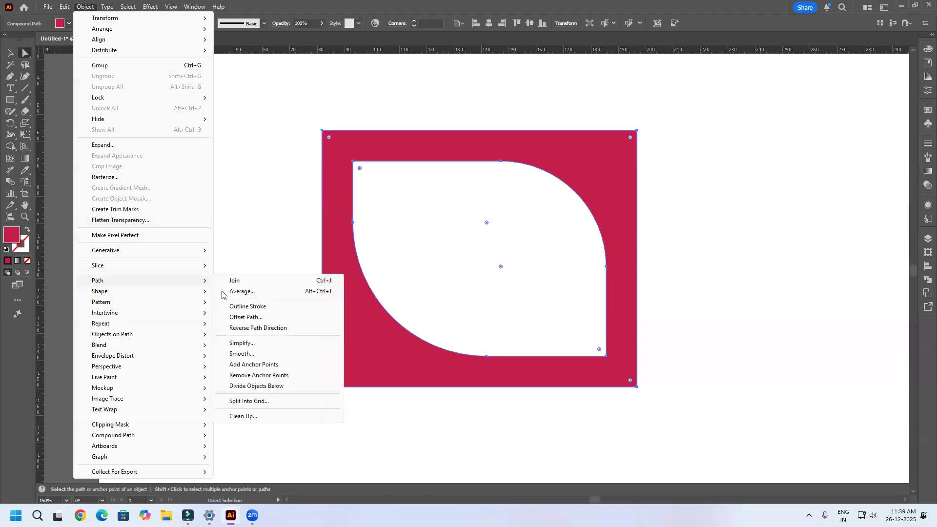
left_click(259, 318)
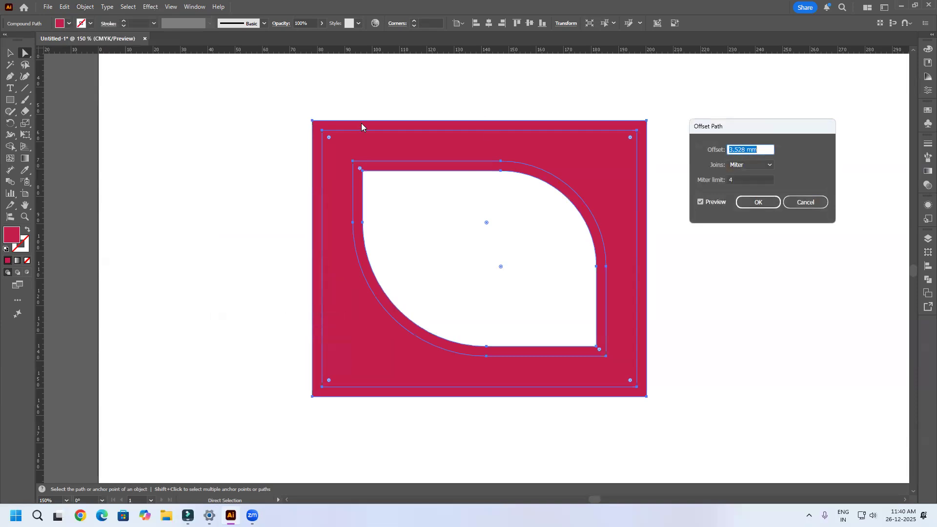
left_click(805, 202)
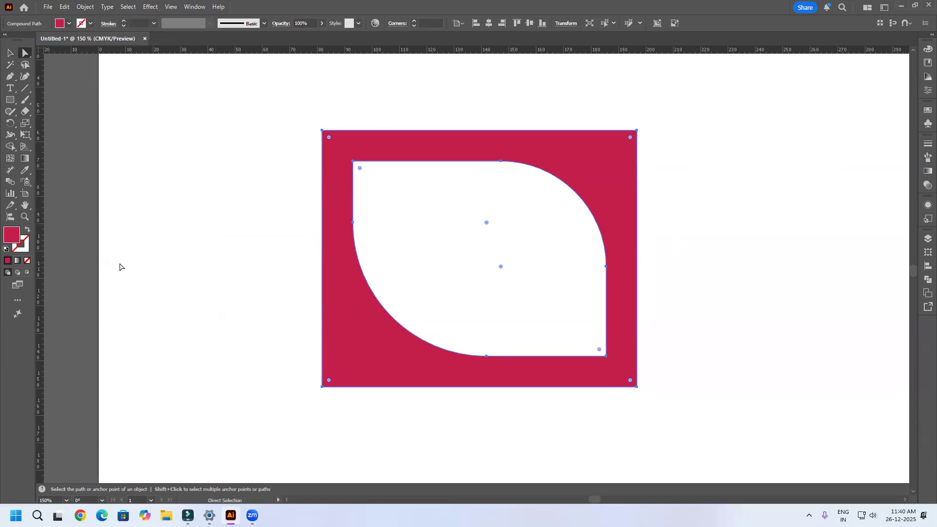
Step: Swap the frame's fill and stroke colours and delete the frame
left_click(28, 229)
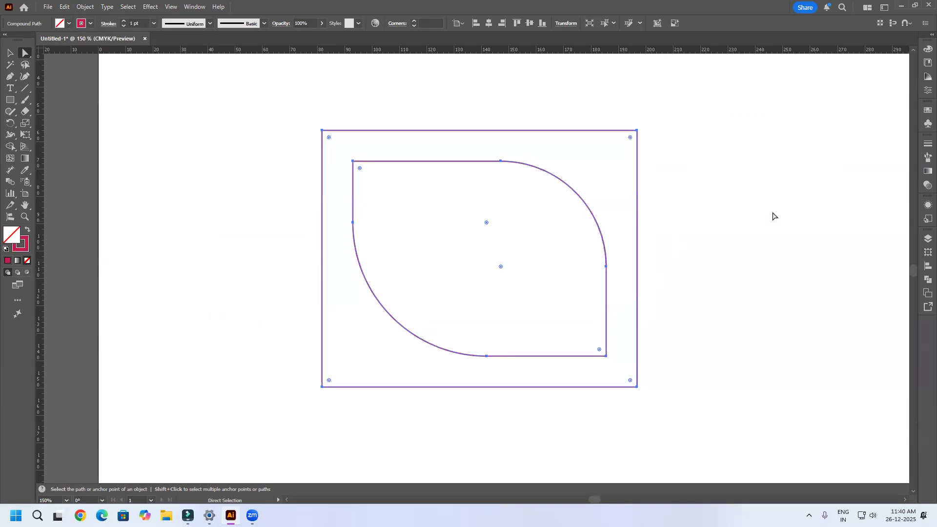
scroll(480, 245, "down", 1)
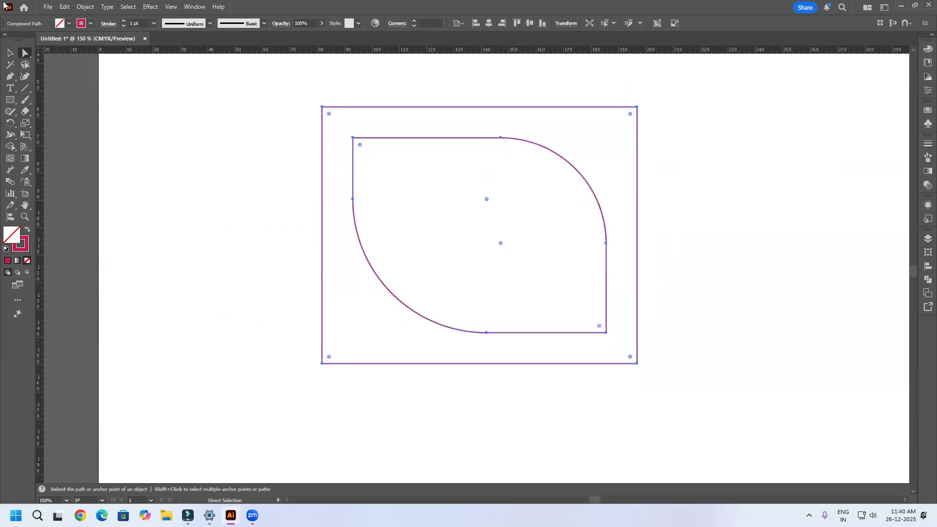
left_click(9, 54)
left_click_drag(713, 191, 489, 280)
scroll(491, 278, "down", 2)
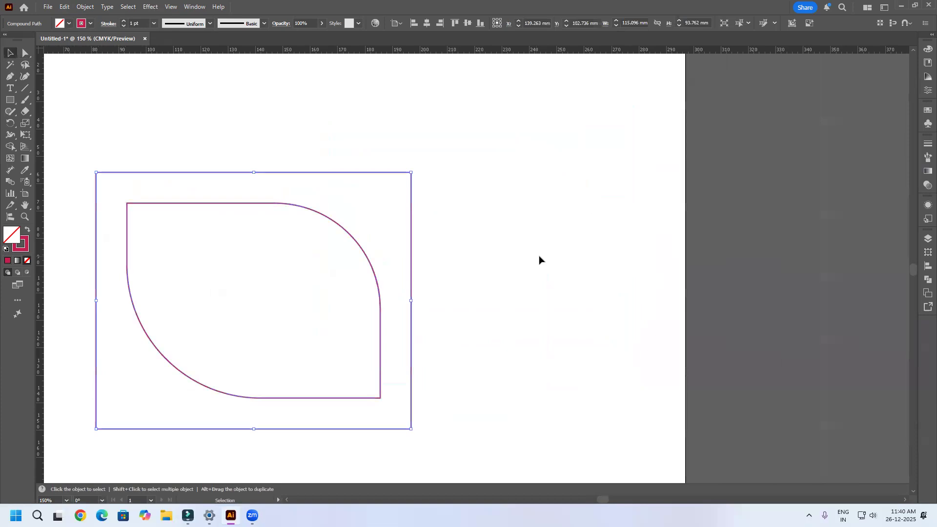
left_click_drag(539, 257, 615, 256)
key("Delete")
Step: Draw an unfilled rectangle with a crimson outline, about 78 by 73 mm, on the empty artboard
left_click(10, 99)
left_click_drag(269, 182, 483, 379)
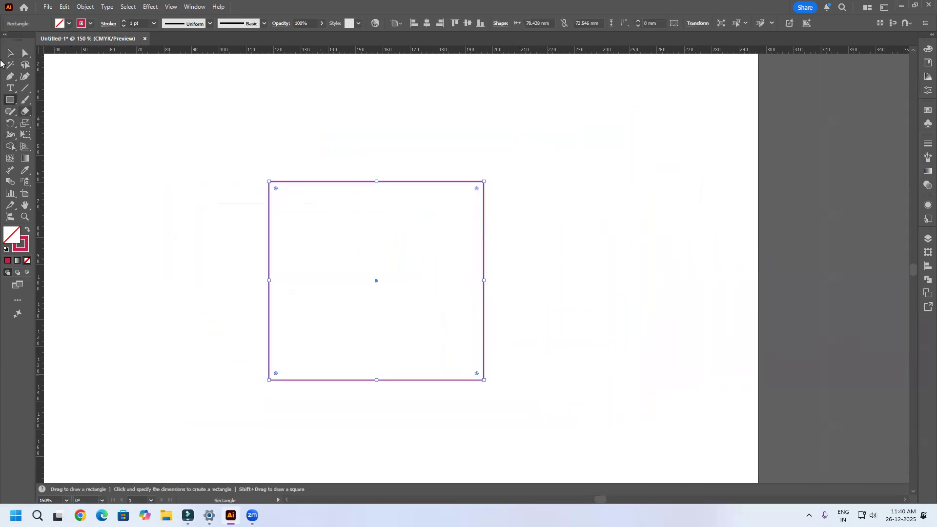
Step: Preview Offset Path on the rectangle with outward and inward distances such as 13 mm and -9 mm, and set the offset to 11 mm
left_click(85, 6)
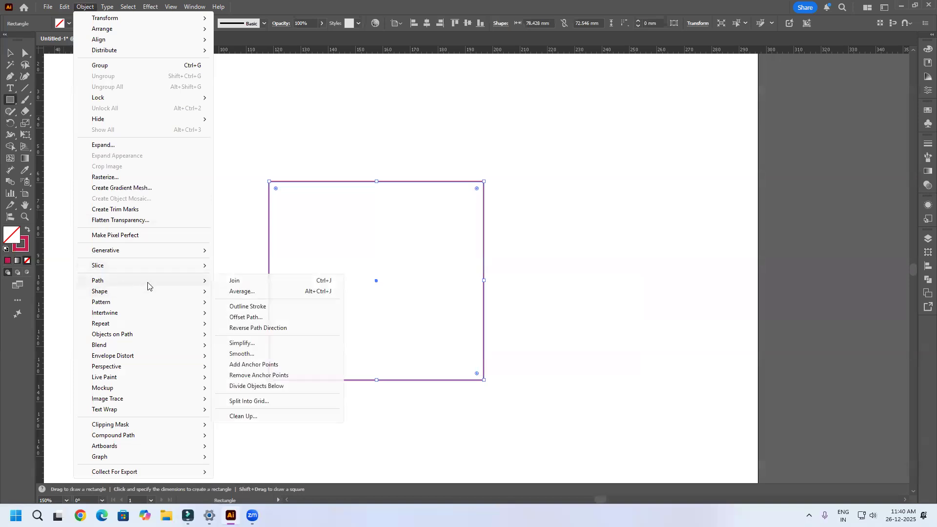
left_click(255, 318)
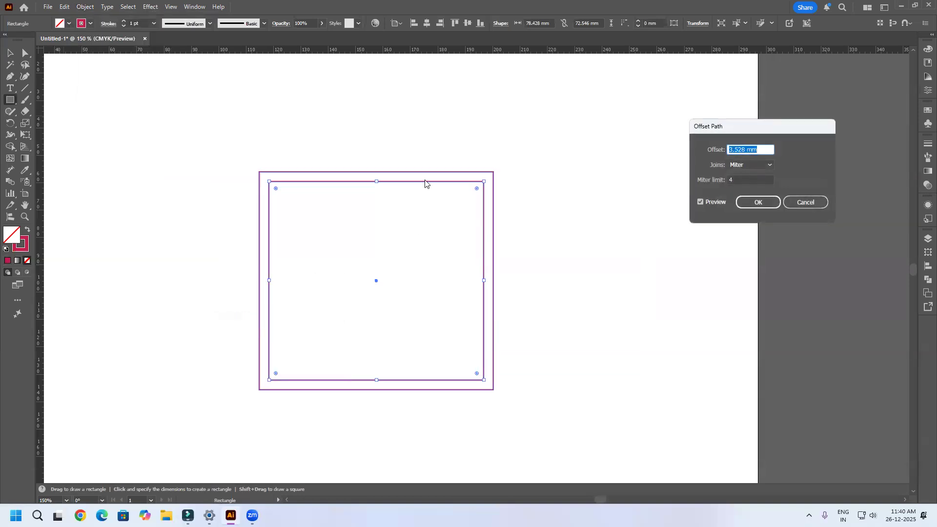
scroll(745, 148, "up", 13)
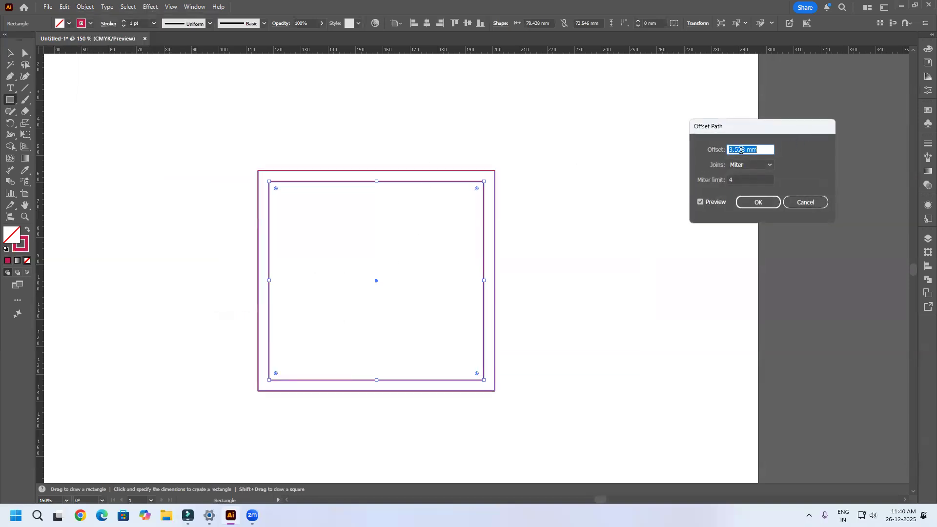
scroll(747, 148, "down", 18)
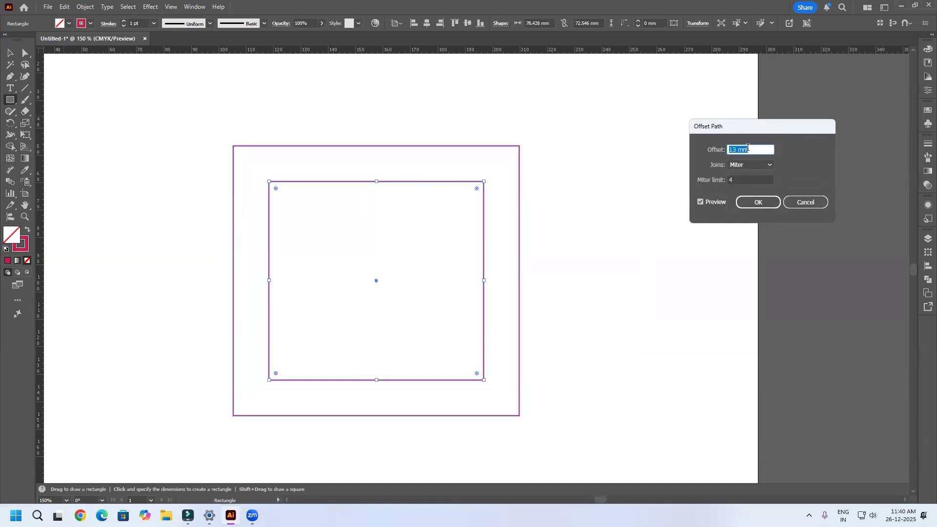
scroll(745, 148, "down", 3)
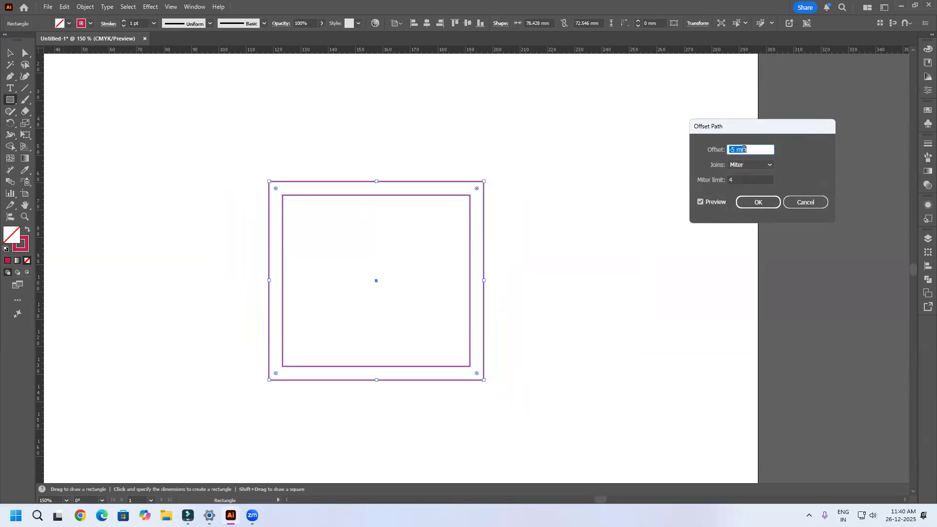
scroll(744, 149, "down", 6)
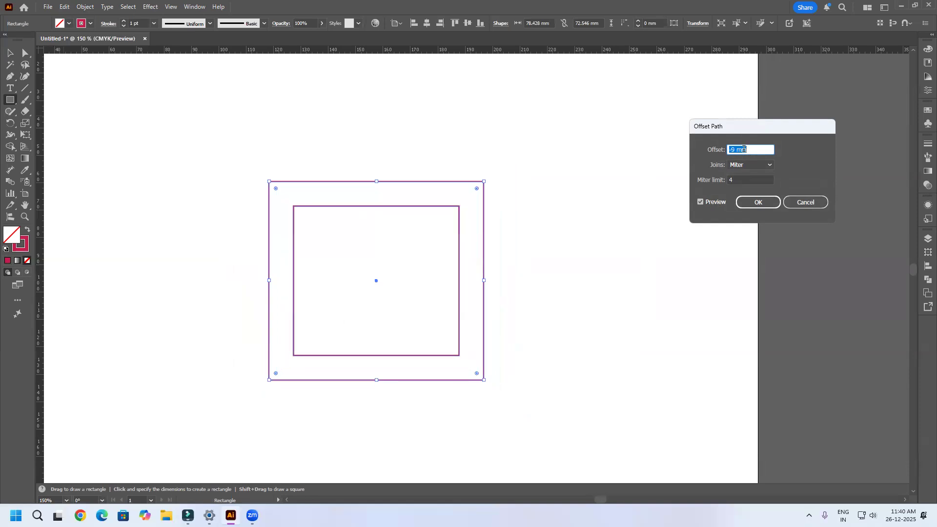
scroll(742, 149, "up", 11)
scroll(742, 149, "up", 13)
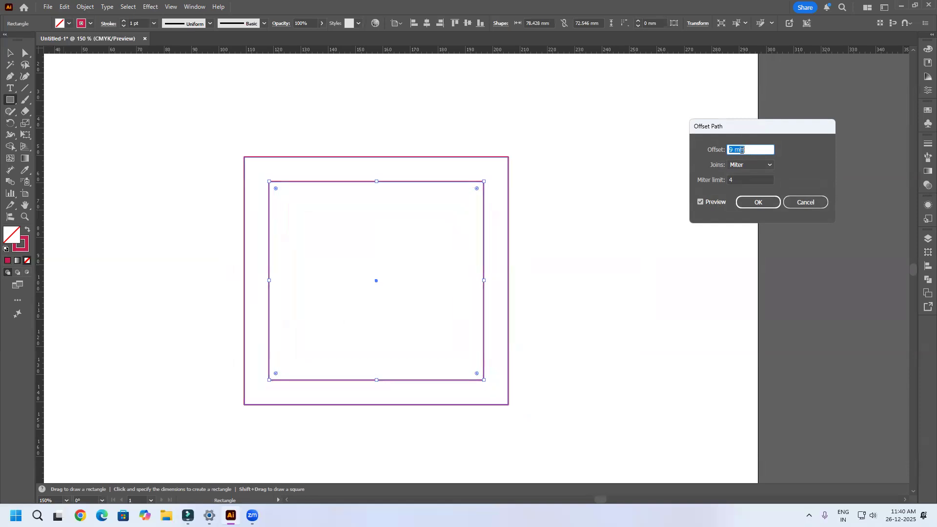
scroll(742, 150, "down", 2)
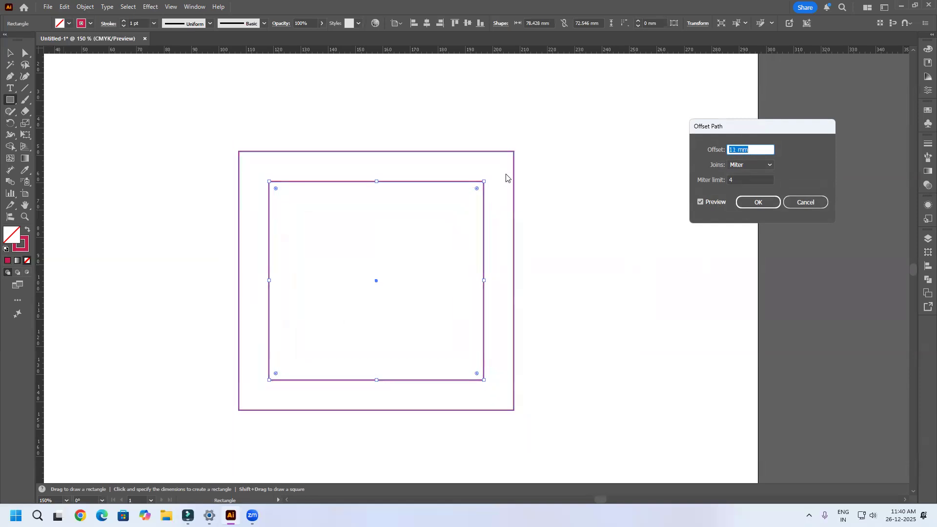
Step: Compare Round and Bevel joins for the offset outline and set the joins to Round
left_click(770, 166)
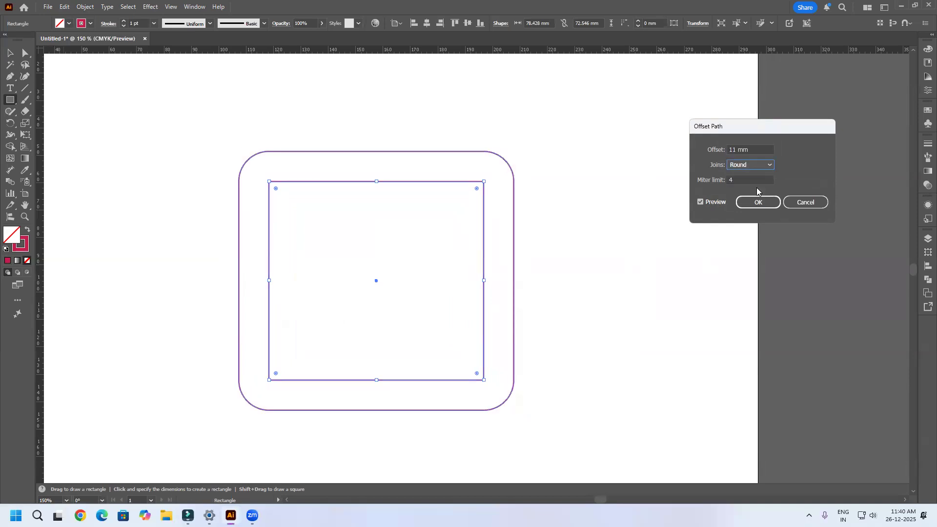
left_click(766, 166)
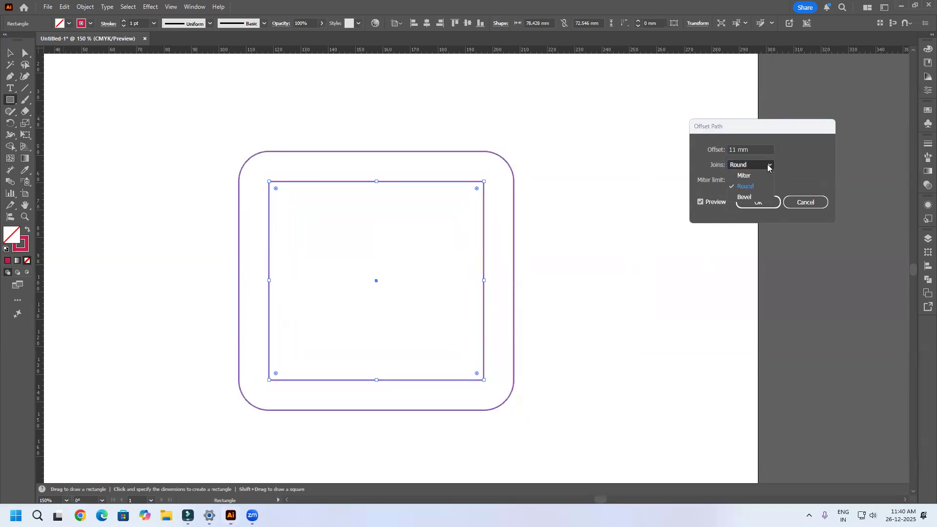
left_click(746, 197)
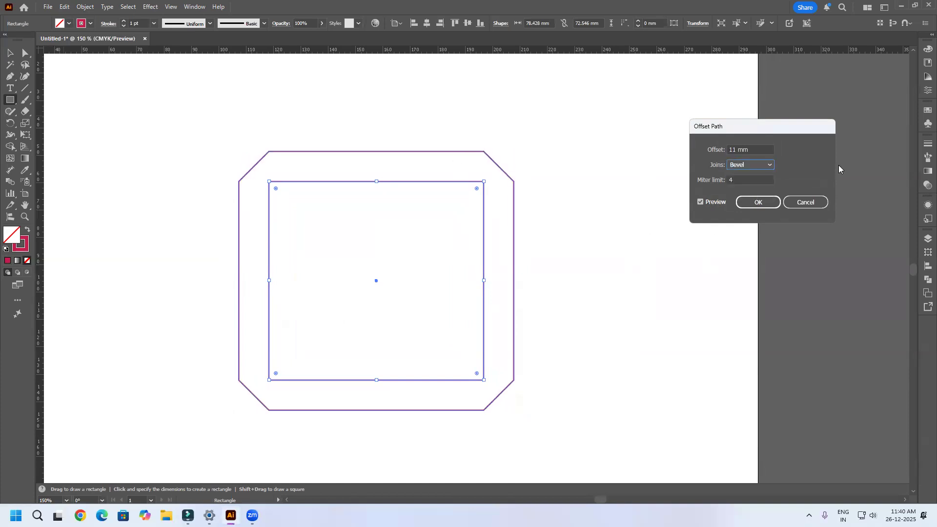
left_click(771, 166)
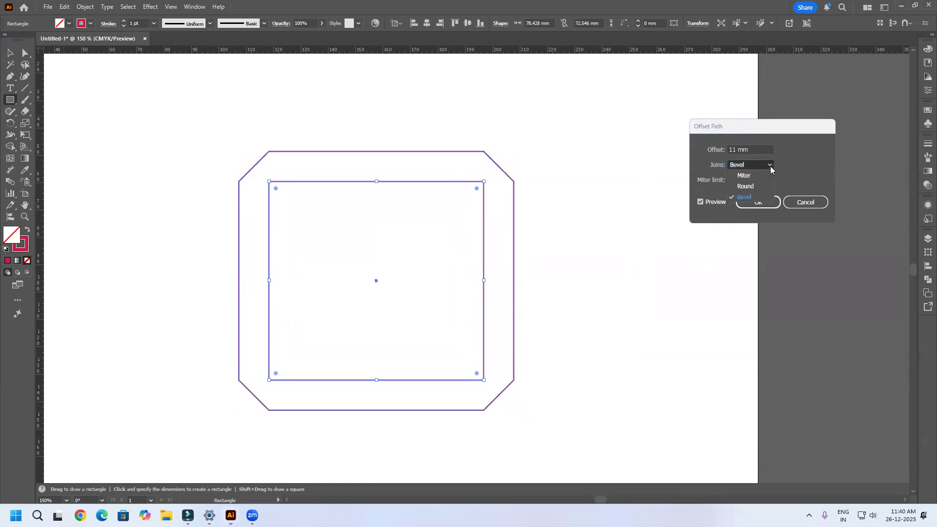
left_click(747, 187)
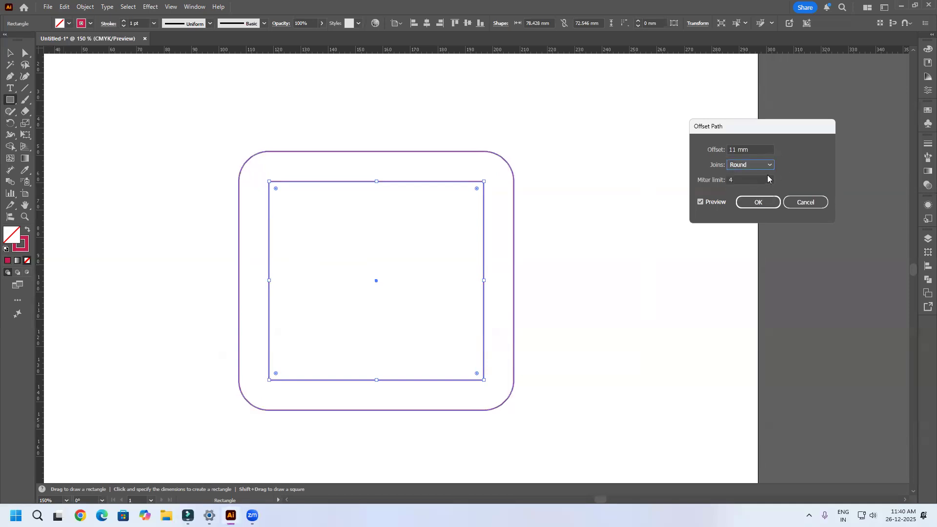
Step: Preview inward offsets such as -7 mm and -3 mm, and apply a 13 mm outward offset with round joins
left_click(732, 150)
scroll(732, 149, "down", 18)
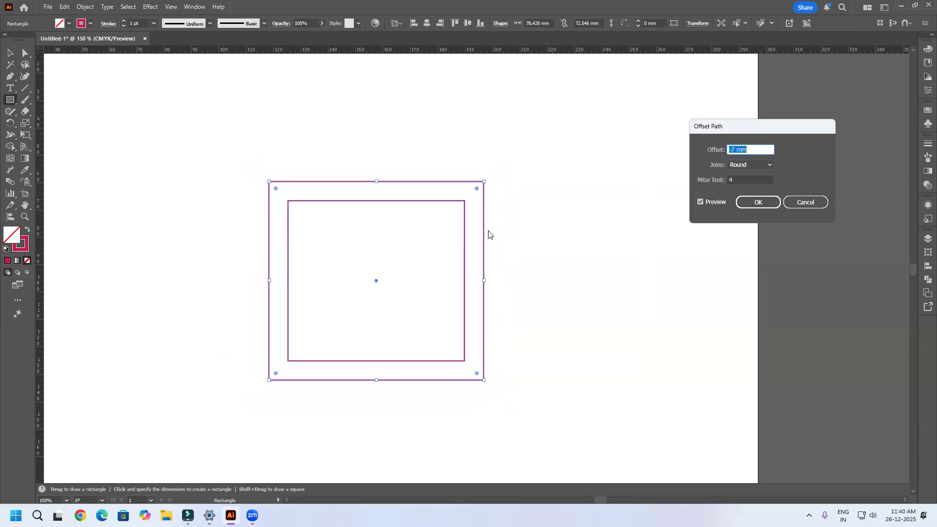
scroll(749, 148, "up", 9)
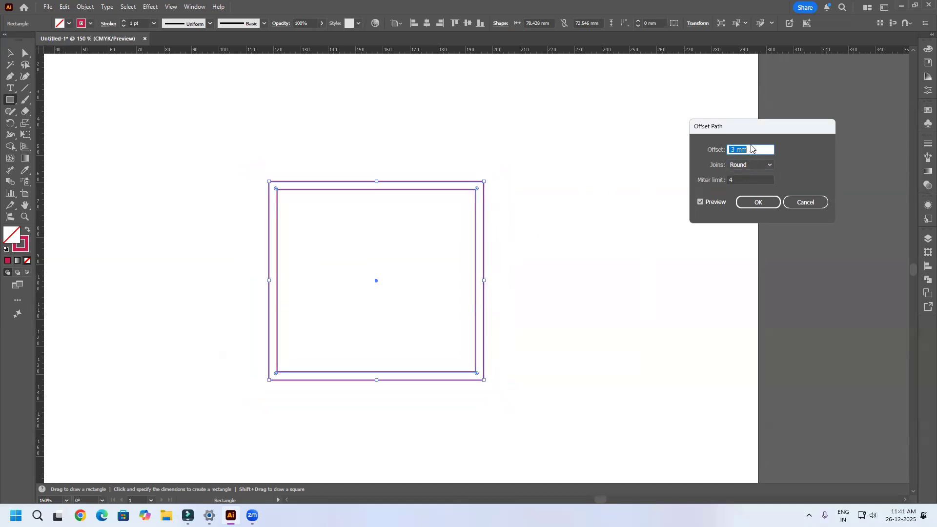
scroll(750, 149, "up", 11)
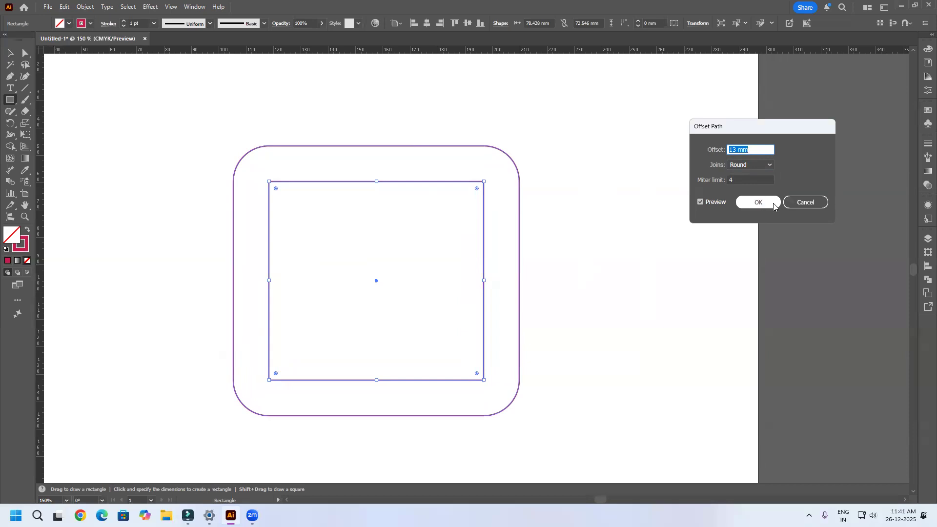
left_click(758, 203)
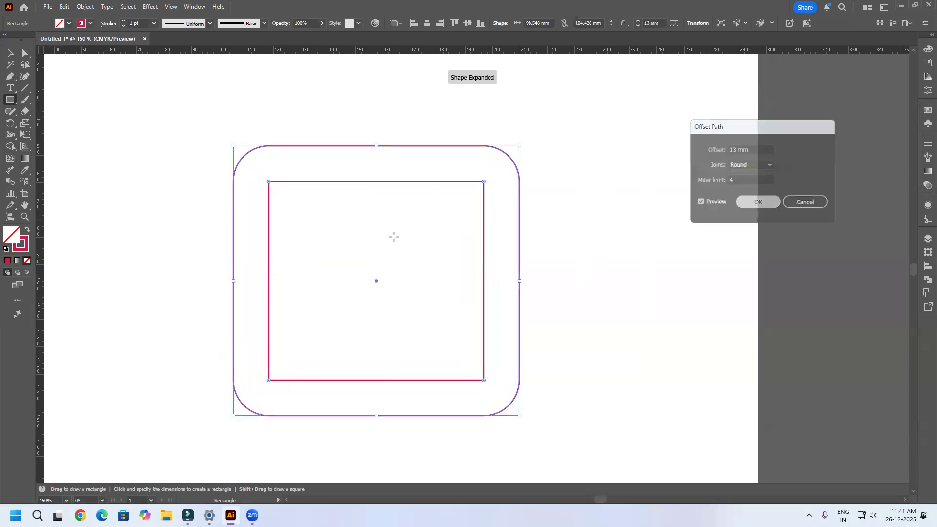
Step: Move the rounded outline and the inner rectangle apart, and undo both moves and the path offset
left_click(9, 52)
left_click(215, 132)
left_click_drag(316, 146, 321, 166)
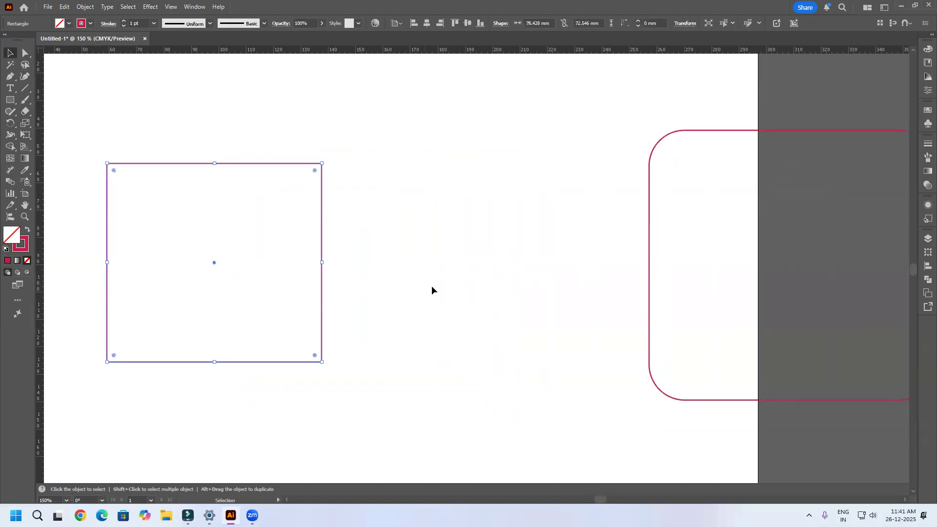
key("ctrl+z")
key("ctrl+z")
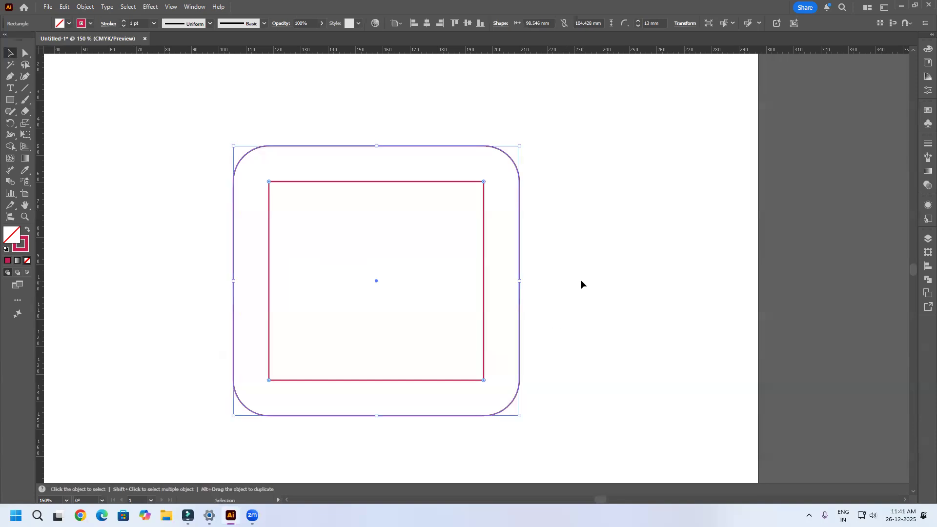
key("ctrl+z")
left_click(483, 294)
left_click(90, 8)
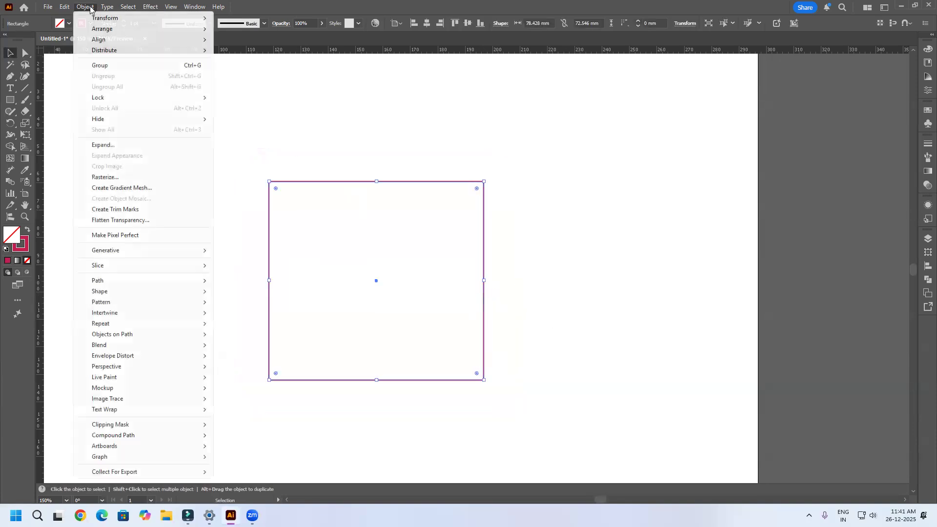
mouse_move(132, 285)
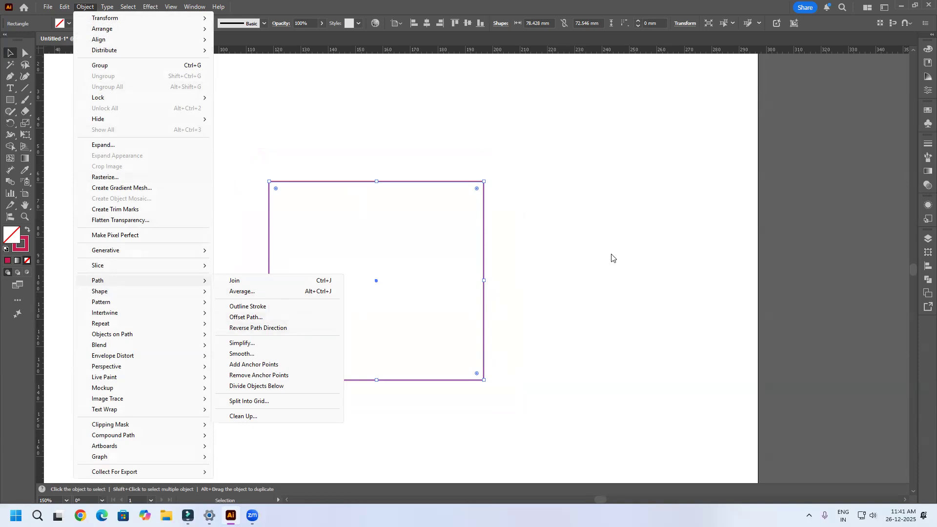
left_click(560, 260)
left_click(559, 259)
Step: Delete the rectangle and draw an open S-shaped curve with the Pen tool, about 142 mm wide and 40 mm tall
left_click(483, 253)
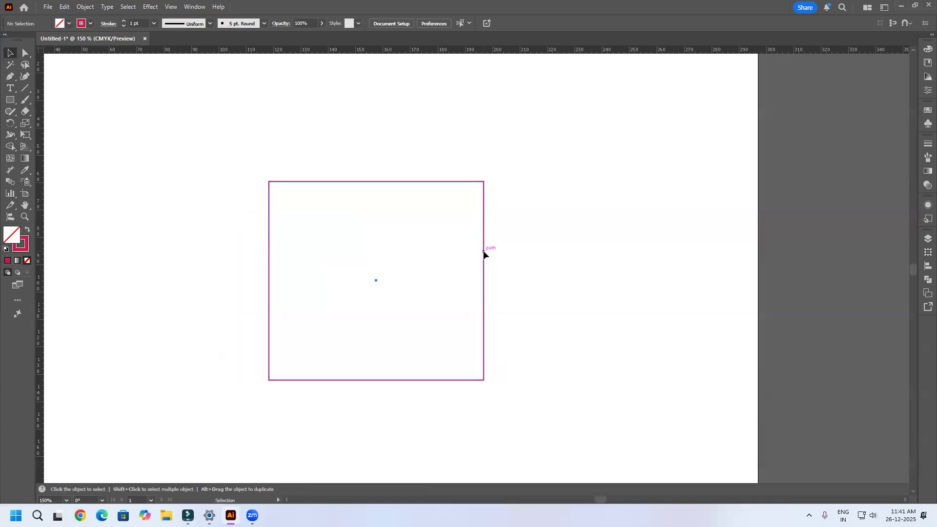
key("Delete")
left_click(10, 76)
left_click_drag(237, 263, 326, 217)
left_click_drag(421, 217, 576, 251)
left_click(626, 153)
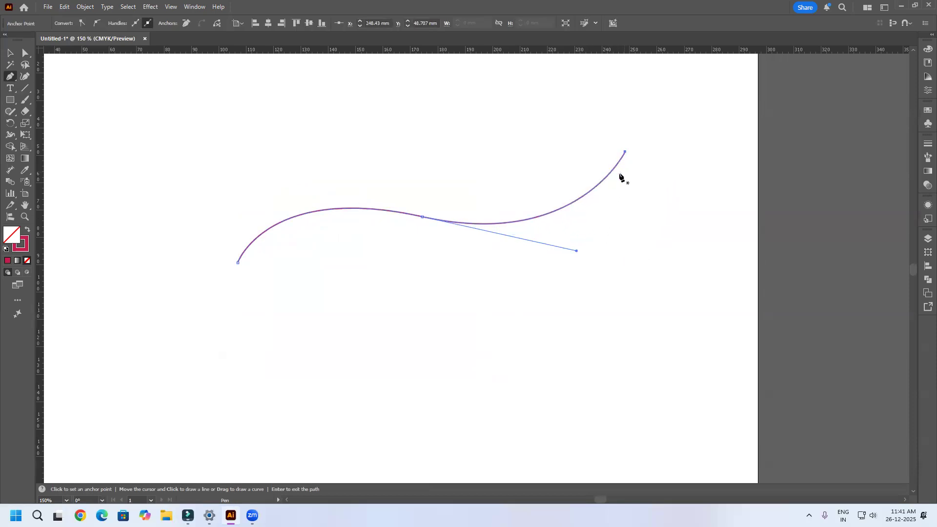
left_click(10, 53)
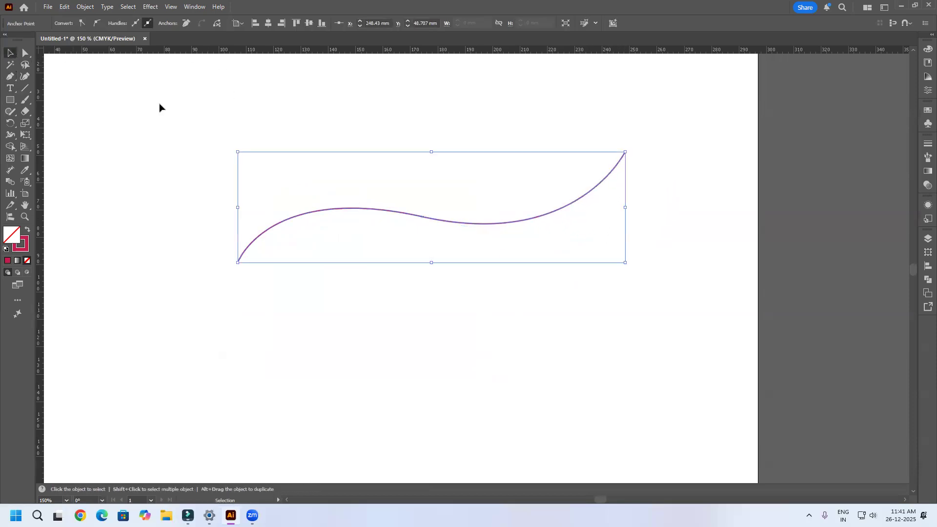
left_click(567, 136)
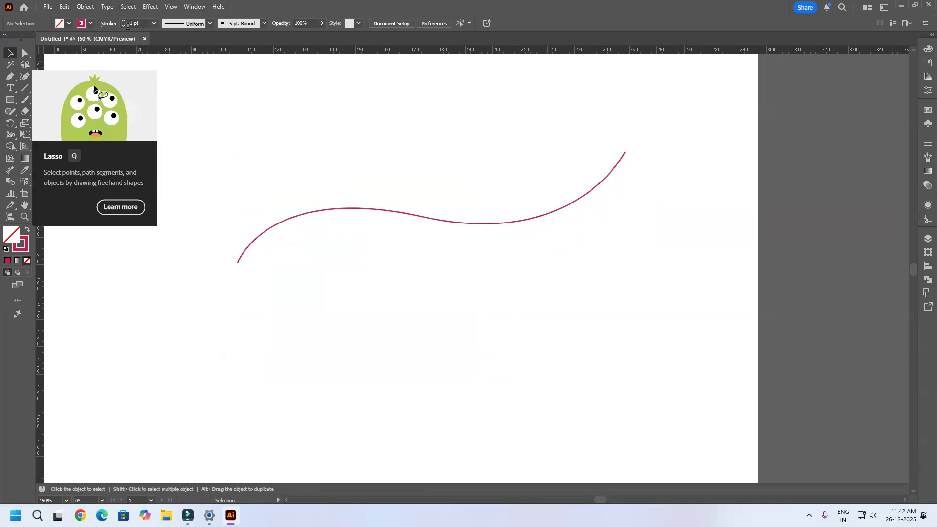
Step: Choose the double-bulge variable width profile and the Basic brush with no object selected
left_click(209, 24)
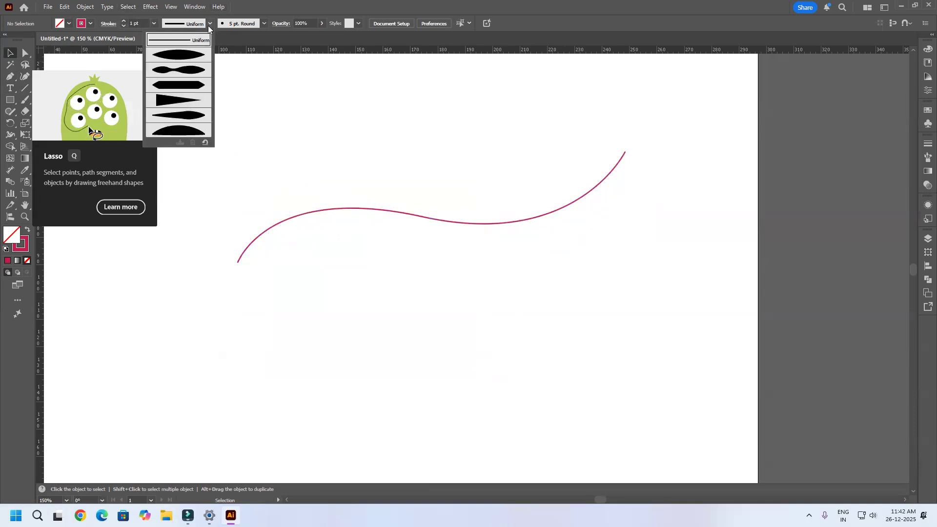
left_click(193, 72)
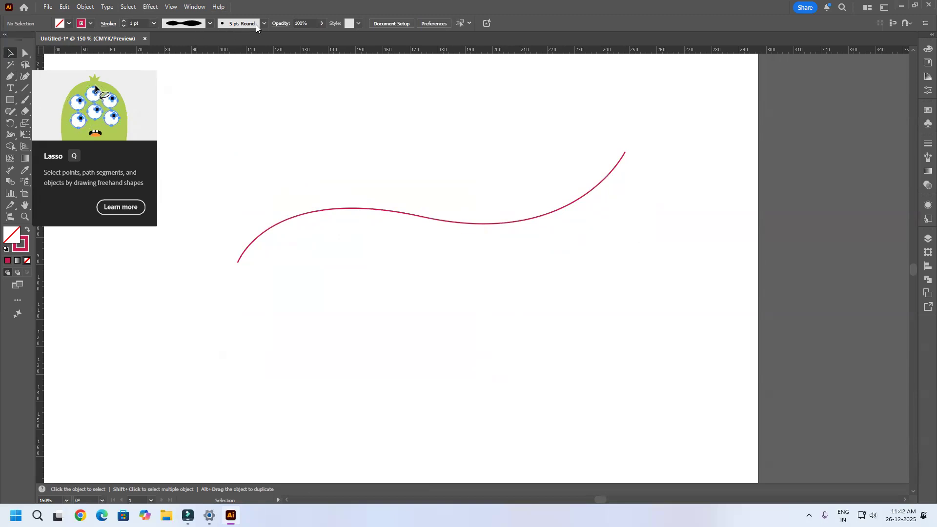
left_click(264, 23)
left_click(212, 77)
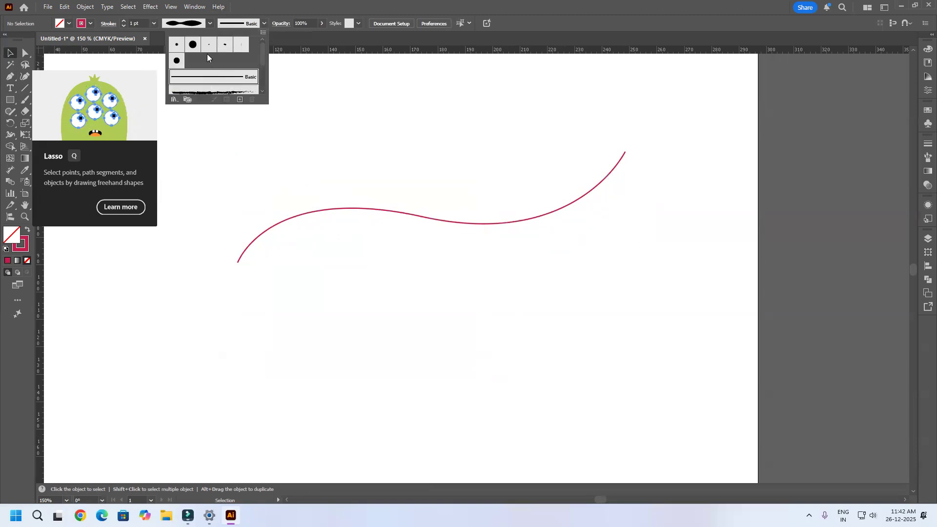
left_click(210, 26)
left_click(460, 197)
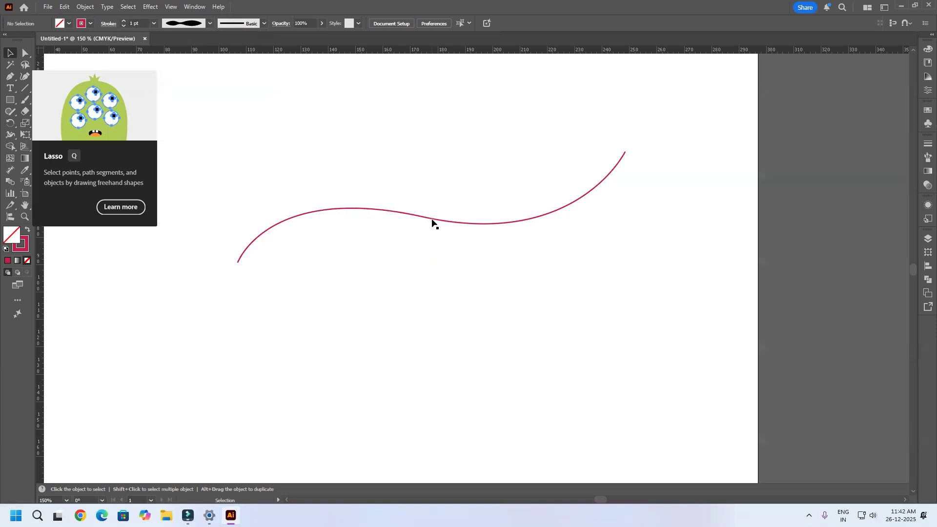
Step: Apply the double-bulge variable width profile to the curve and set its stroke weight to 13 pt
left_click(433, 222)
left_click(210, 24)
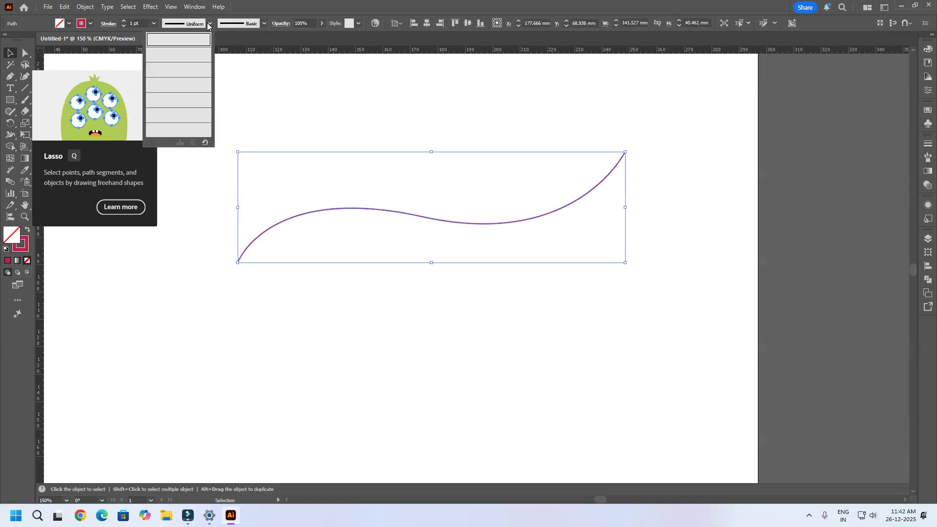
left_click(190, 68)
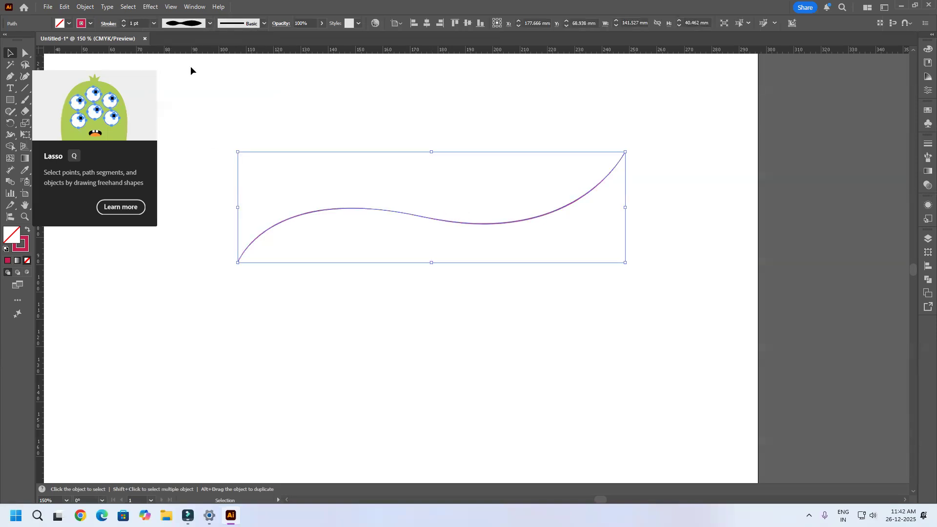
left_click(124, 21)
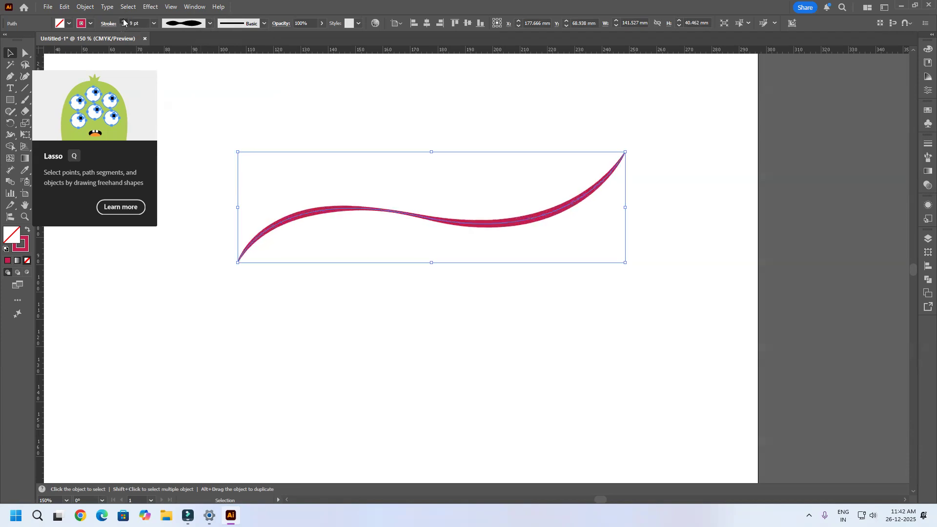
left_click(542, 236)
left_click(549, 222)
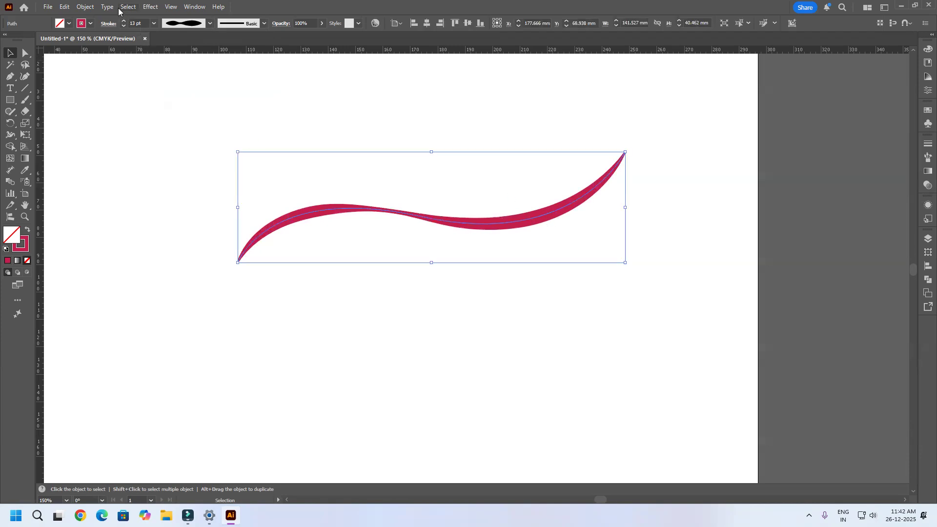
Step: Reverse the curve's path direction twice
left_click(85, 7)
mouse_move(113, 286)
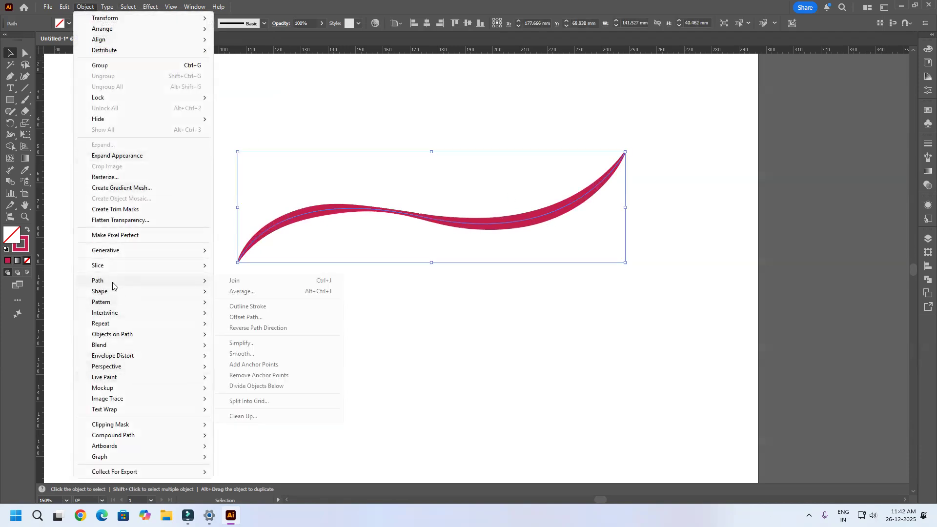
left_click(264, 328)
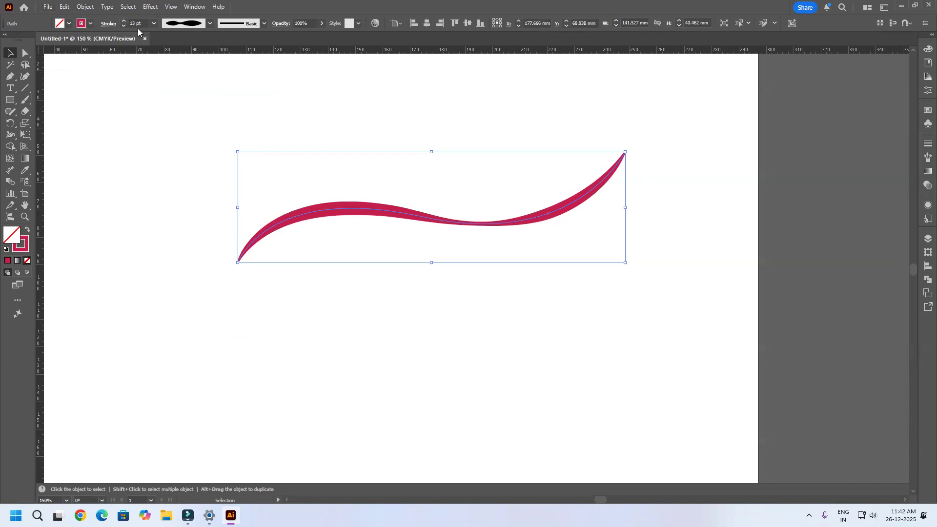
left_click(85, 8)
mouse_move(127, 283)
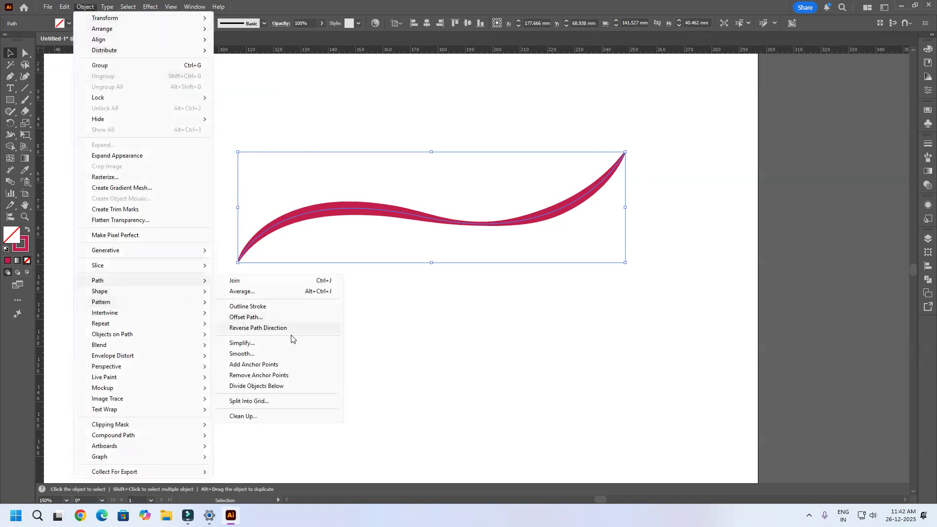
left_click(264, 328)
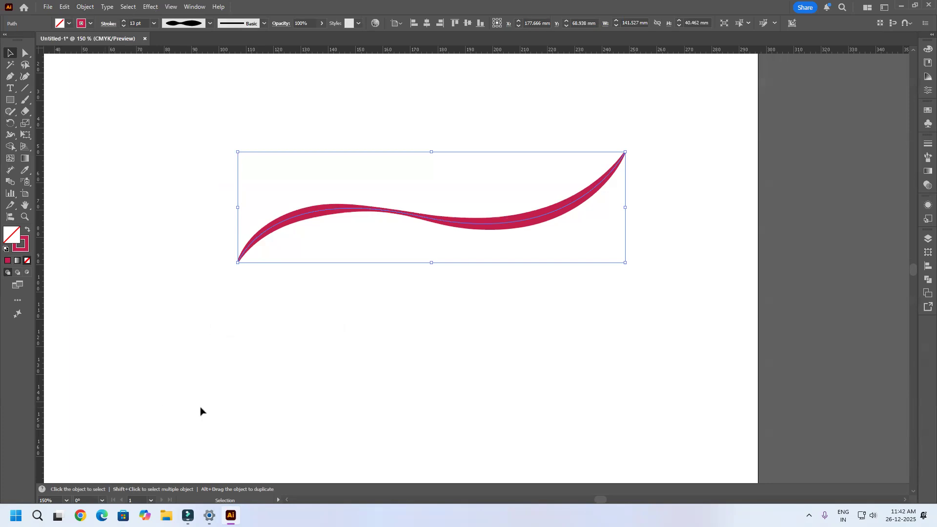
left_click(351, 130)
left_click(351, 209)
left_click(85, 7)
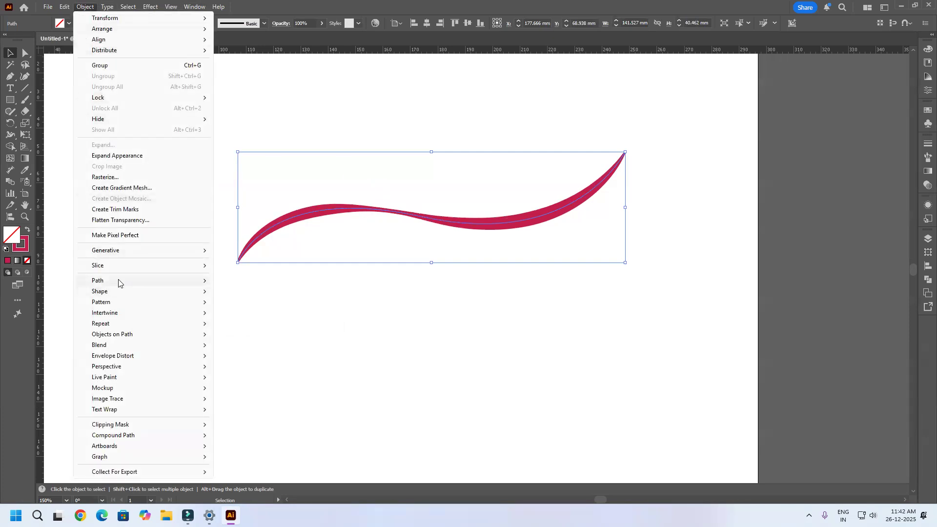
mouse_move(124, 281)
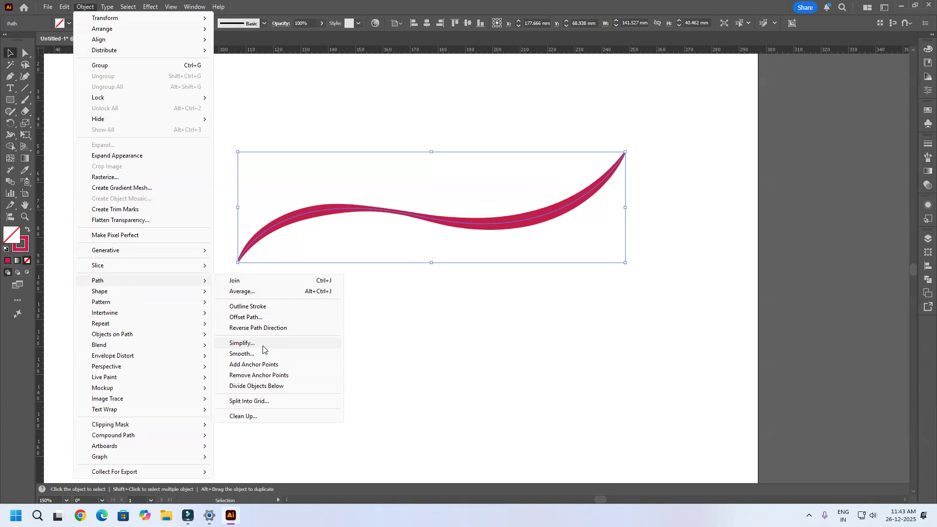
left_click(522, 341)
Step: Delete the curve and draw a closed, irregular wavy outline with the Pen tool, about 91 mm wide and 84 mm tall
left_click(512, 223)
key("Delete")
left_click(10, 76)
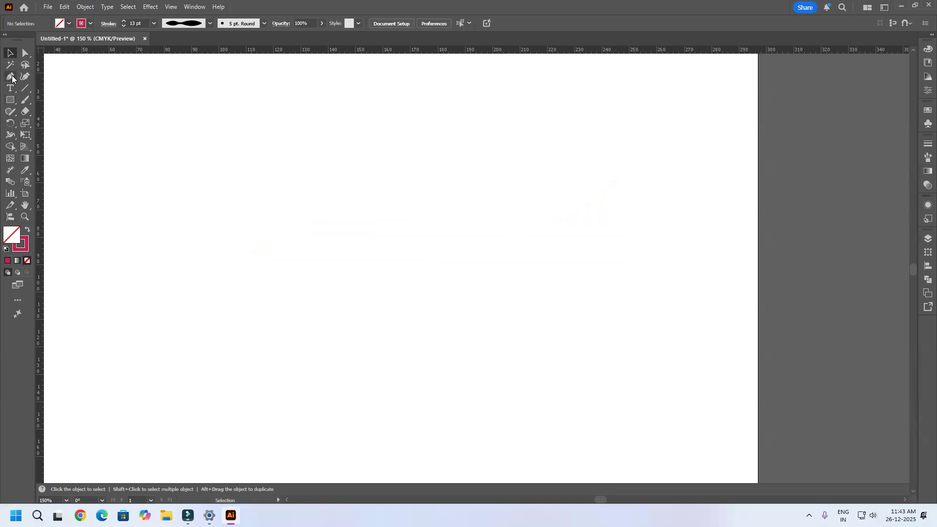
left_click_drag(143, 207, 148, 204)
left_click_drag(207, 169, 215, 166)
left_click_drag(239, 156, 312, 147)
left_click_drag(316, 147, 377, 207)
left_click_drag(369, 286, 367, 290)
left_click_drag(356, 301, 347, 307)
left_click_drag(337, 318, 296, 363)
left_click_drag(282, 366, 273, 369)
left_click_drag(249, 375, 169, 307)
left_click_drag(165, 301, 161, 292)
left_click_drag(156, 284, 144, 251)
left_click_drag(143, 248, 144, 220)
left_click(144, 208)
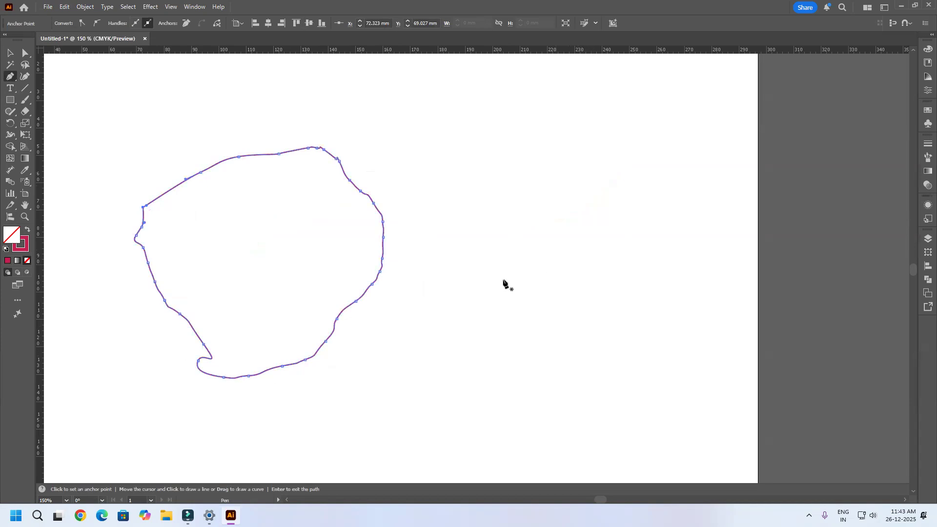
Step: Select the anchor points on the right side of the wavy outline and simplify them to the minimum number of points
left_click(24, 53)
left_click_drag(460, 100, 13, 500)
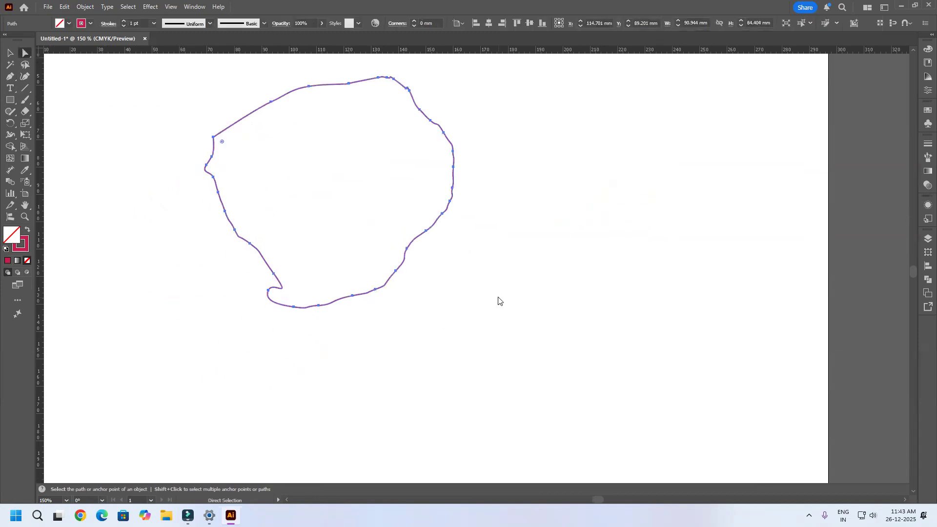
left_click_drag(514, 77, 372, 314)
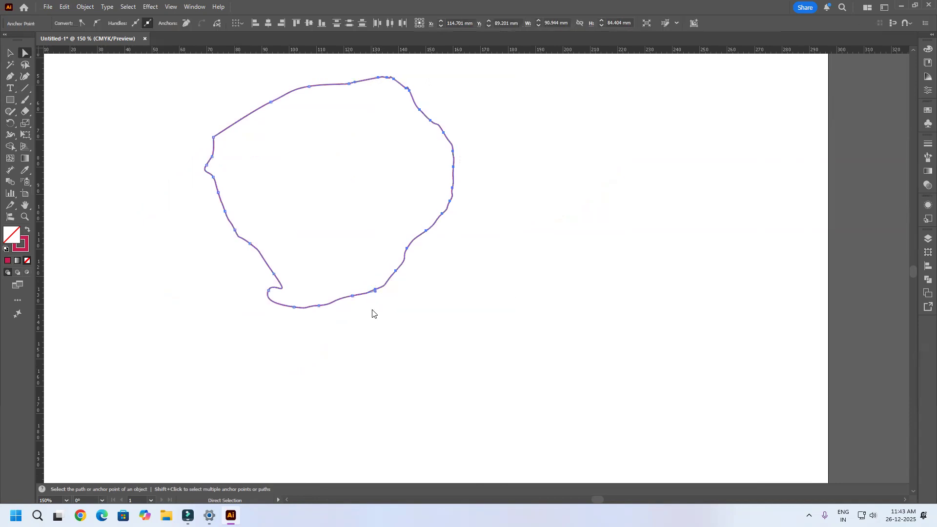
left_click(86, 7)
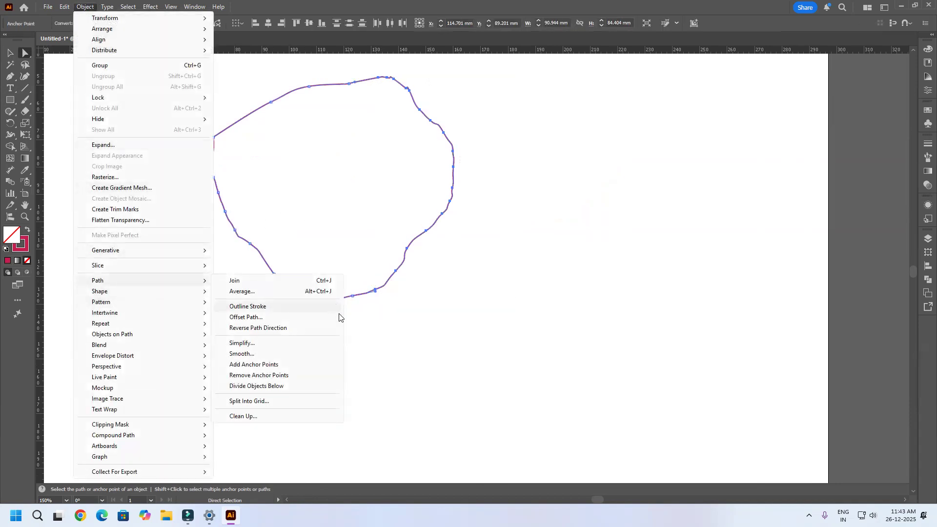
left_click(288, 341)
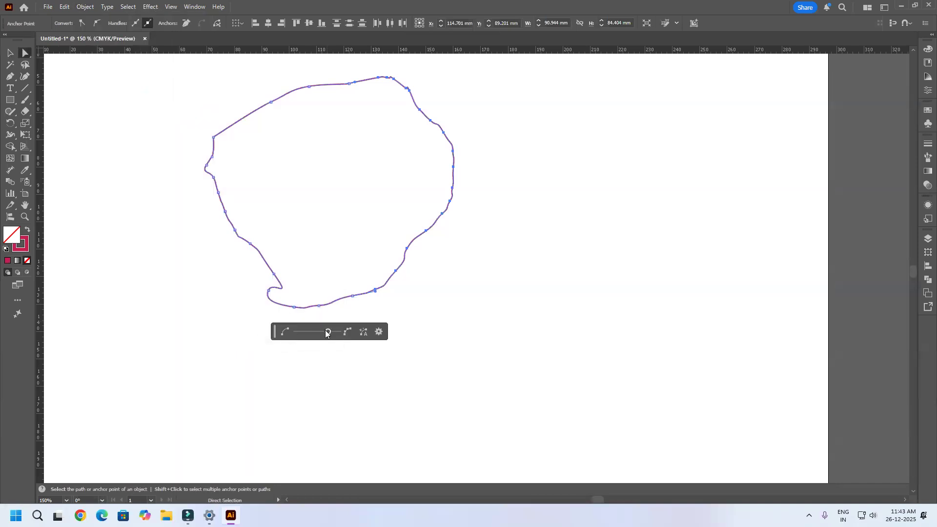
left_click_drag(329, 334, 296, 334)
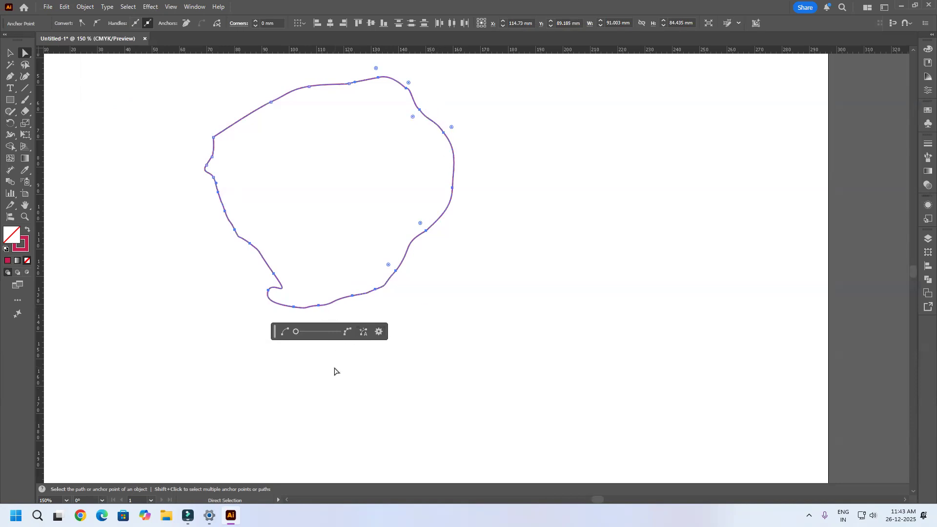
left_click(359, 367)
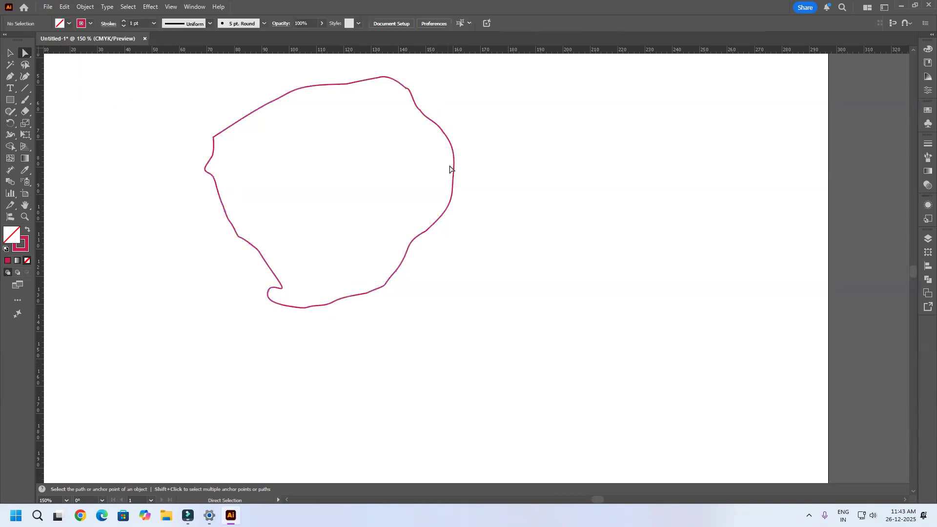
Step: Select the entire wavy outline and simplify it with the anchor points reduced to the minimum
left_click(426, 230)
key("ctrl+a")
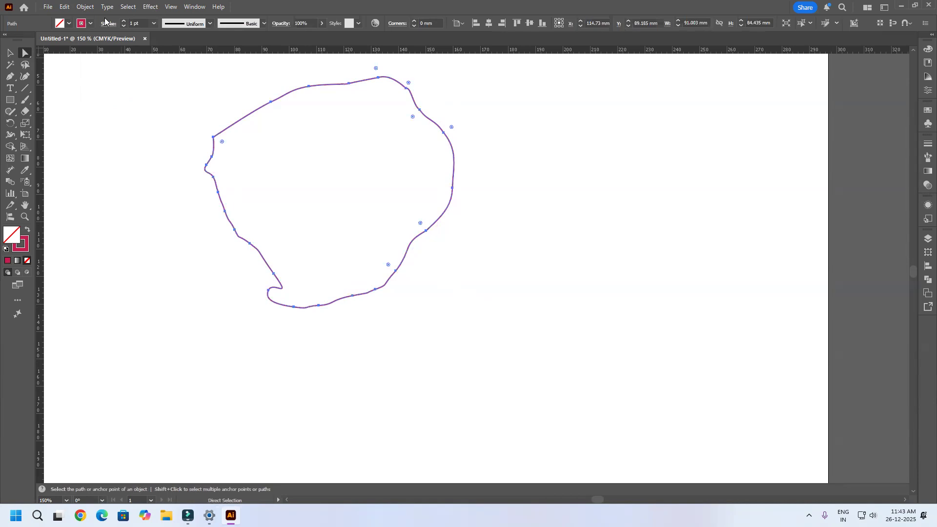
left_click_drag(490, 72, 140, 345)
left_click(85, 7)
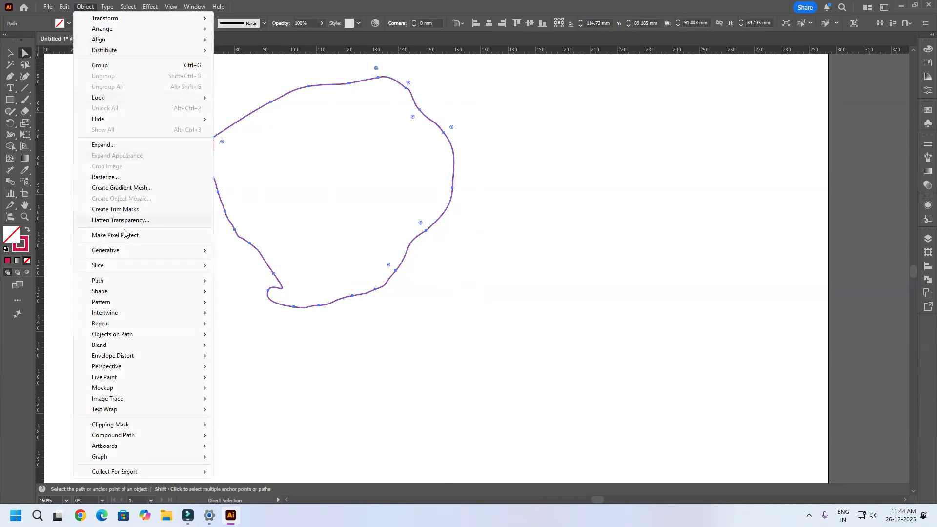
mouse_move(126, 282)
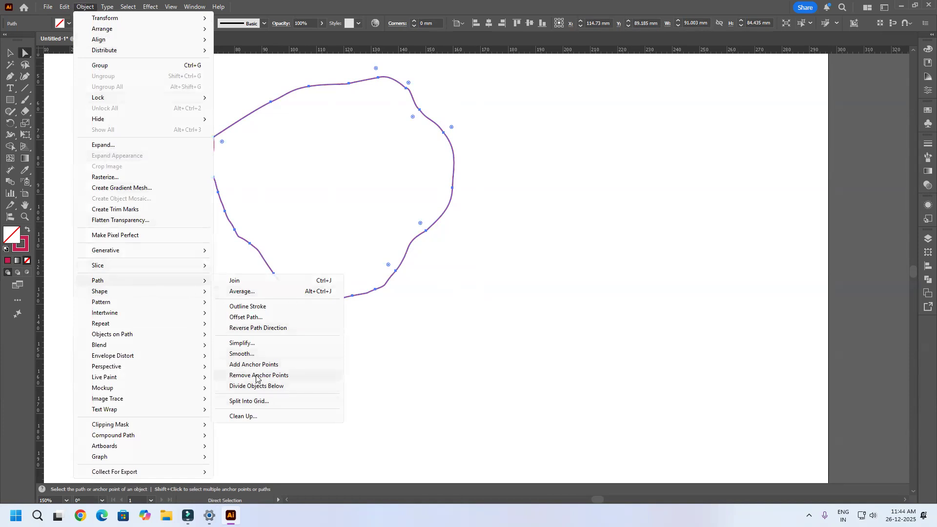
left_click(248, 344)
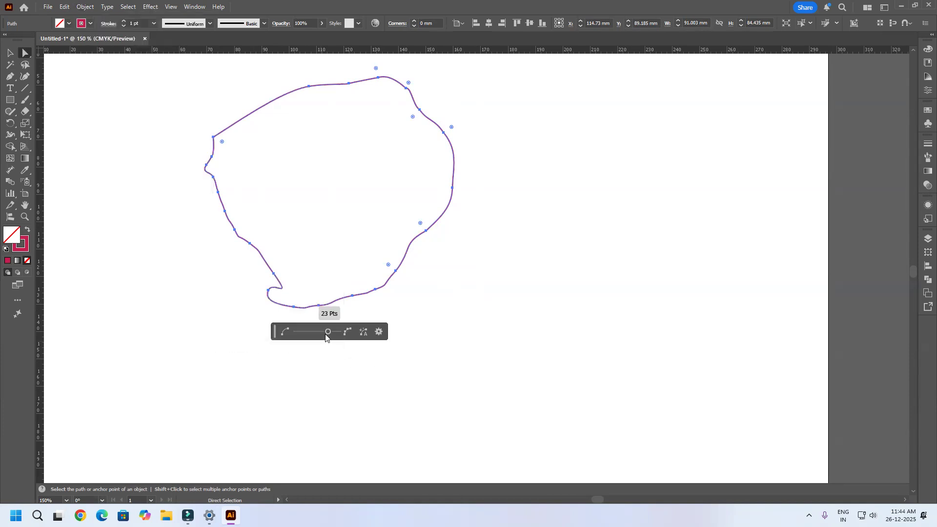
left_click_drag(328, 332, 247, 339)
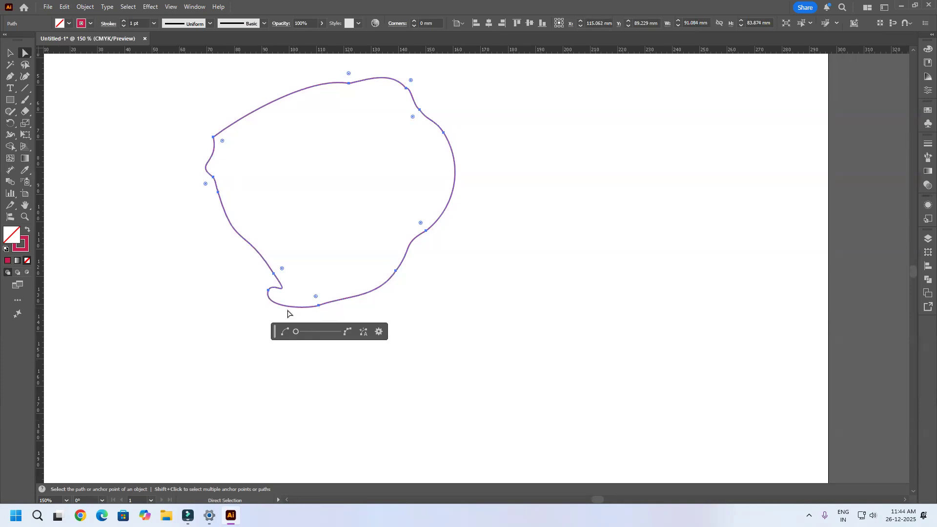
Step: Auto-simplify the wavy outline, then simplify it further with Simplify Curve at 26% and the corner point angle threshold at 0°
left_click(363, 333)
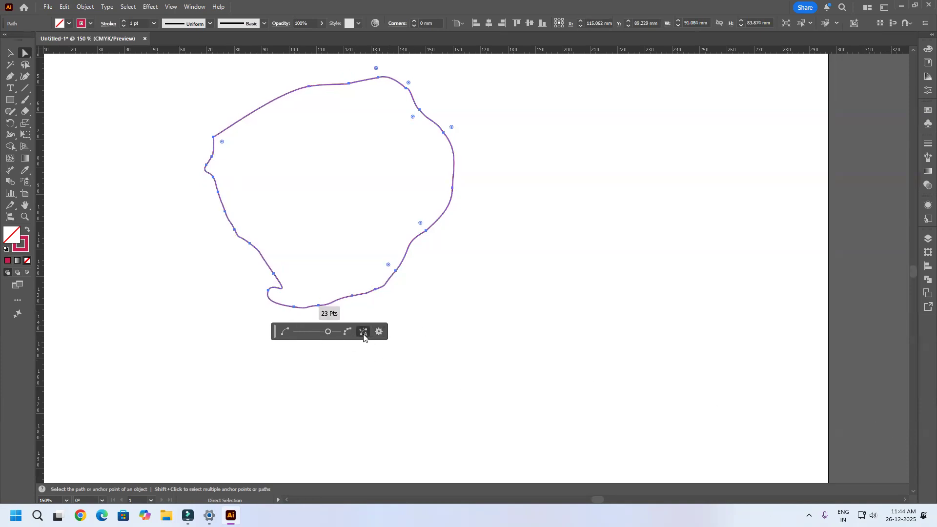
left_click(380, 332)
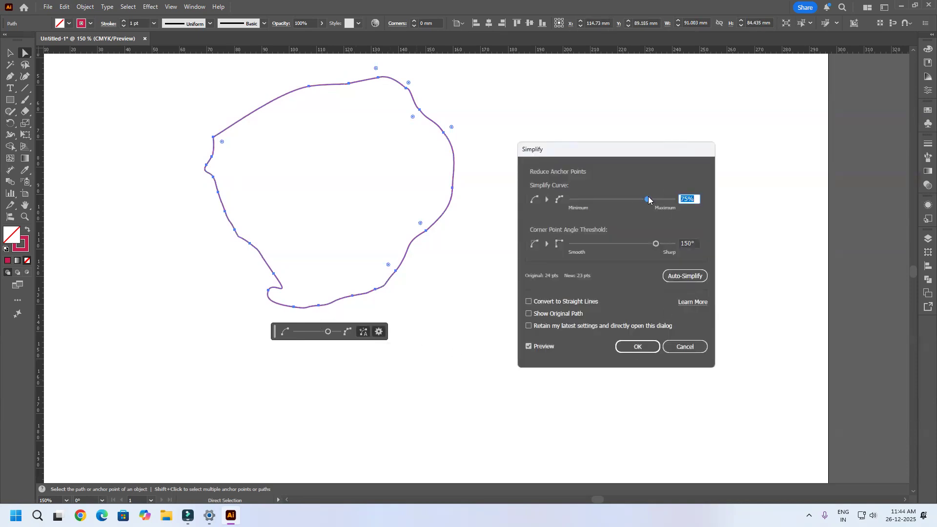
left_click_drag(649, 200, 598, 200)
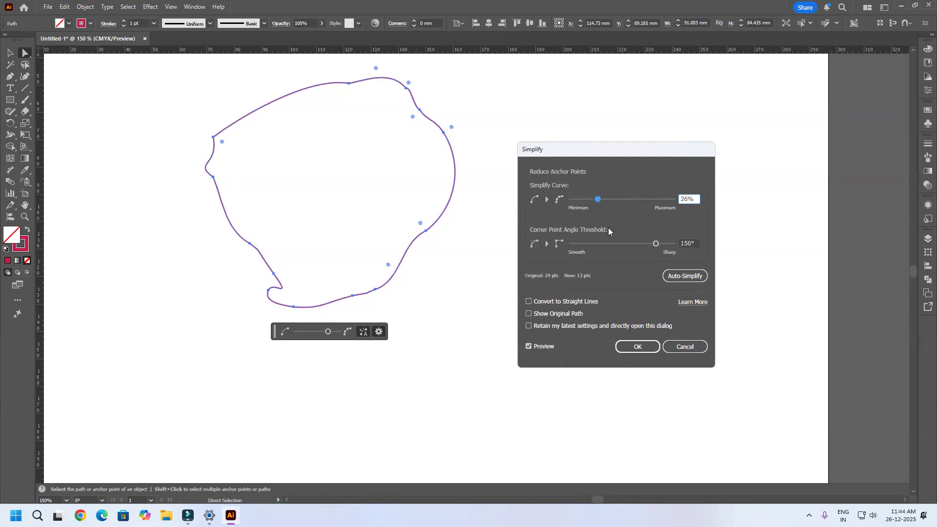
left_click_drag(656, 244, 682, 252)
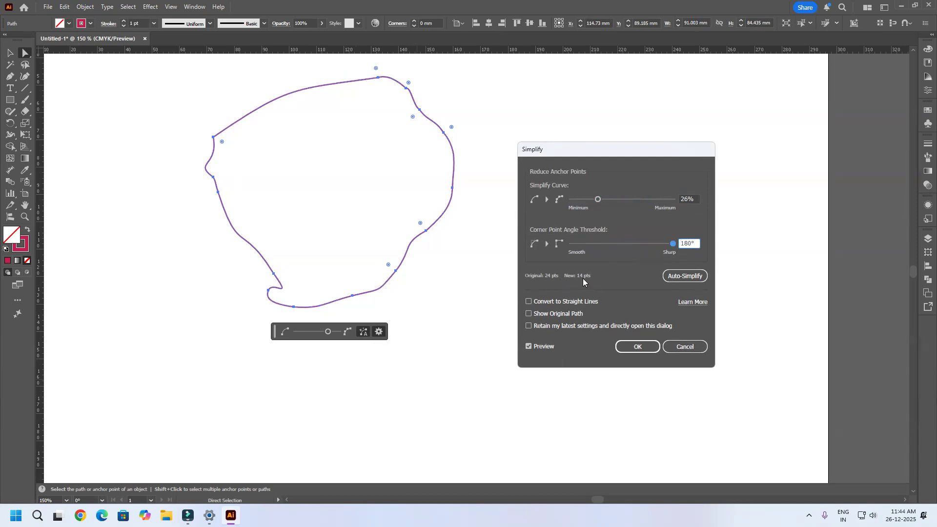
left_click_drag(674, 244, 572, 245)
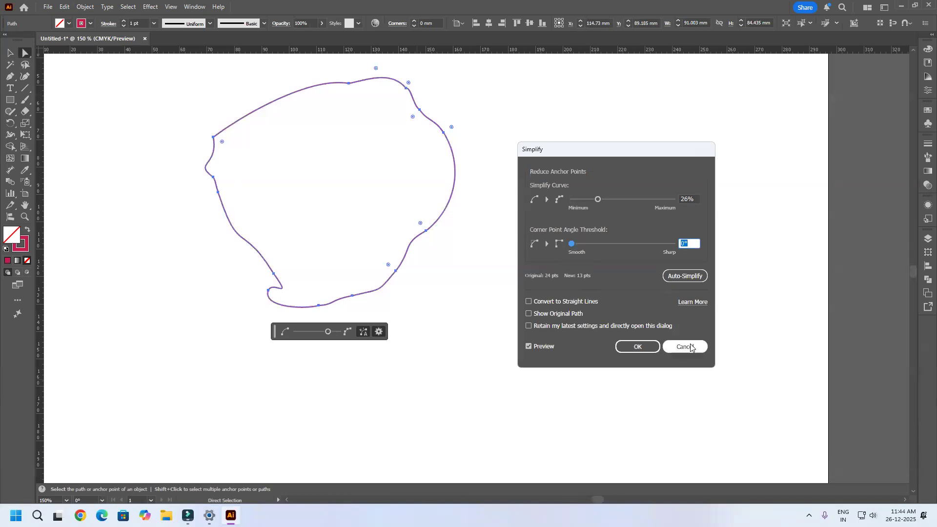
left_click(637, 346)
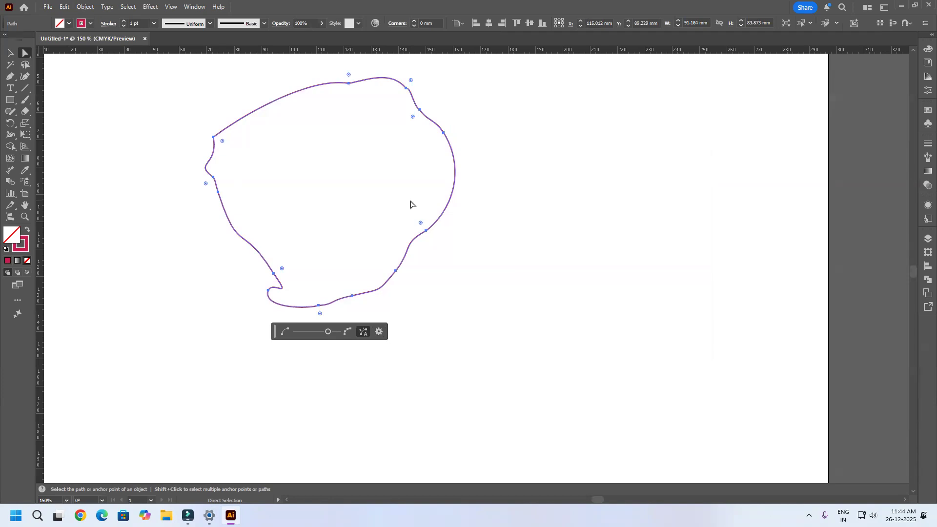
Step: Simplify the outline again at 26% and 0°, toggling the Convert to Straight Lines and Show Original Path options on and off first
left_click(381, 333)
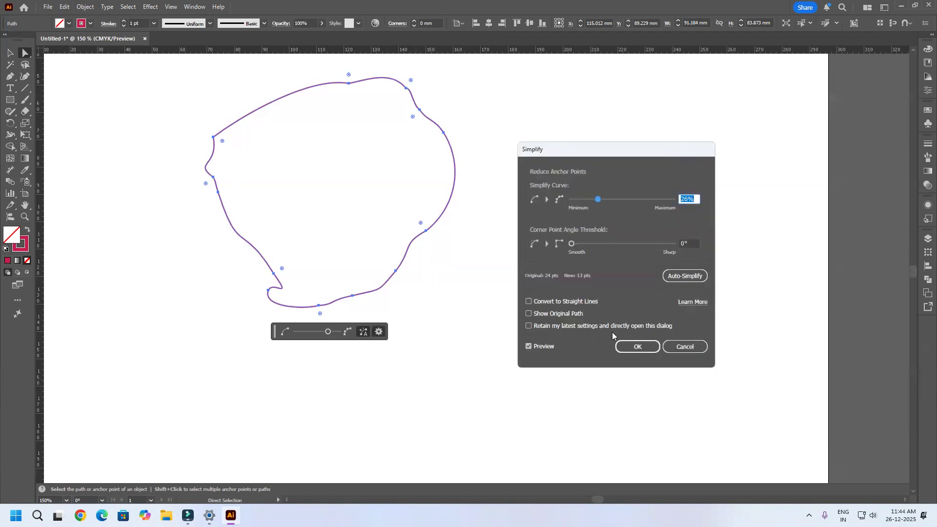
left_click(537, 303)
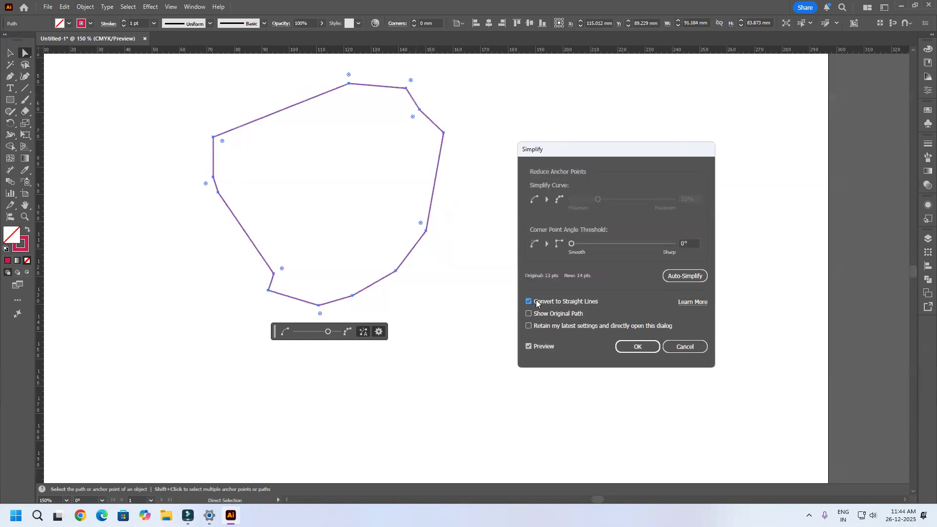
left_click(537, 303)
left_click(537, 303)
left_click(537, 304)
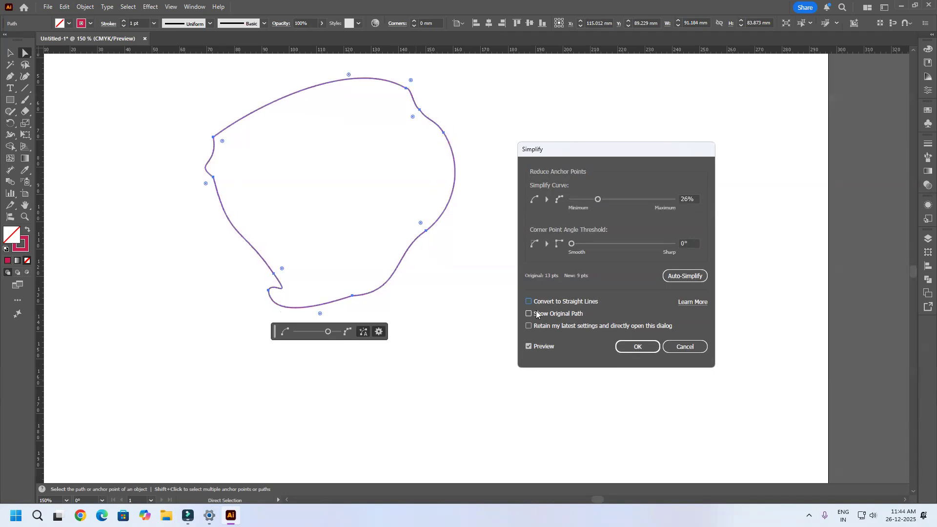
left_click(536, 313)
left_click(556, 314)
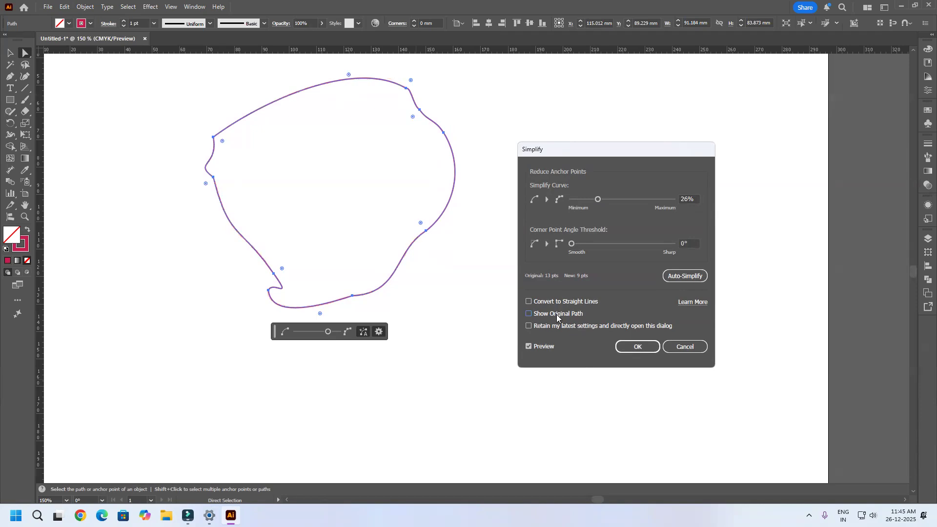
left_click(639, 346)
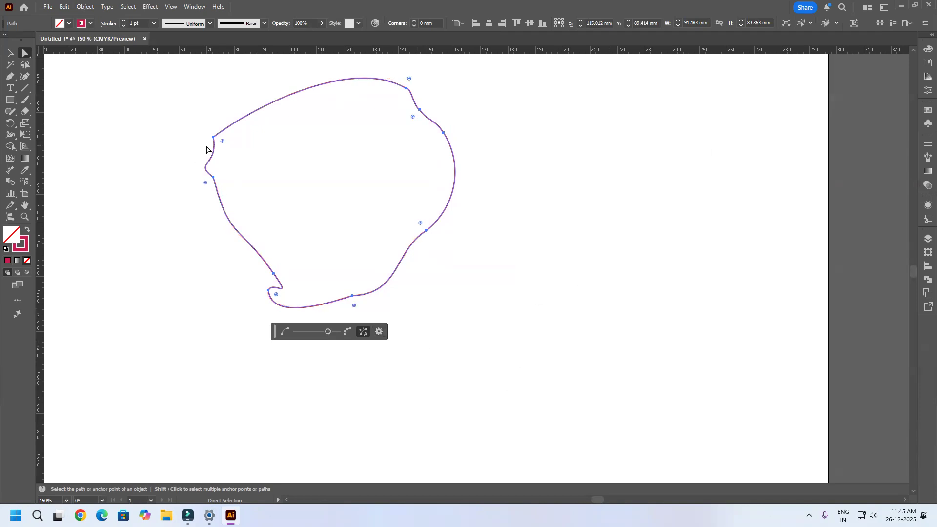
Step: Undo the simplifications of the wavy outline back to its originally drawn shape
left_click(11, 52)
key("a")
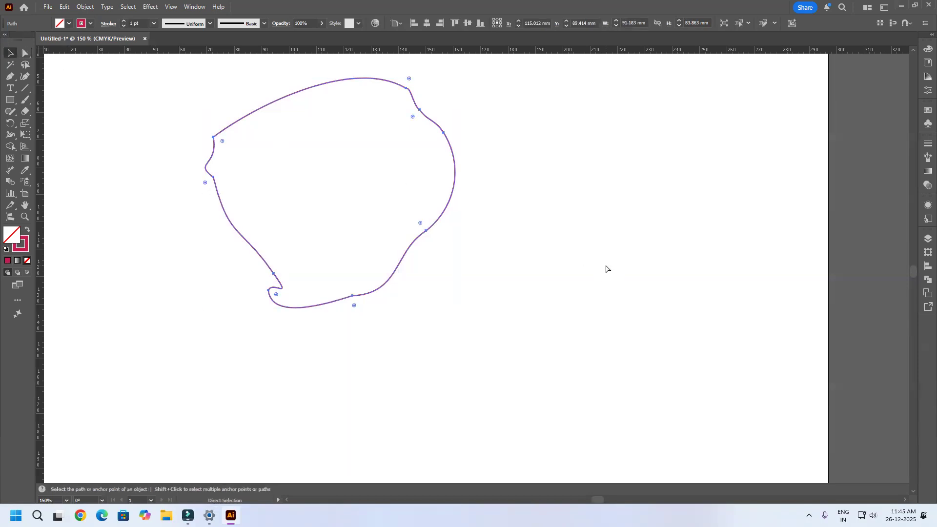
key("ctrl+z")
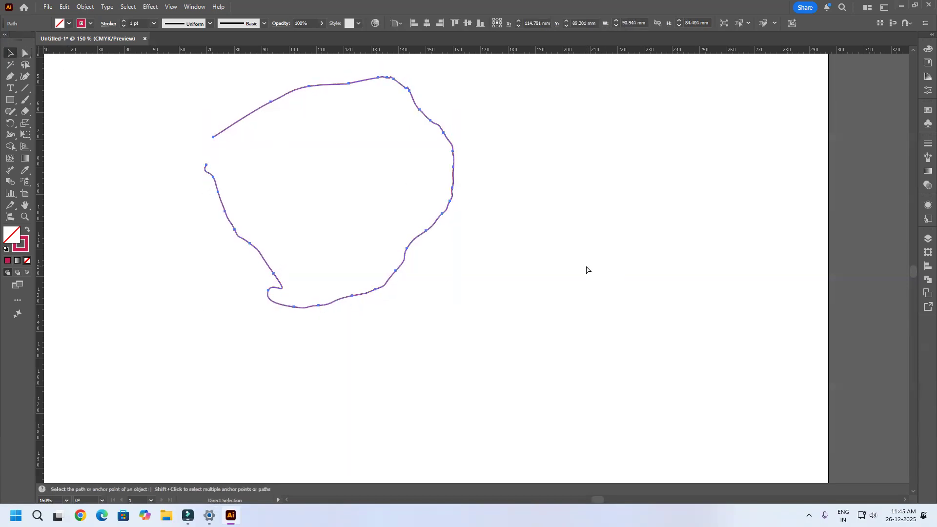
key("ctrl+z")
key("ctrl+z")
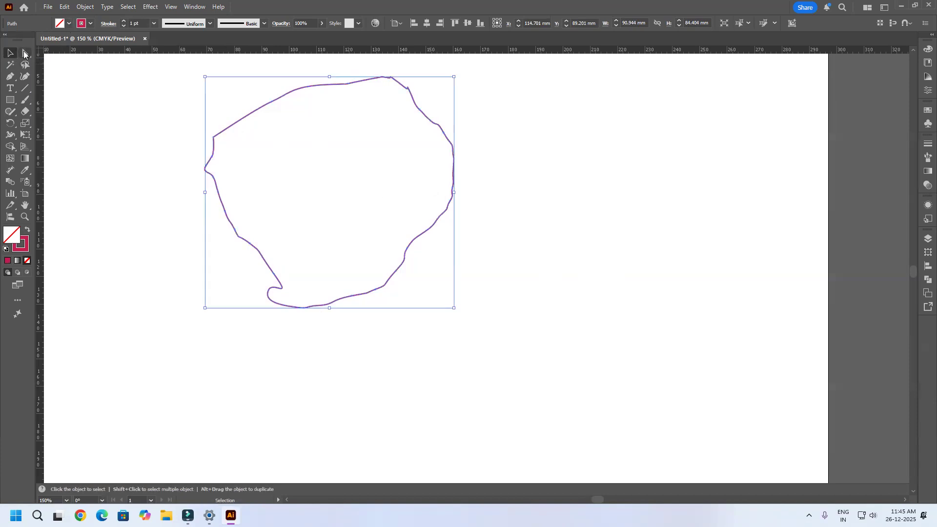
Step: Smooth the whole wavy outline, trying the maximum and 81% before settling on 75%, and deselect it
left_click(85, 7)
mouse_move(115, 285)
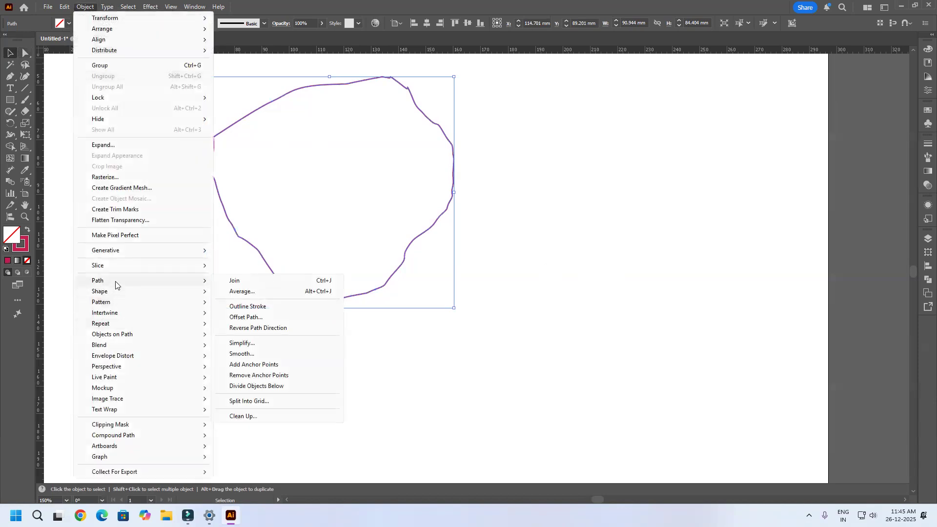
left_click(264, 357)
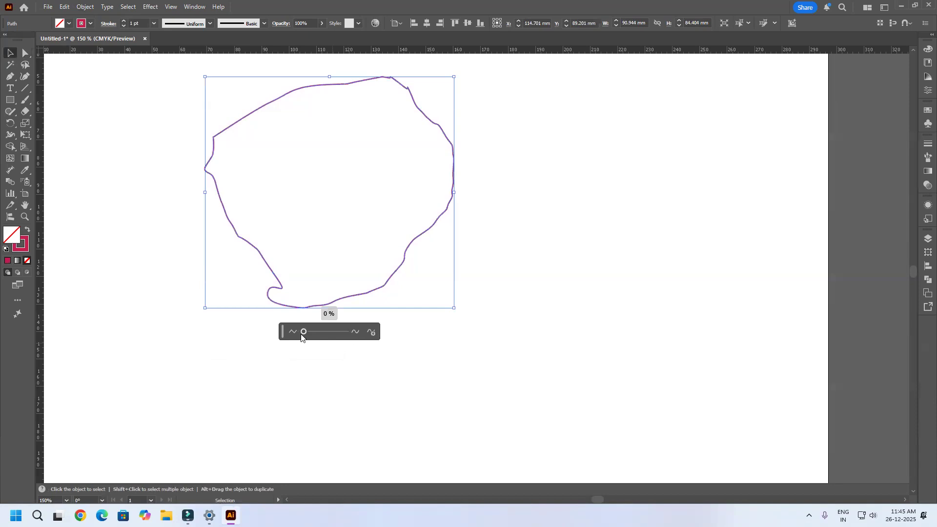
left_click_drag(304, 332, 354, 334)
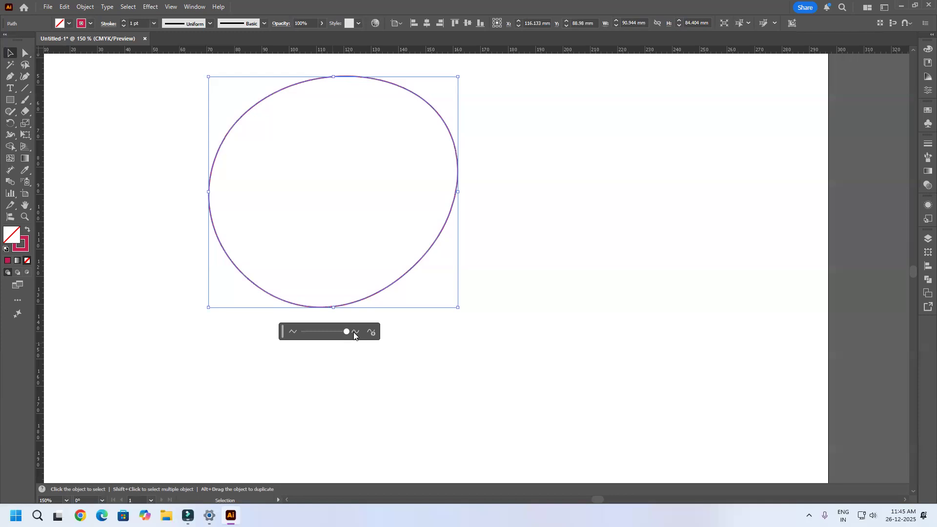
mouse_move(346, 335)
left_mouse_down()
mouse_move(312, 345)
mouse_move(339, 344)
left_mouse_up()
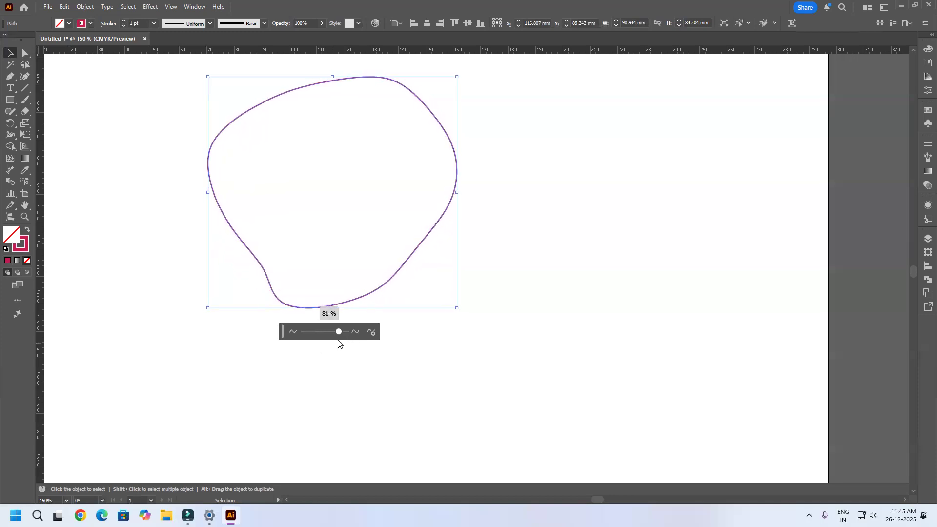
mouse_move(339, 344)
left_mouse_down()
mouse_move(318, 347)
mouse_move(343, 347)
mouse_move(335, 348)
left_mouse_up()
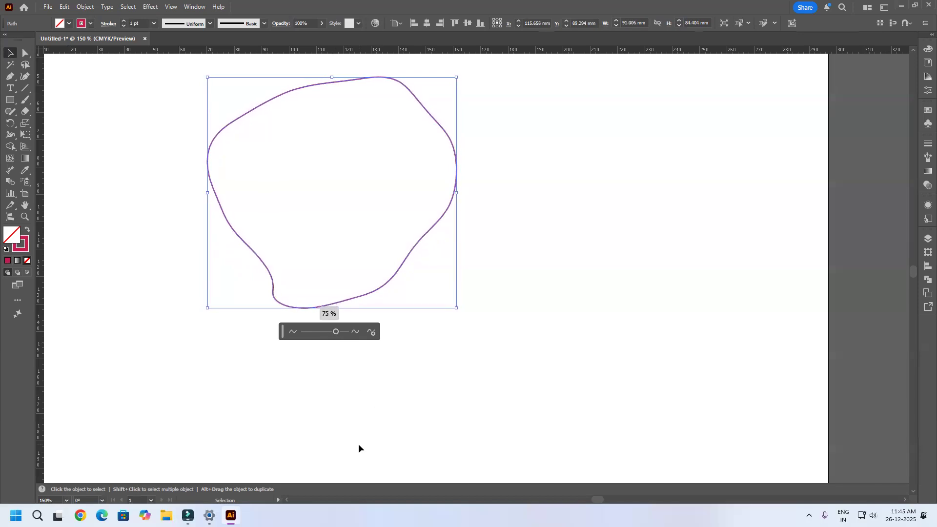
left_click(409, 385)
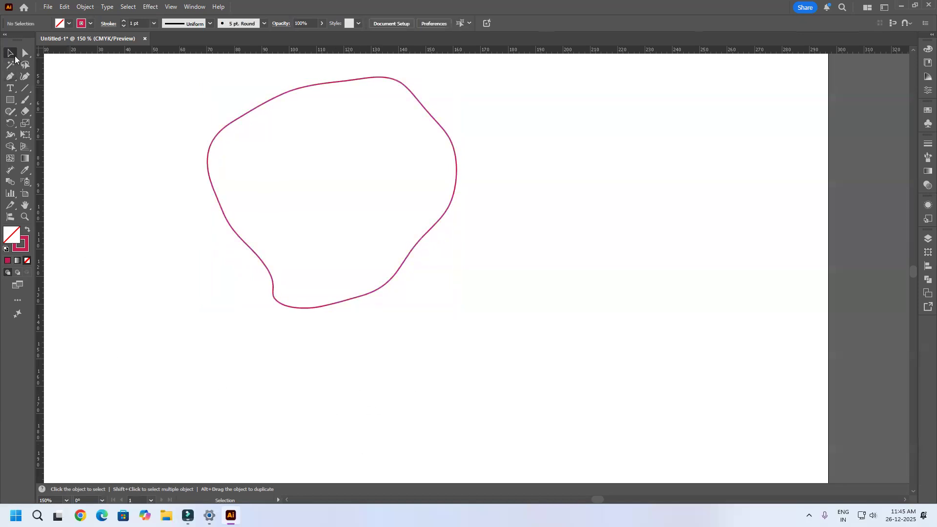
left_click(261, 105)
left_click(86, 7)
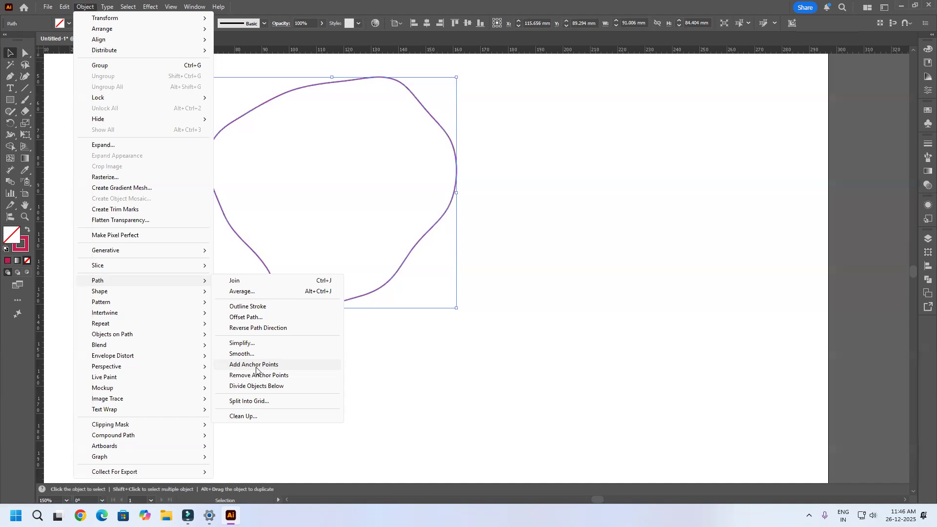
left_click(668, 314)
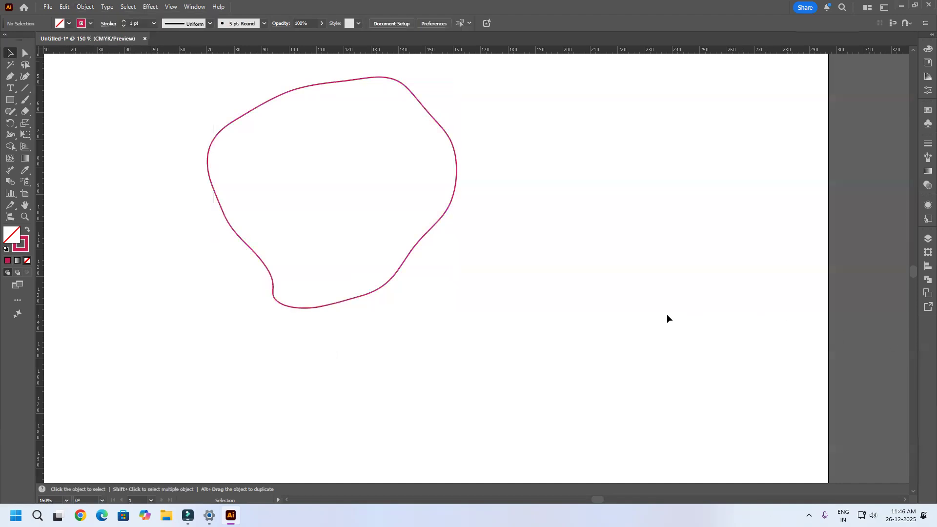
Step: Delete the smoothed outline and draw a horizontal straight line about 107 mm long in the upper part of the artboard
left_click(419, 239)
key("Delete")
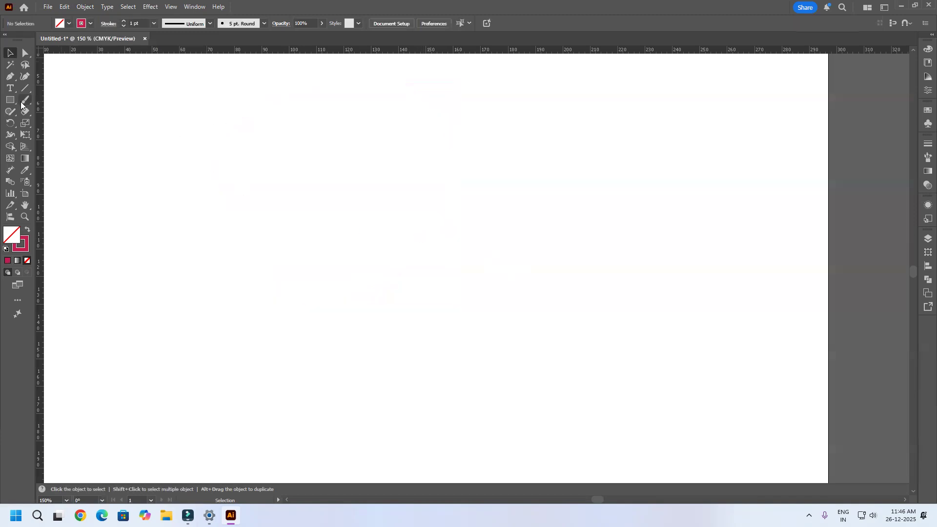
left_click(23, 89)
left_click_drag(229, 209, 521, 209)
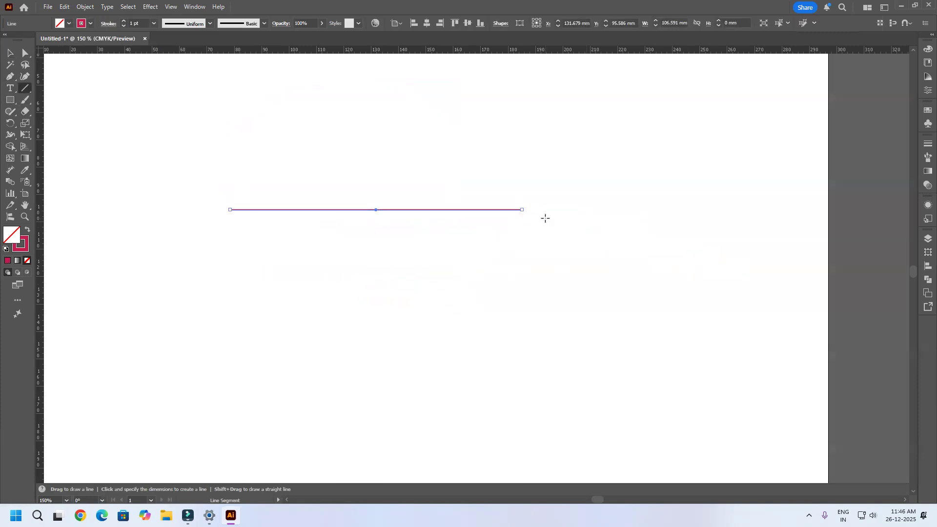
Step: Select the whole line and apply Add Anchor Points to it three times
key("a")
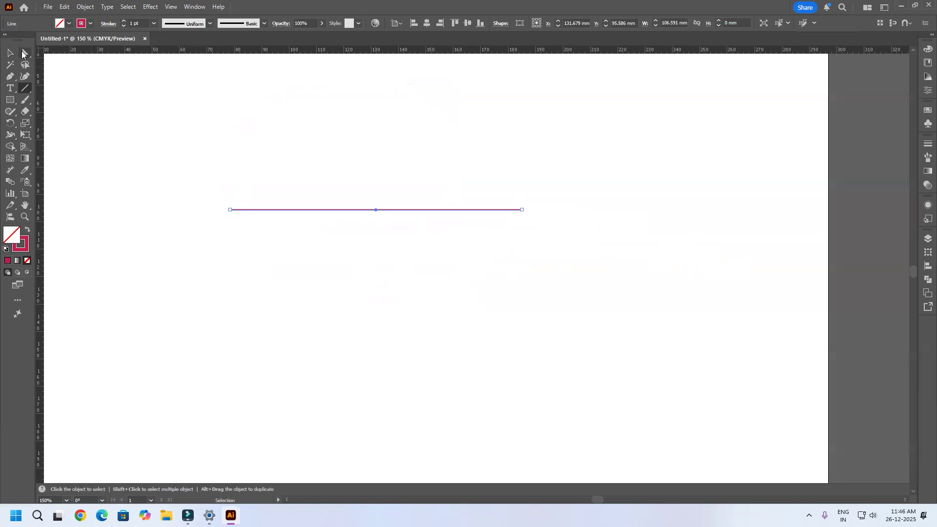
left_click_drag(551, 182, 161, 286)
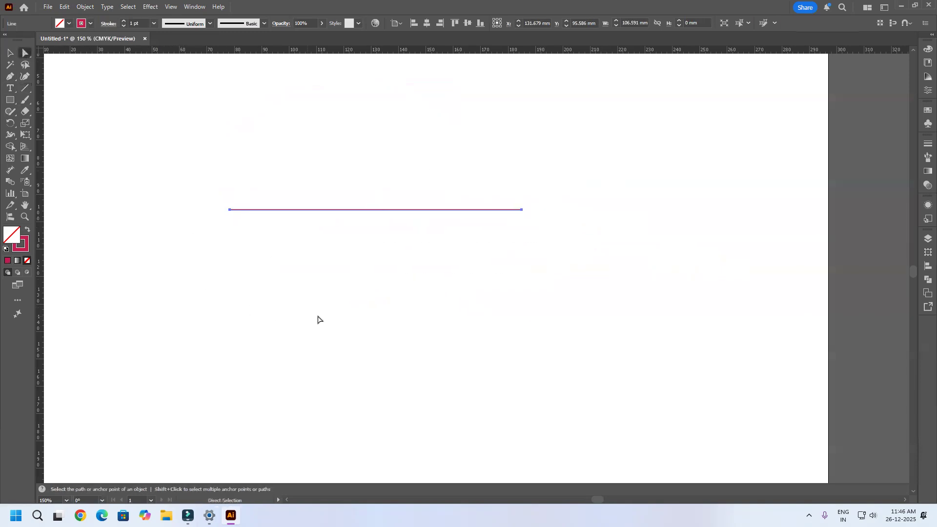
left_click(86, 7)
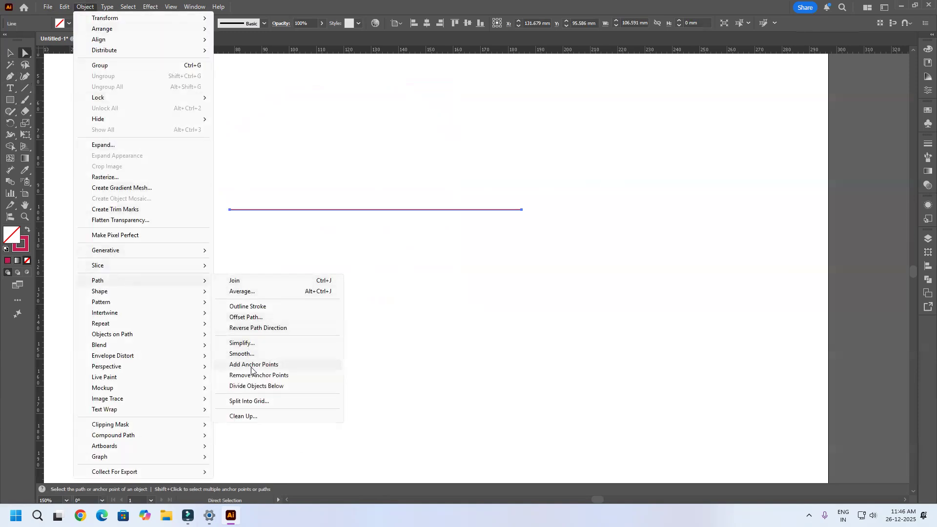
left_click(251, 366)
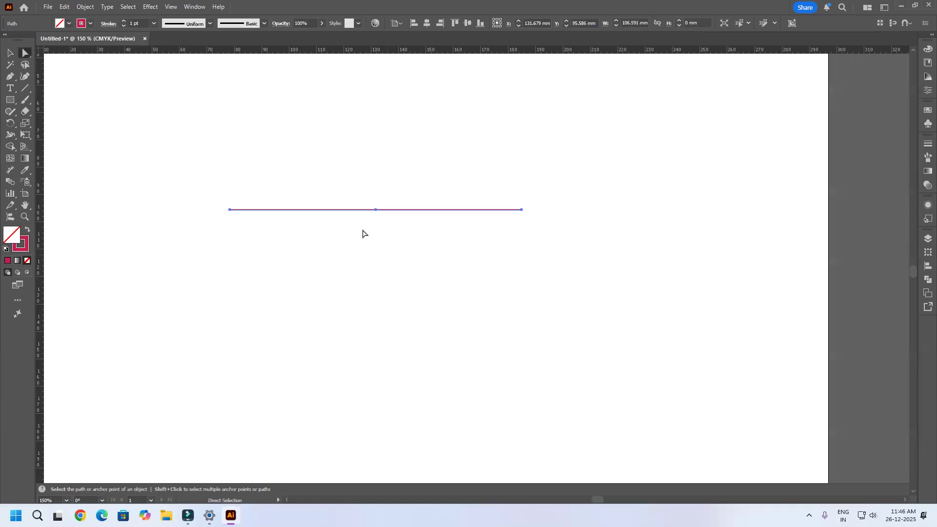
left_click(84, 8)
mouse_move(110, 283)
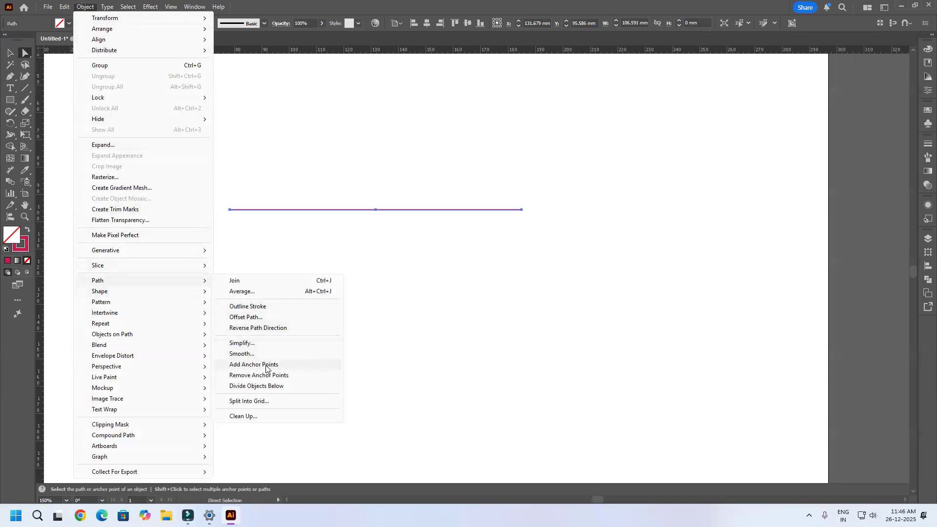
left_click(266, 367)
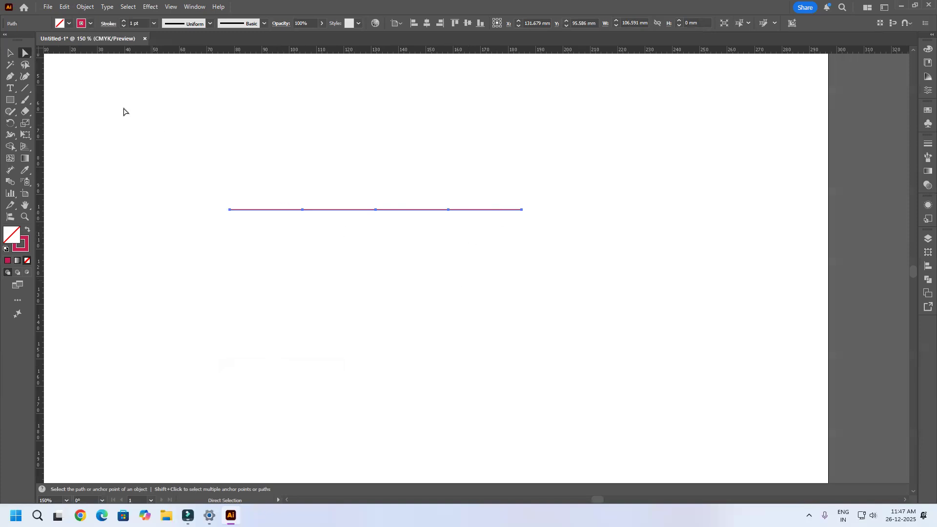
left_click(86, 8)
mouse_move(108, 281)
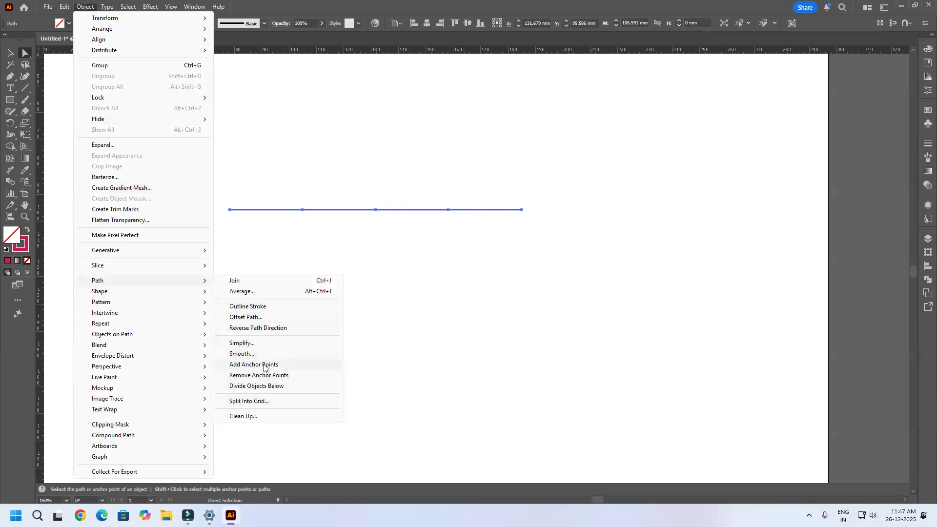
left_click(264, 365)
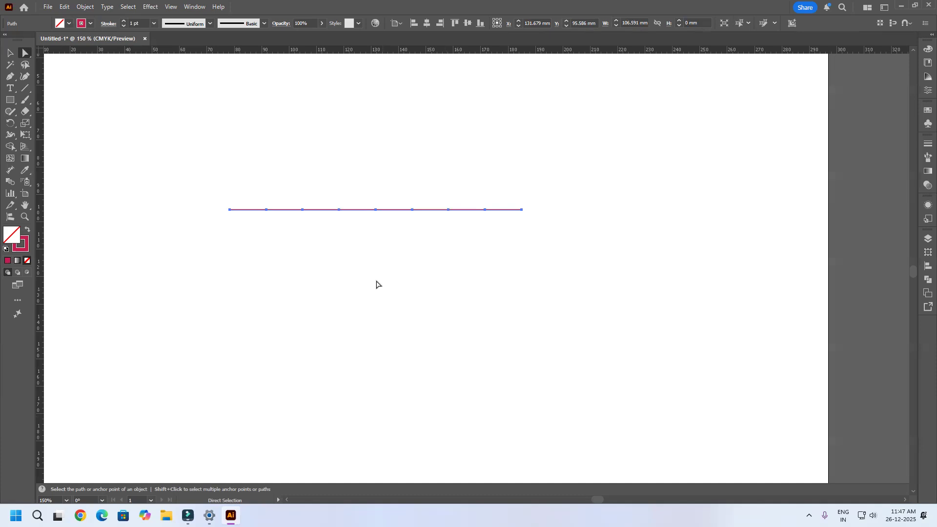
Step: Select every second anchor point of the line and move them straight up about 17 mm to form a four-peak zigzag
left_click(267, 209)
left_click(341, 211, "shift")
left_click(416, 211, "shift")
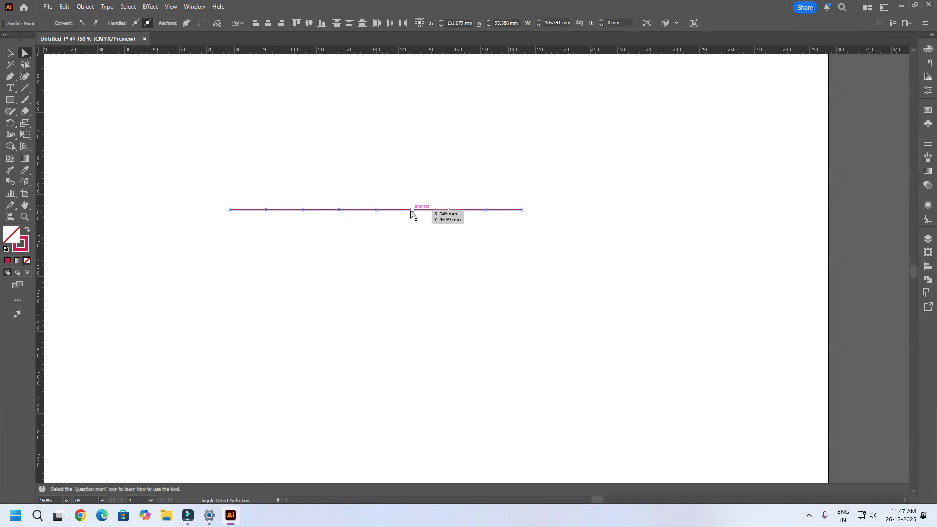
left_click(485, 210, "shift")
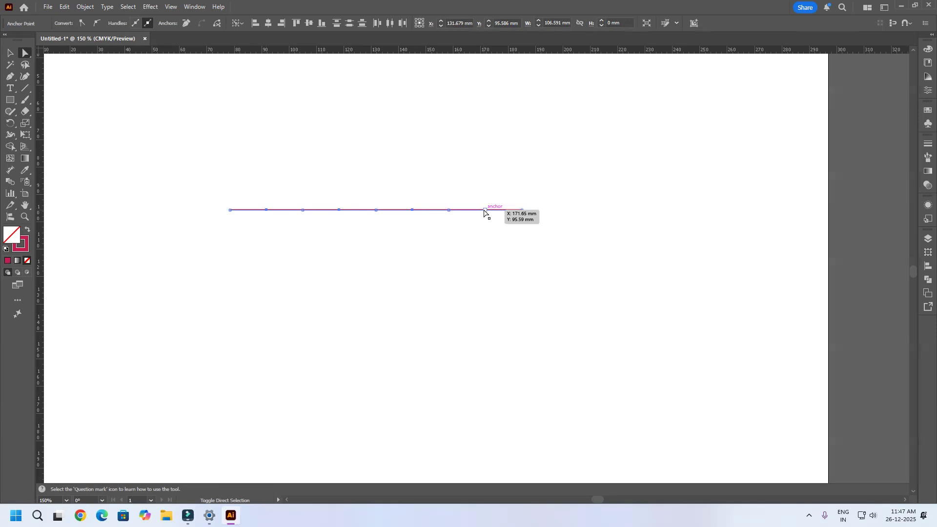
left_click_drag(485, 212, 485, 163)
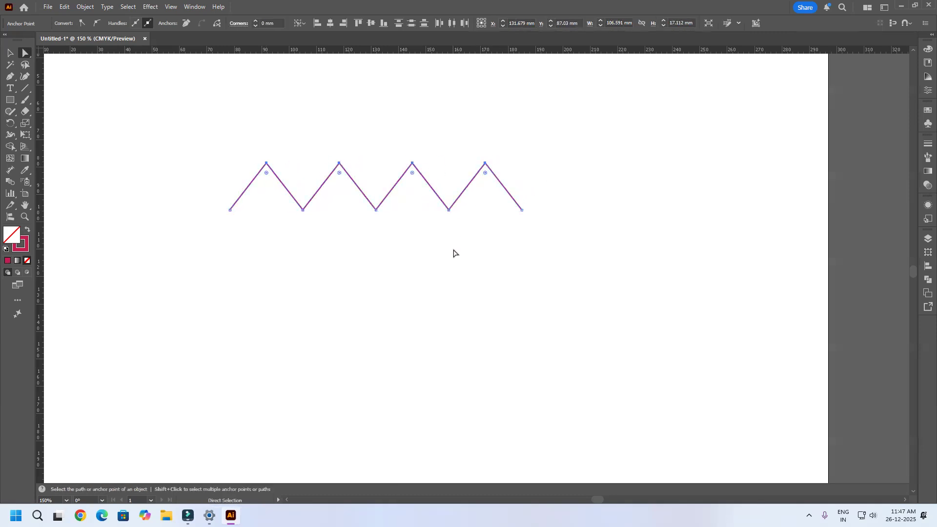
Step: Round all inner corners of the selected zigzag at once to their maximum, forming a smooth wavy line
left_click(458, 253)
left_click_drag(551, 137, 122, 311)
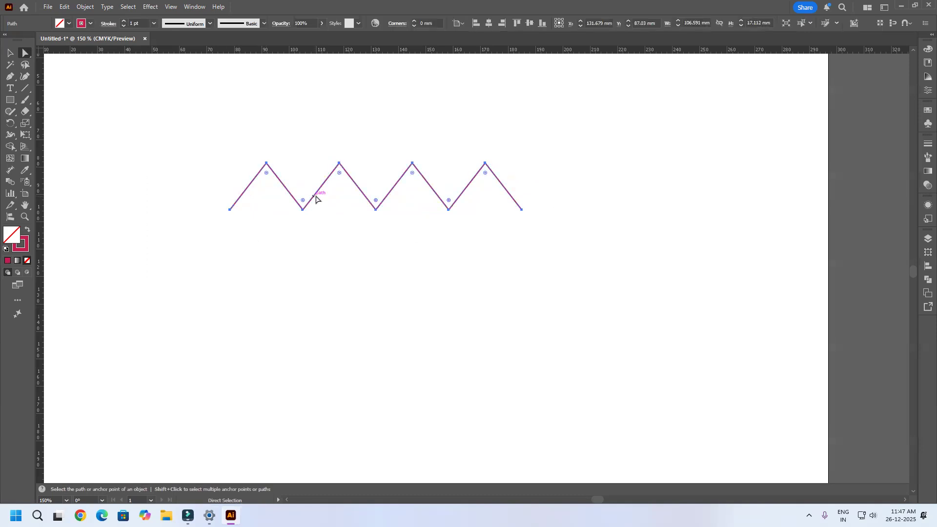
left_click_drag(339, 174, 345, 233)
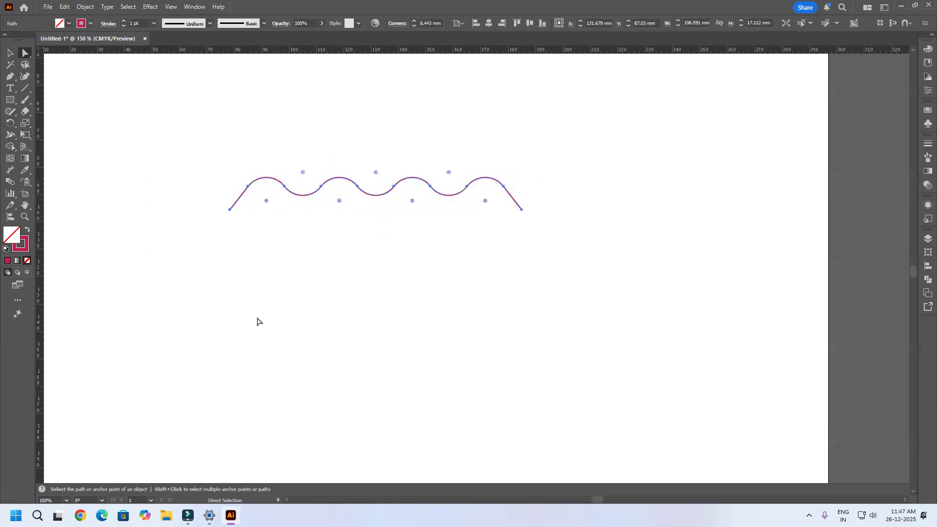
left_click(481, 341)
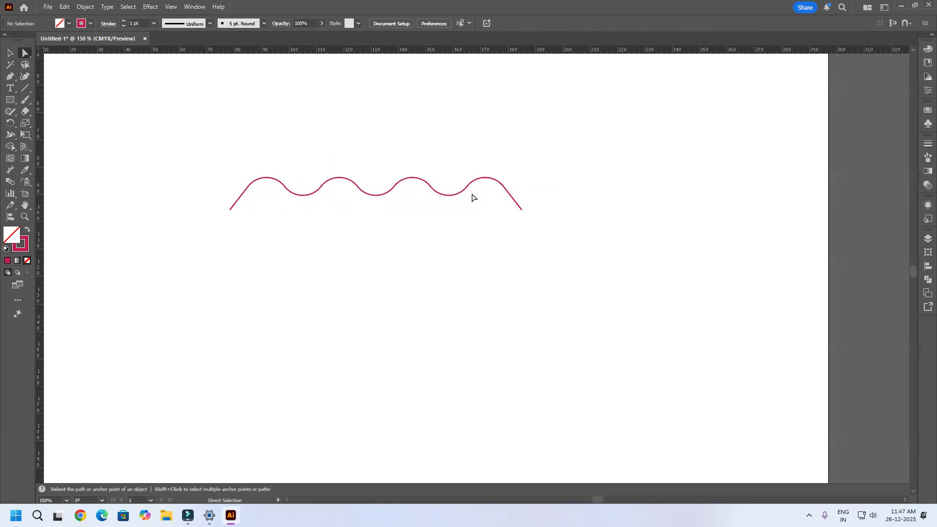
left_click_drag(598, 92, 30, 345)
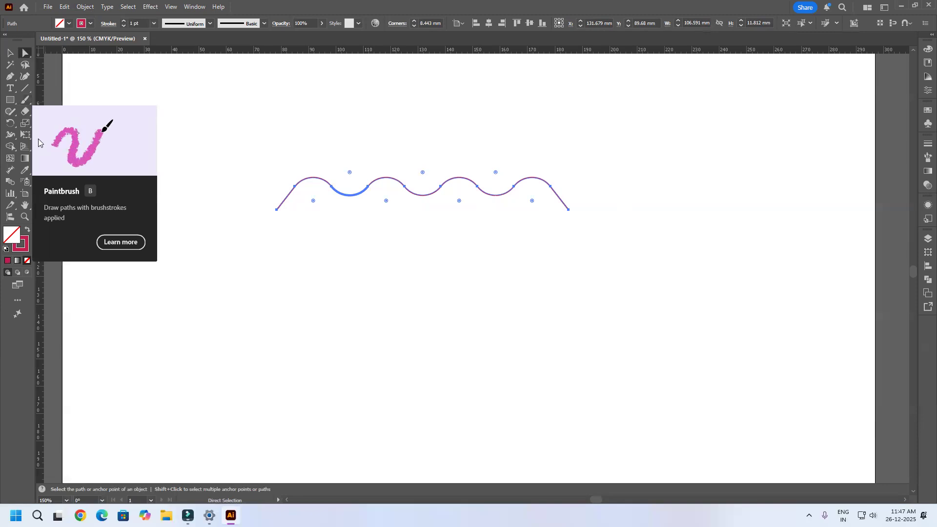
Step: Draw a circle about 59 mm in diameter below the wavy line with the Ellipse tool
left_click_drag(11, 101, 48, 123)
scroll(457, 233, "down", 1)
left_click_drag(383, 249, 472, 349)
left_click_drag(336, 245, 498, 403)
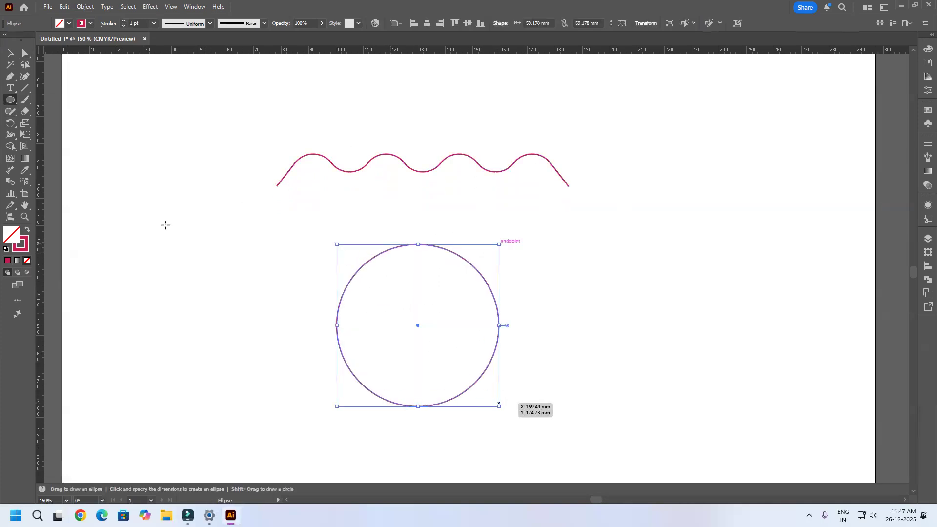
Step: Apply Add Anchor Points once to the circle
left_click(27, 53)
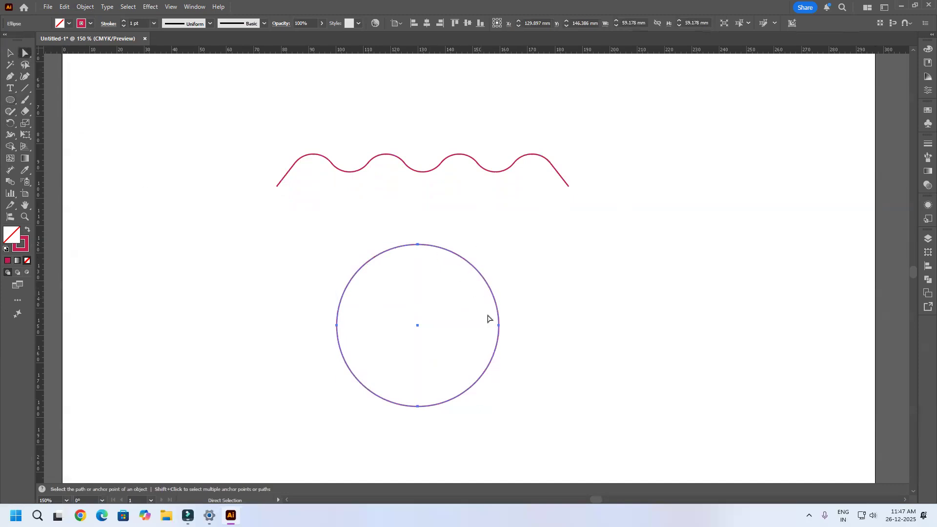
left_click(95, 10)
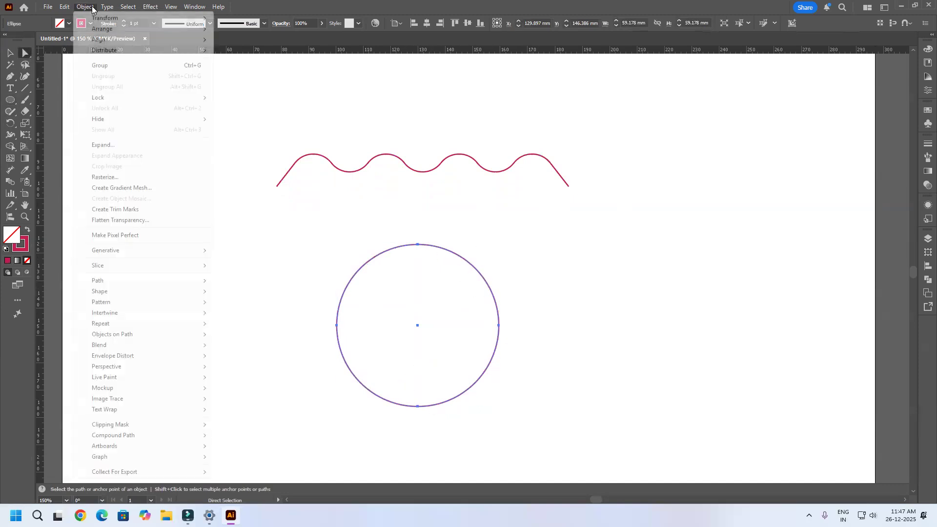
mouse_move(116, 284)
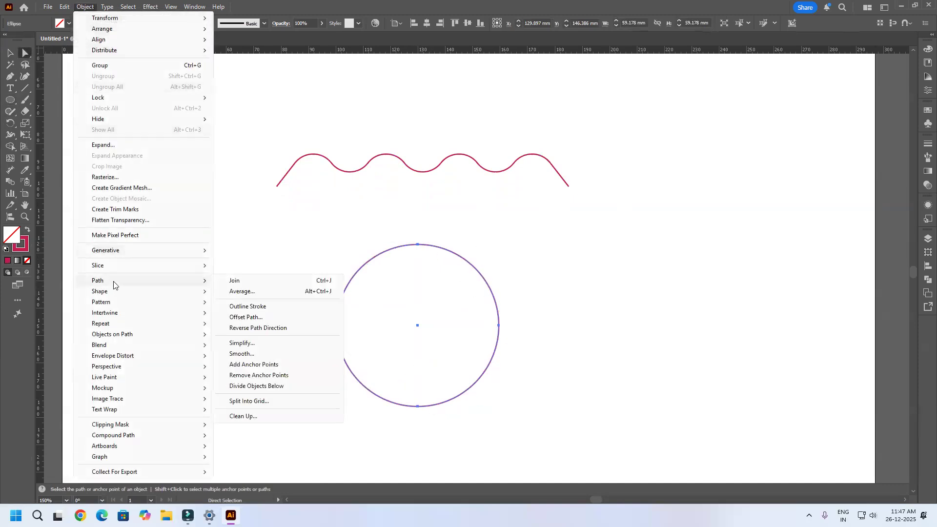
left_click(254, 365)
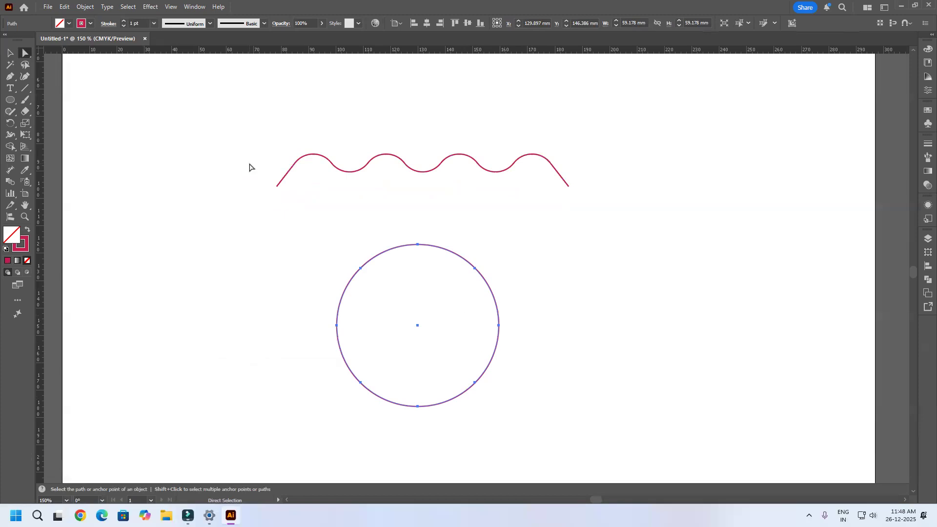
Step: Try Remove Anchor Points on the whole circle and undo it
left_click(91, 6)
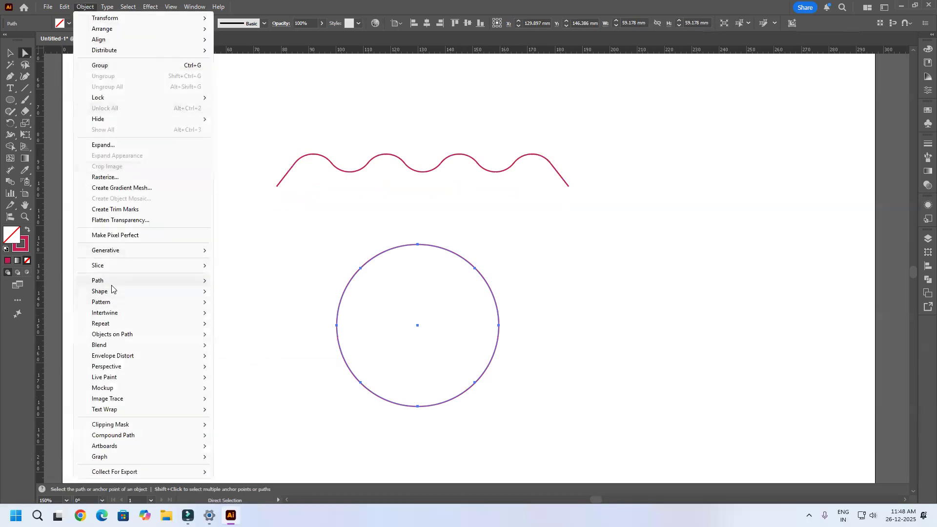
mouse_move(112, 282)
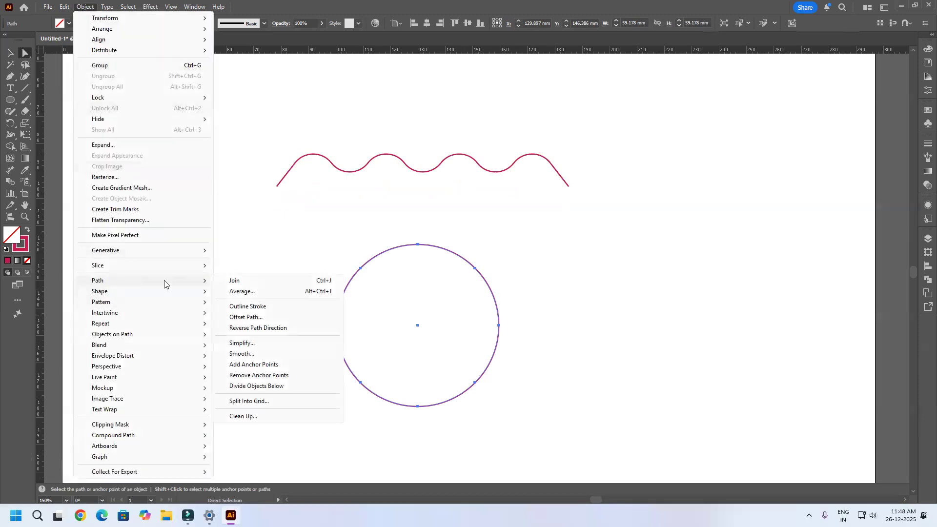
left_click(258, 375)
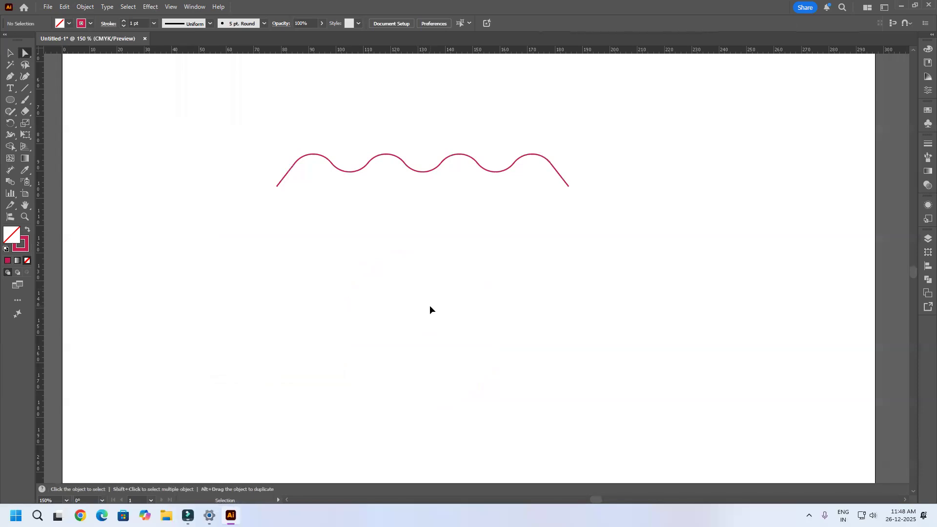
key("ctrl+z")
Step: Select the anchor points on the circle's upper half and sides and remove them, leaving a flat-topped bowl shape
left_click_drag(528, 214, 242, 324)
left_click_drag(534, 217, 262, 336)
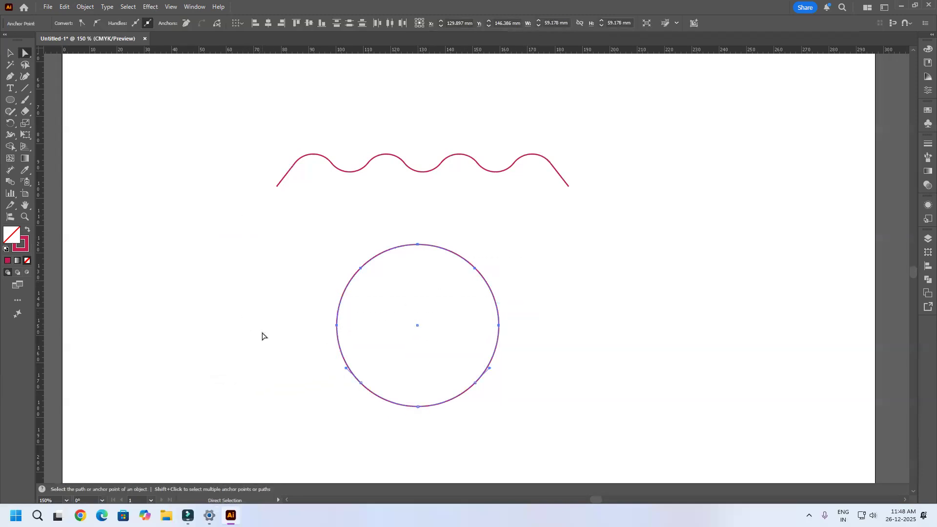
left_click(84, 7)
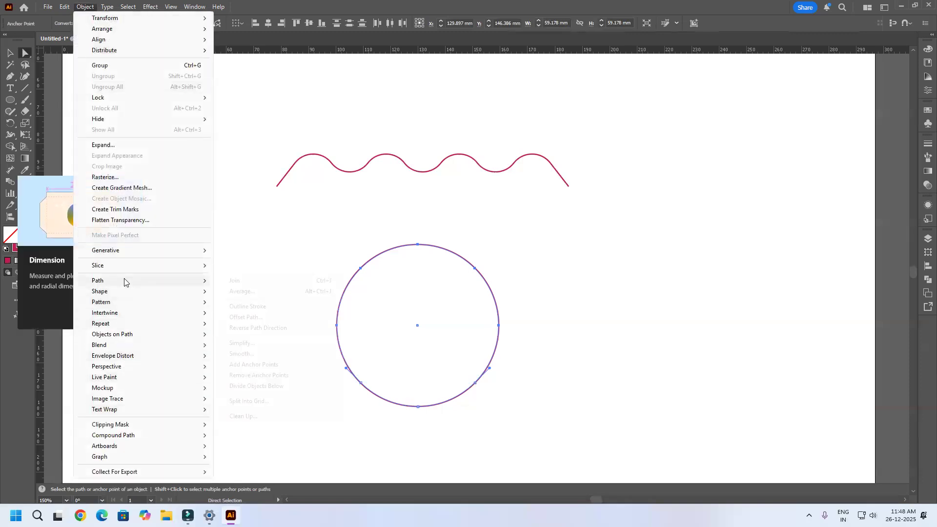
left_click(247, 376)
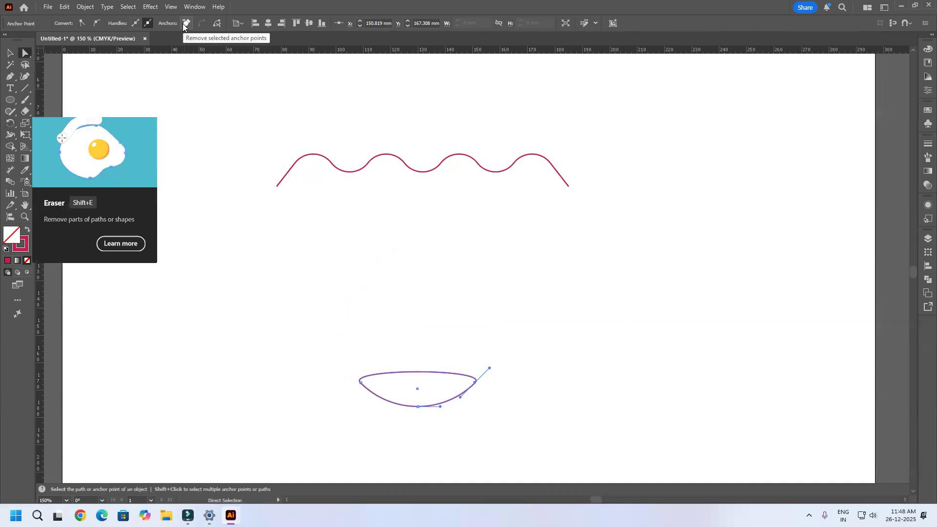
left_click(355, 173)
left_click(80, 10)
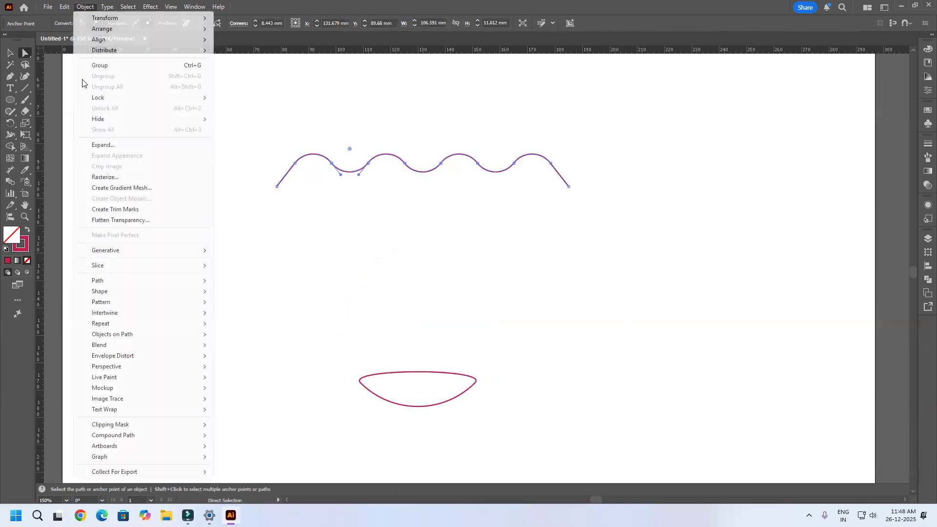
mouse_move(142, 281)
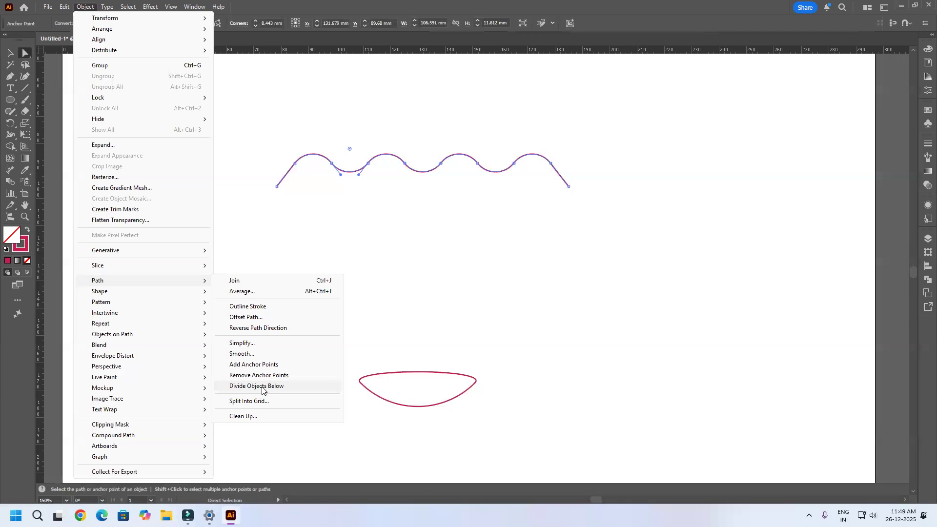
left_click(573, 241)
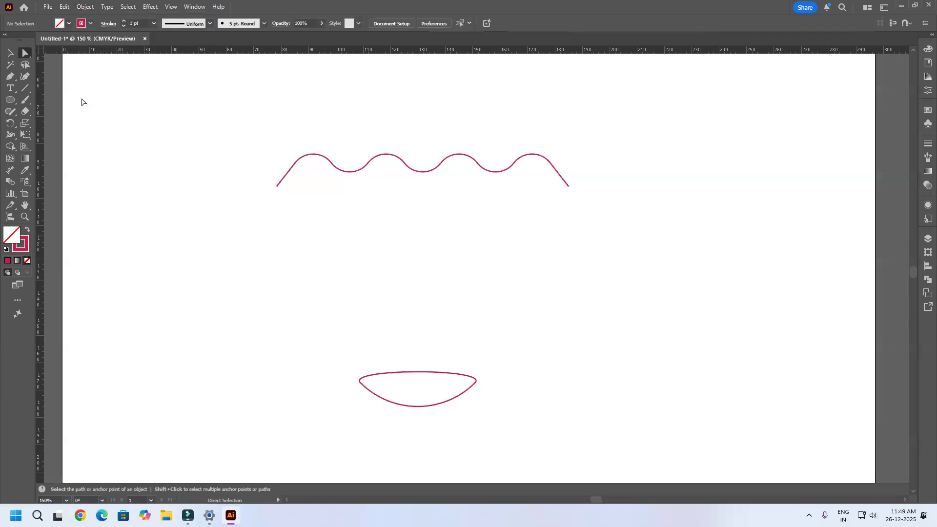
Step: Draw a circle about 79 mm in diameter overlapping the middle of the wavy line
left_click(10, 100)
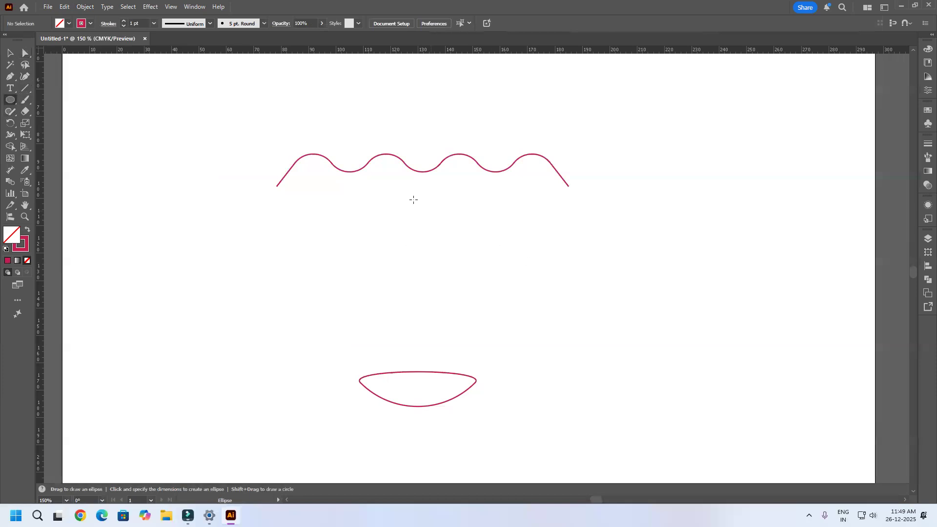
left_click_drag(308, 104, 512, 269)
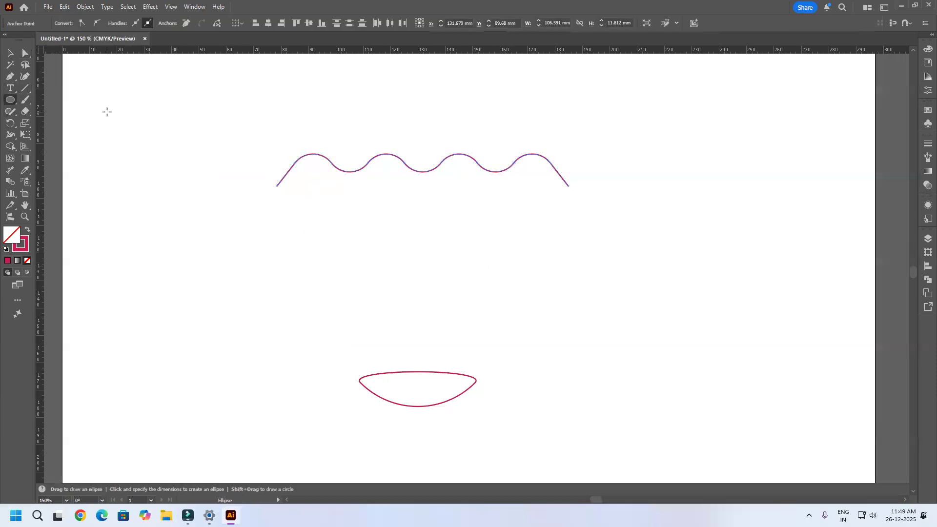
left_click_drag(107, 112, 96, 109)
left_click_drag(368, 90, 528, 250)
left_click_drag(306, 84, 520, 260)
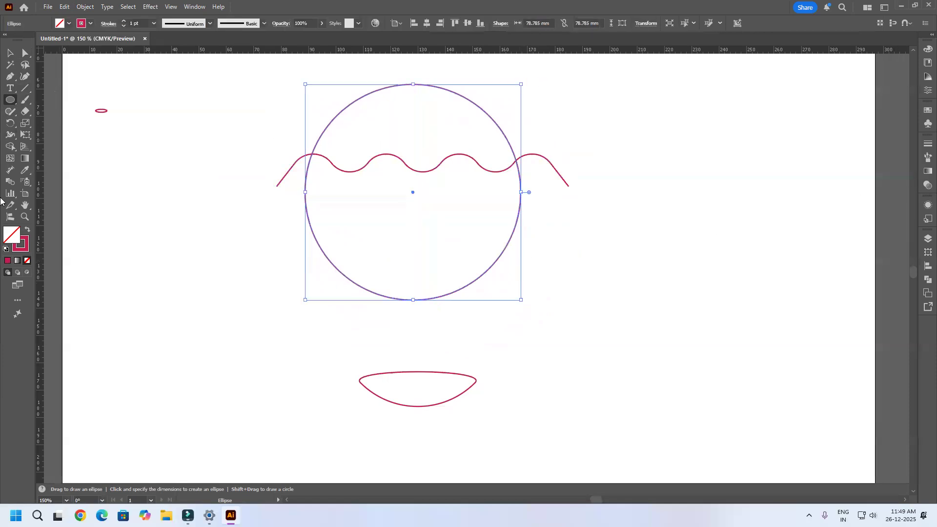
Step: Swap the large circle's fill and stroke and change its fill colour to dark green
left_click(26, 230)
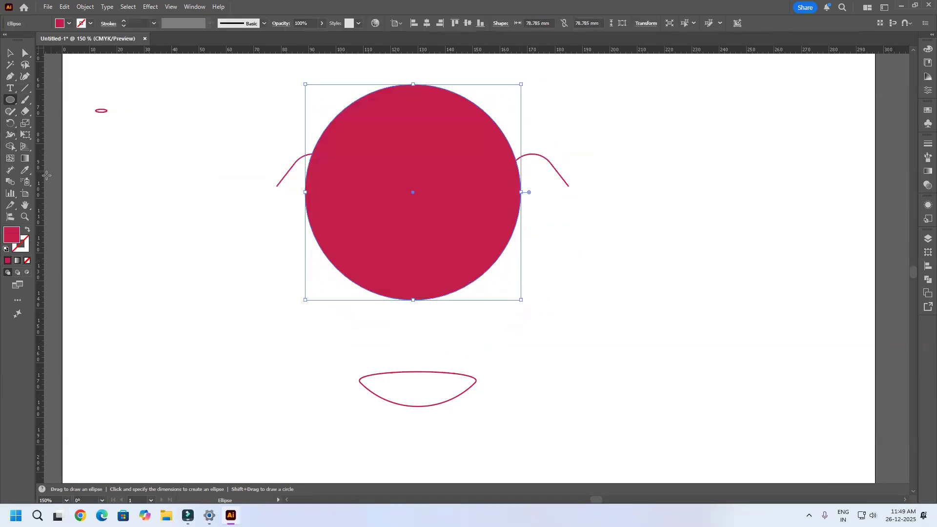
double_click(12, 235)
left_click(758, 178)
left_click(785, 186)
left_click(877, 101)
Step: Send the green circle to the back behind the wavy line and deselect it
key("v")
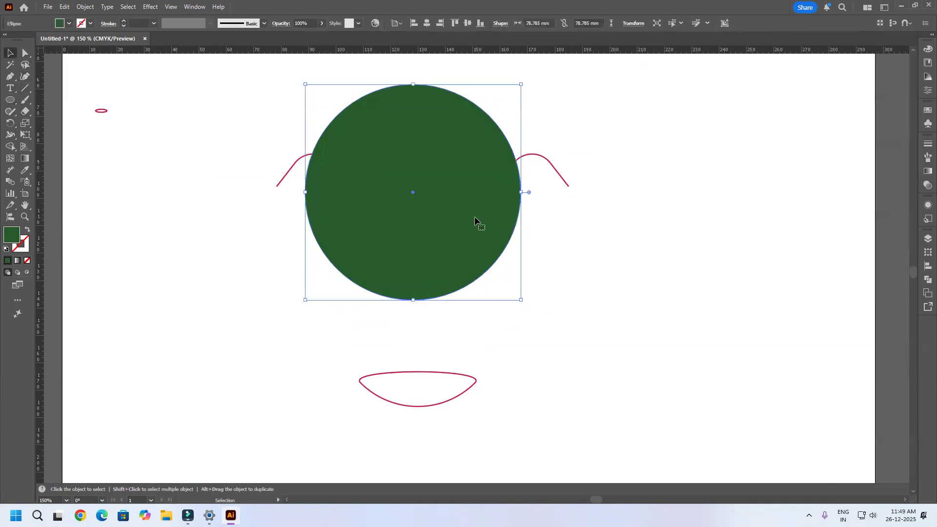
key("ctrl")
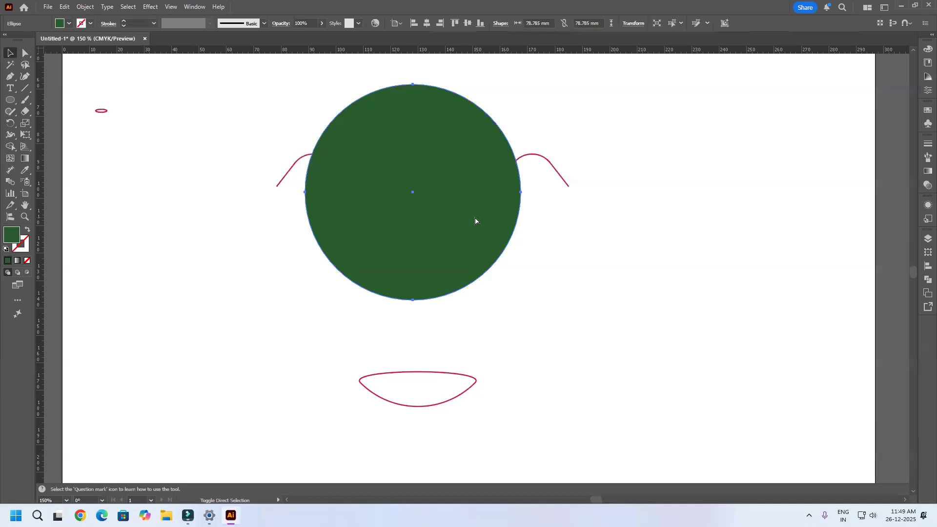
key("ctrl+shift+bracketleft")
left_click(628, 204)
Step: Cut the green circle along the wavy line with Divide Objects Below and move the lower piece straight down to open a gap
left_click(560, 176)
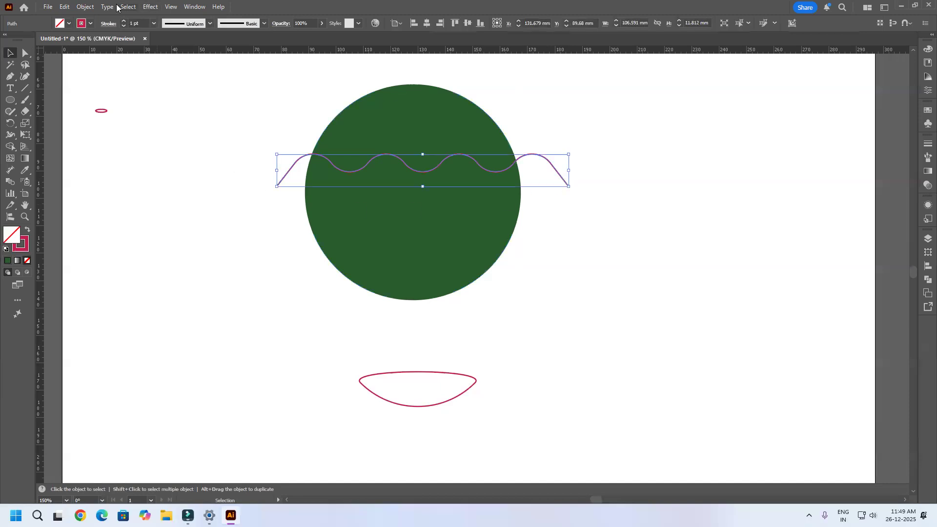
left_click(88, 7)
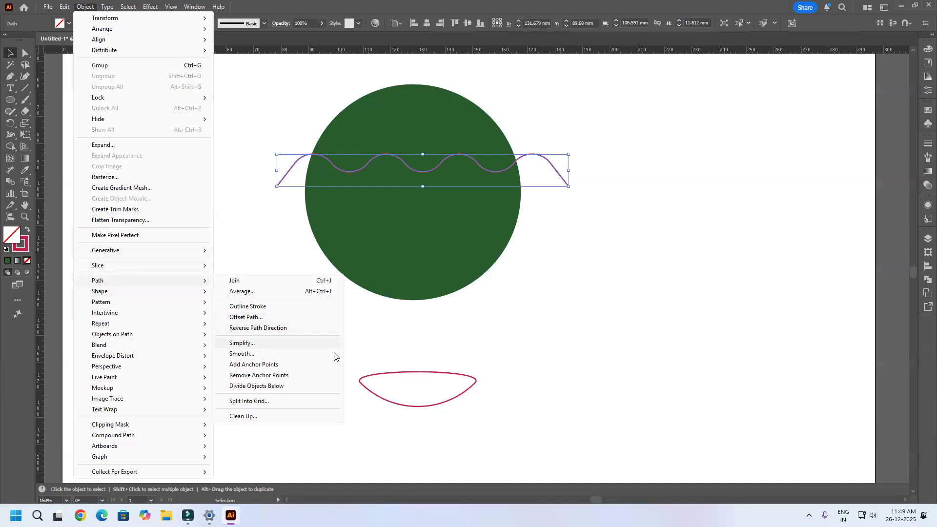
left_click(281, 387)
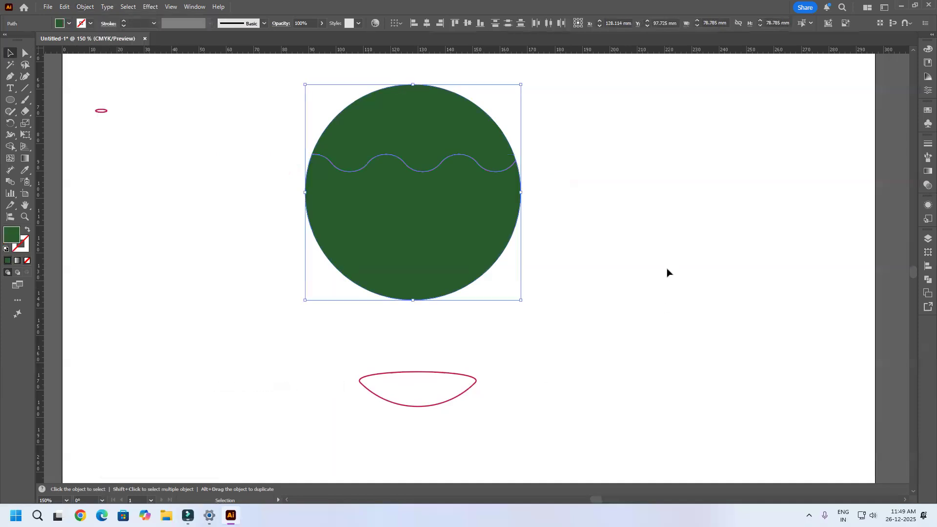
left_click(528, 279)
left_click_drag(446, 242, 446, 259)
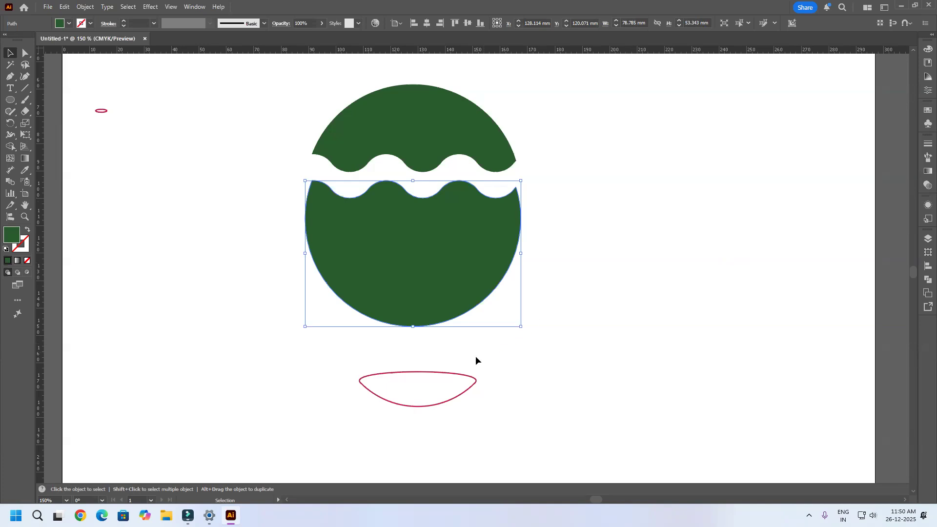
Step: Move the bowl-shaped outline onto the lower green piece, centred horizontally, and apply Divide Objects Below
left_click_drag(450, 375, 443, 264)
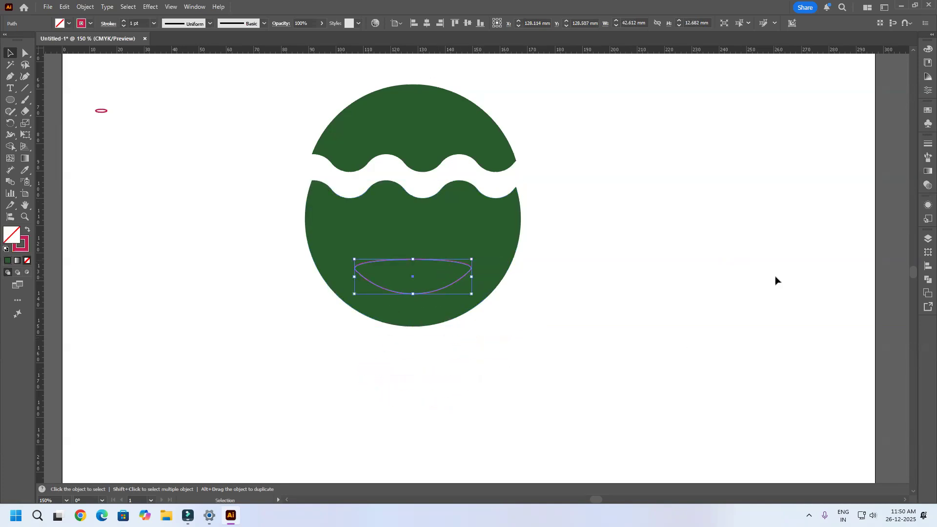
left_click(85, 8)
mouse_move(125, 282)
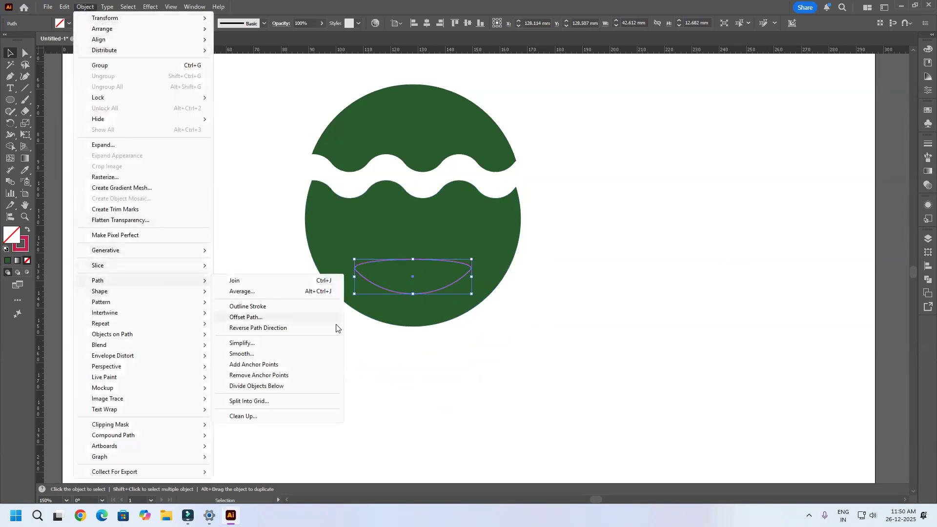
left_click(278, 386)
Step: Pull the divided bowl-shaped piece out of the lower green piece and delete it
left_click(561, 356)
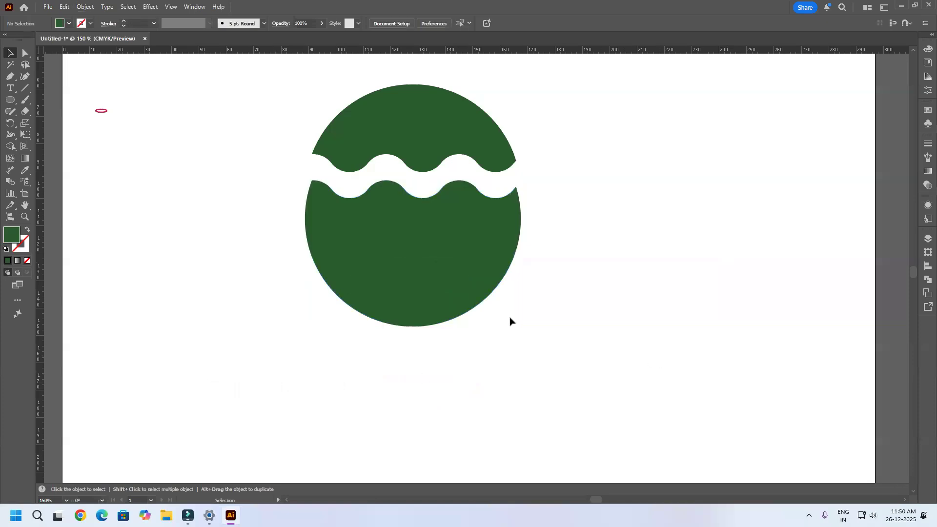
left_click_drag(411, 286, 640, 275)
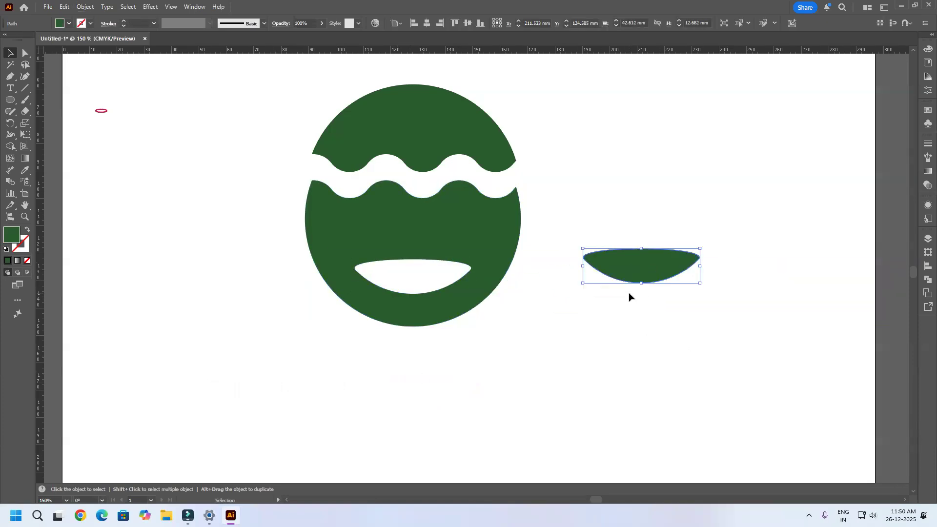
key("Delete")
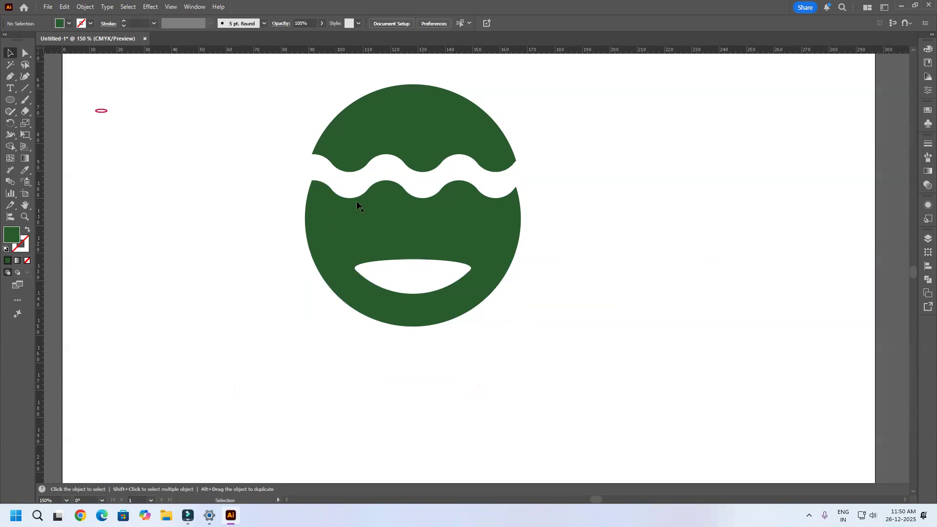
Step: Try moving the lower green piece with the mouth hole away from the upper piece and undo the move
left_click_drag(442, 247, 675, 214)
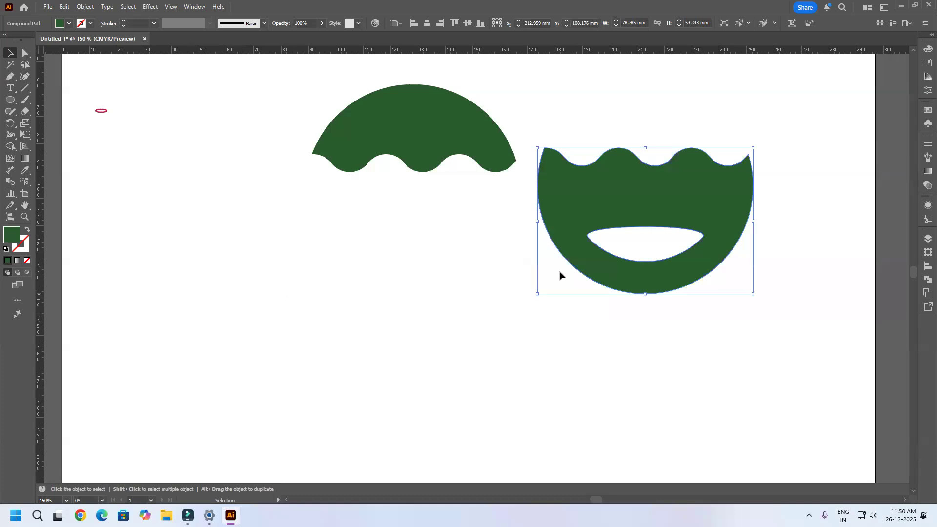
key("ctrl+z")
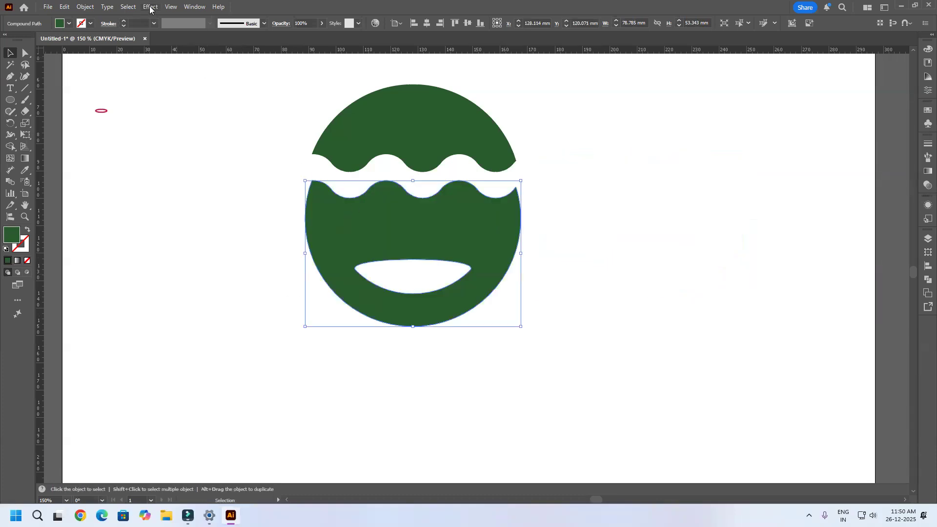
Step: Try Split Into Grid on the lower green piece with 6 rows and 4 columns in preview, and cancel it
left_click(85, 7)
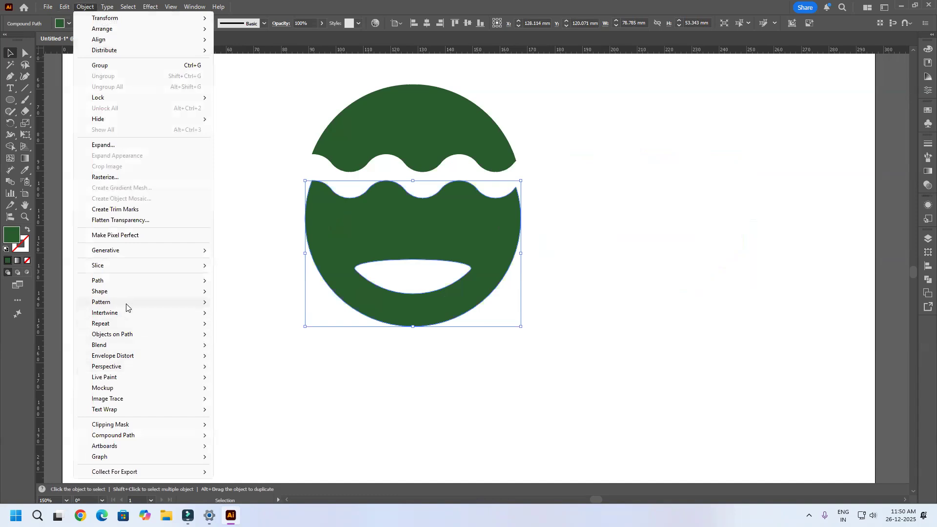
mouse_move(124, 281)
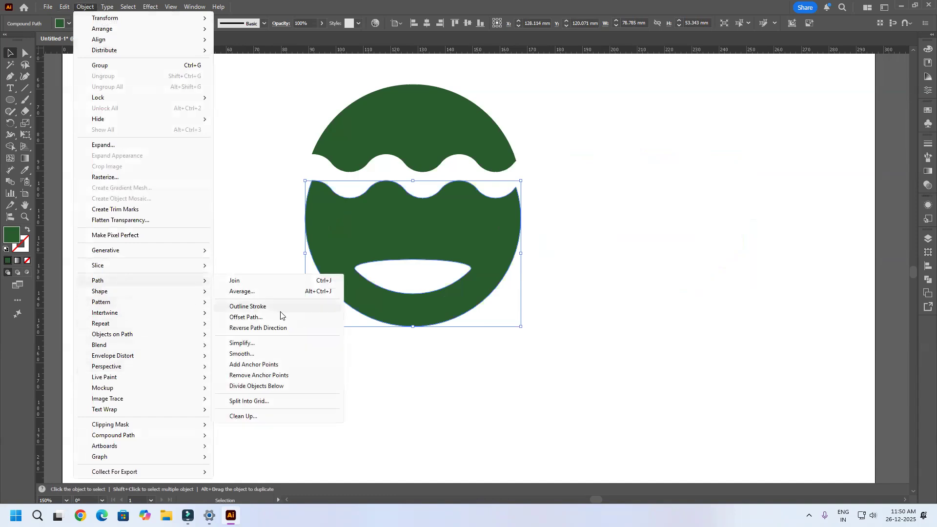
left_click(269, 402)
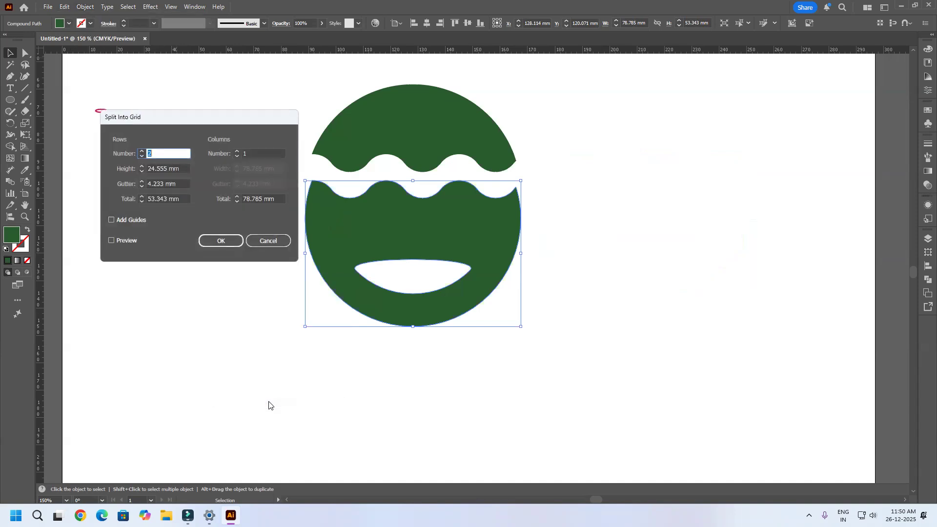
left_click(112, 241)
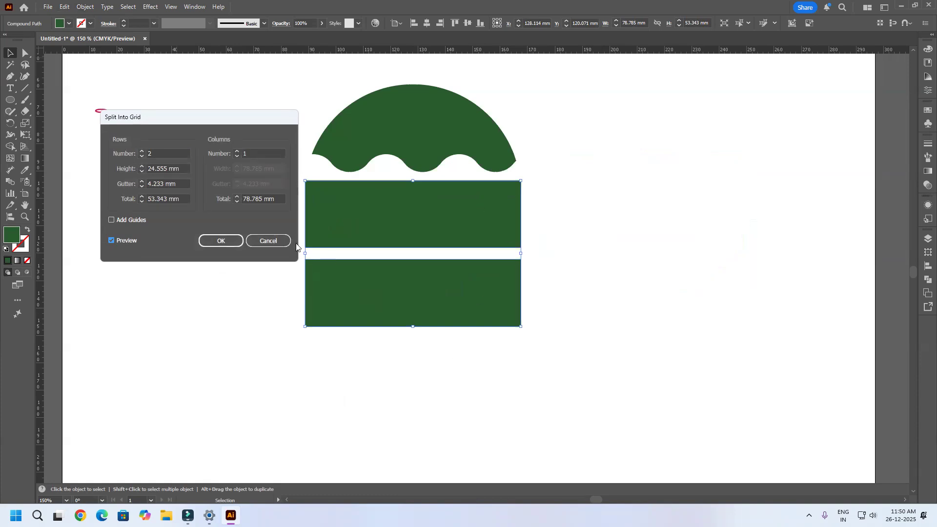
left_click(142, 151)
left_click(142, 151)
left_click(143, 151)
left_click(142, 151)
left_click(237, 151)
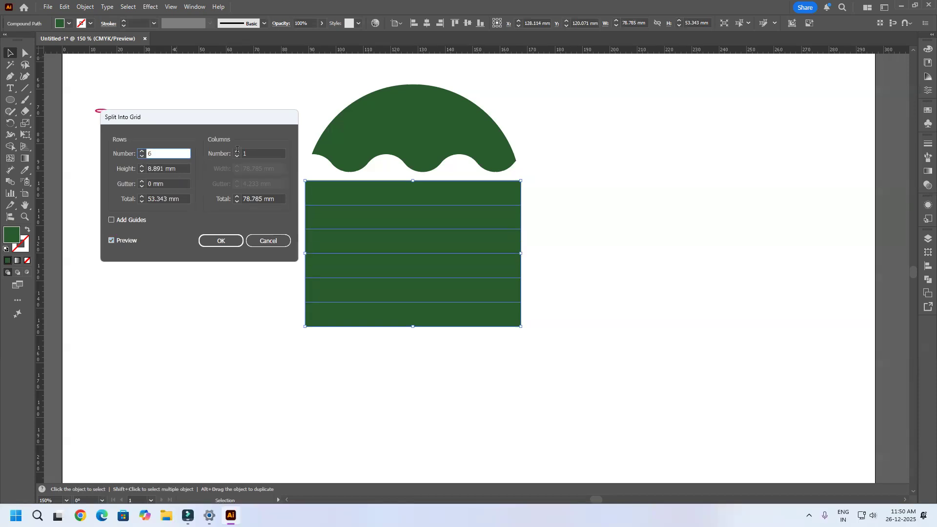
left_click(237, 151)
left_click(237, 151)
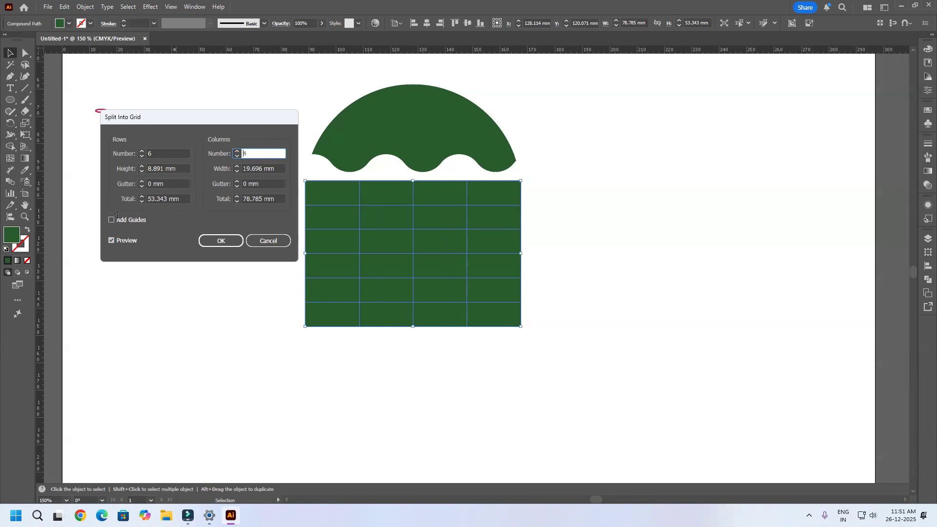
left_click(268, 241)
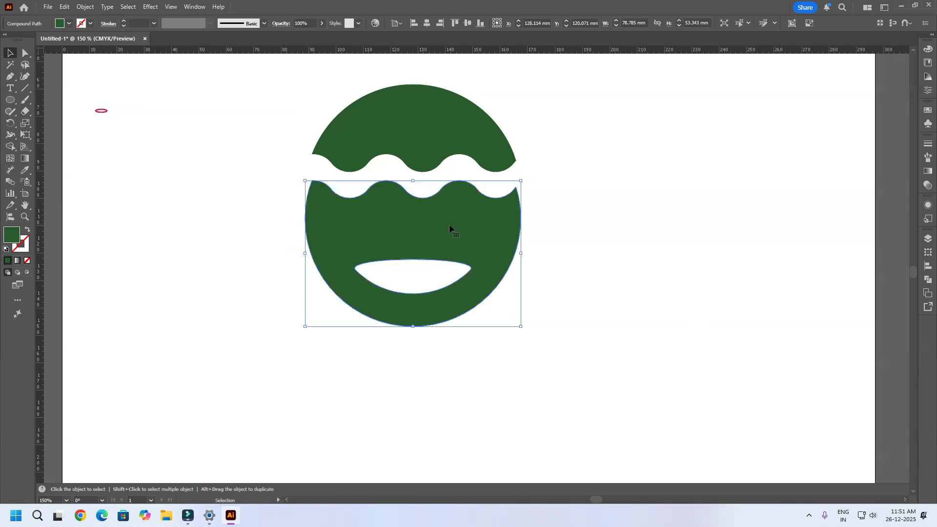
Step: Select all the artwork in the document and delete it
scroll(441, 289, "down", 5)
key("ctrl+a")
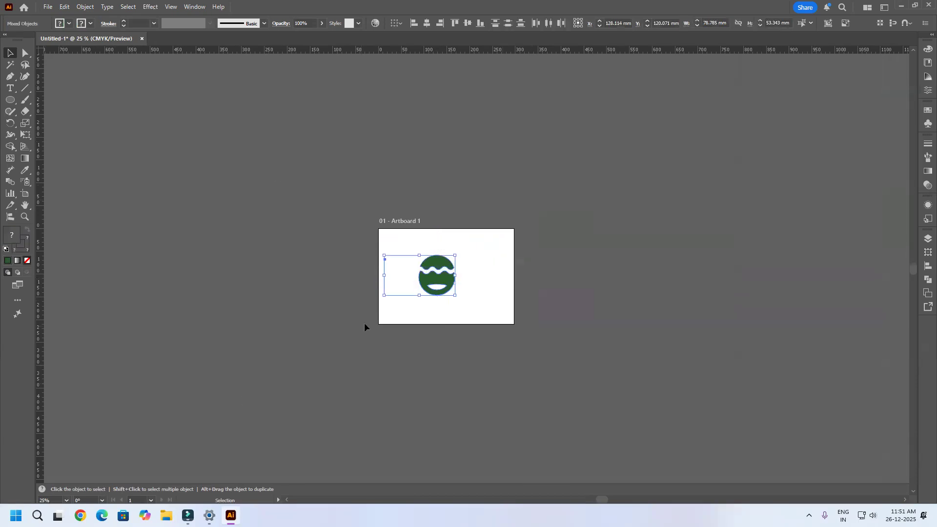
key("Delete")
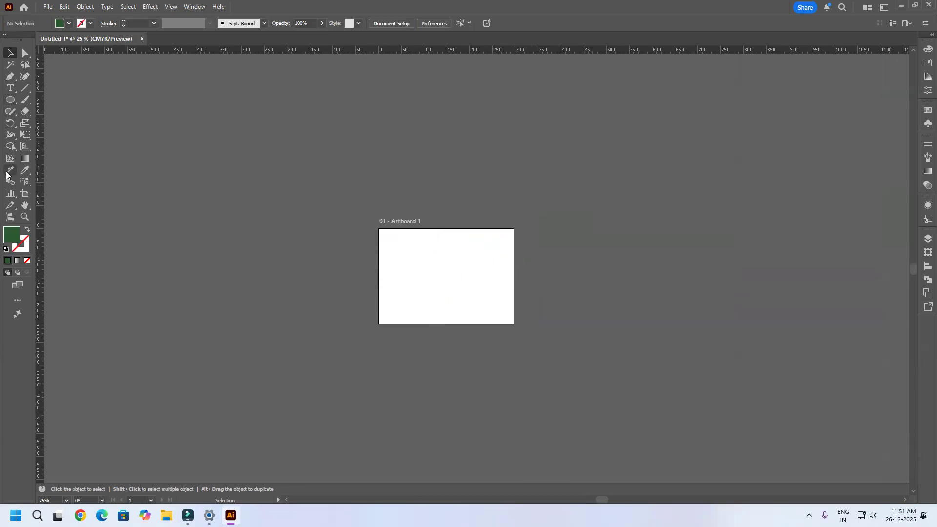
Step: Draw a green rectangle covering the whole artboard, 297 mm wide and 210 mm high
left_click_drag(11, 100, 73, 101)
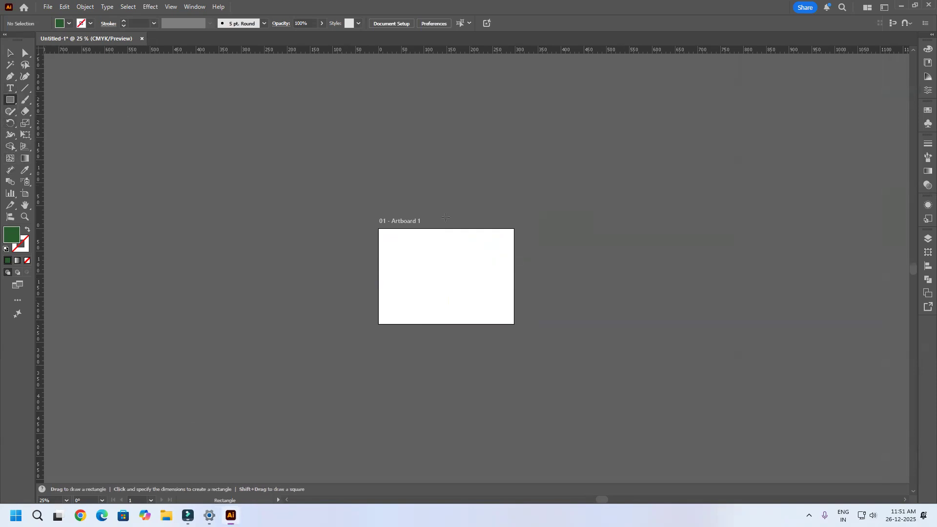
scroll(421, 258, "up", 1)
key("ctrl+0")
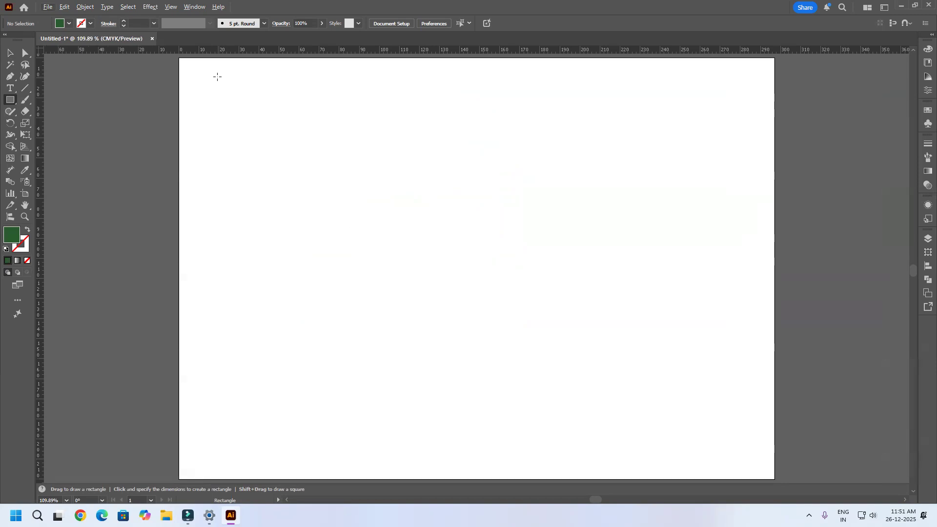
key("ctrl+1")
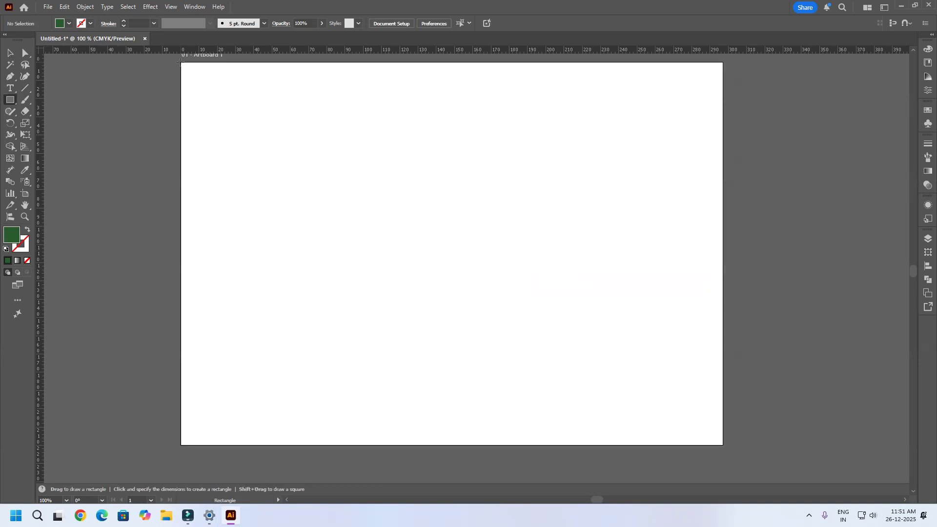
left_click_drag(181, 62, 723, 444)
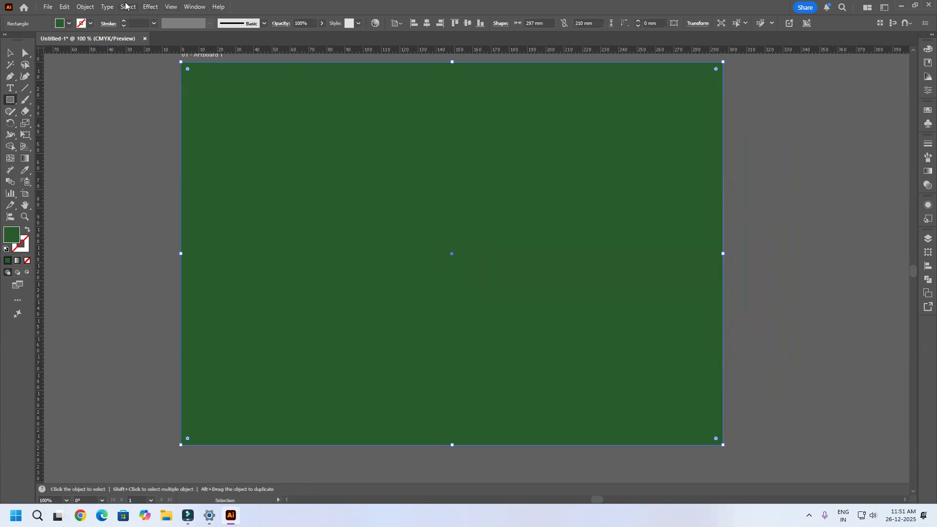
Step: Start Split Into Grid on the artboard-sized rectangle and set 3 columns with the preview turned on
left_click(85, 7)
mouse_move(126, 282)
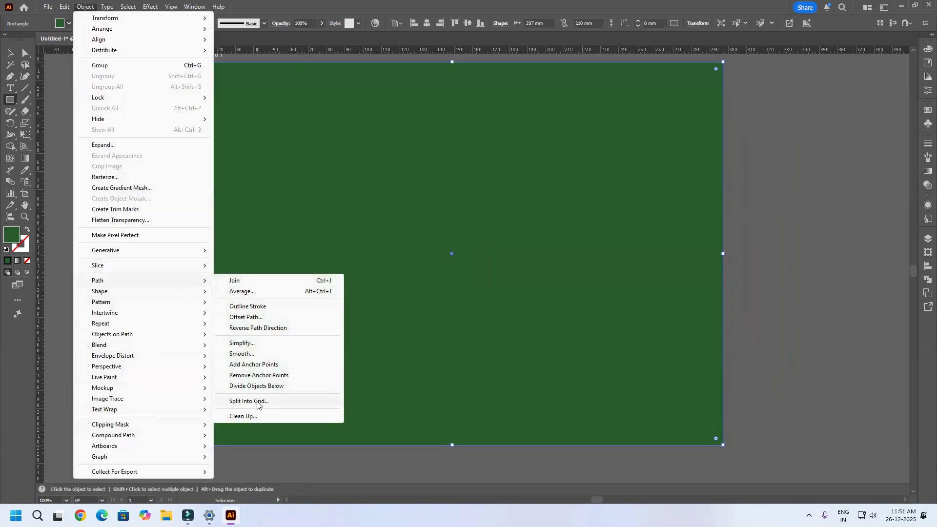
left_click(256, 401)
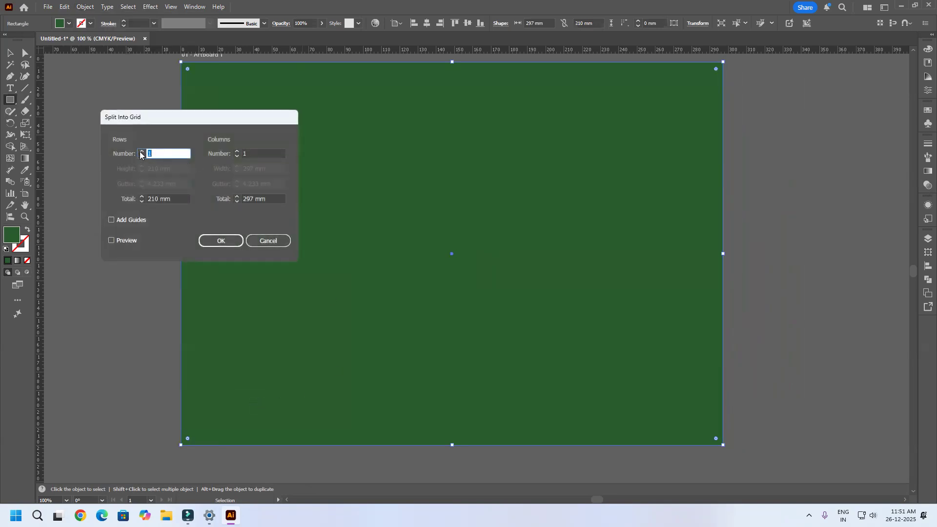
left_click(236, 151)
left_click(236, 150)
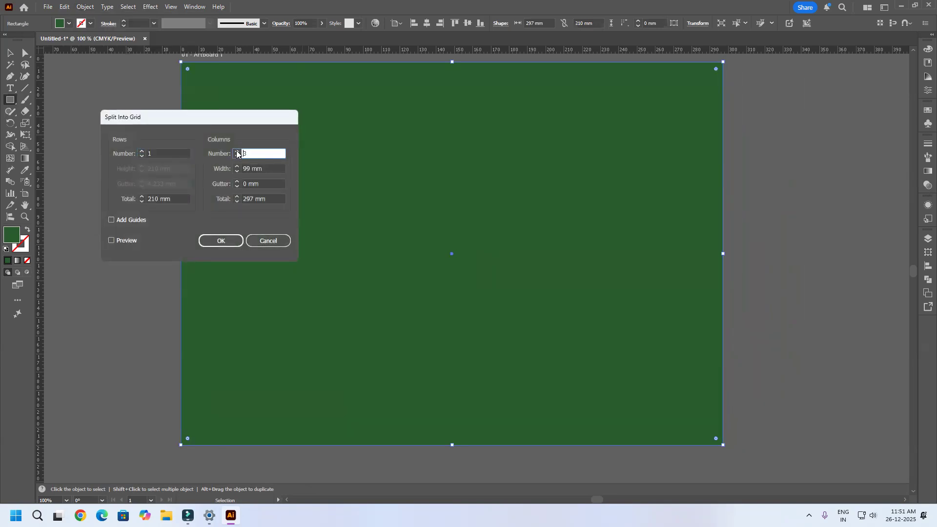
left_click(124, 242)
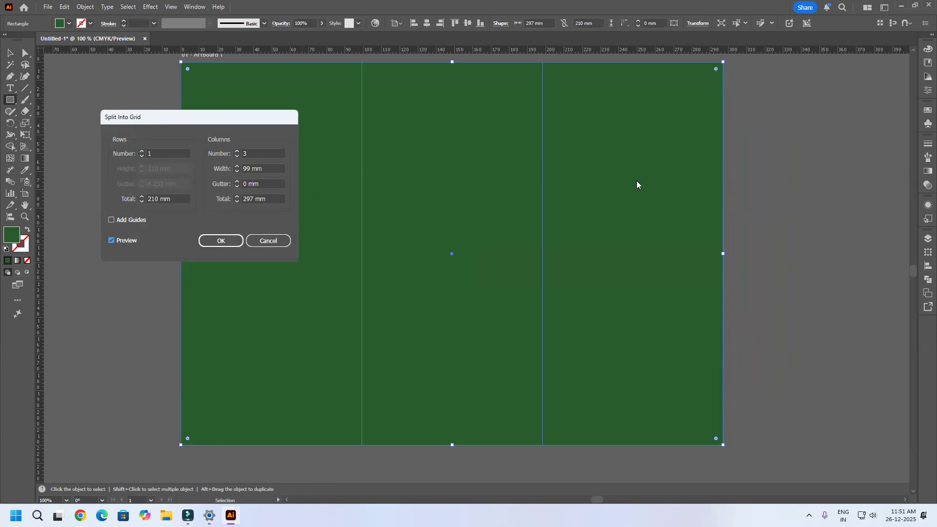
Step: Adjust the column spacing of the grid split to a 2 mm gutter
left_click(236, 167)
left_click(234, 171)
left_click(234, 171)
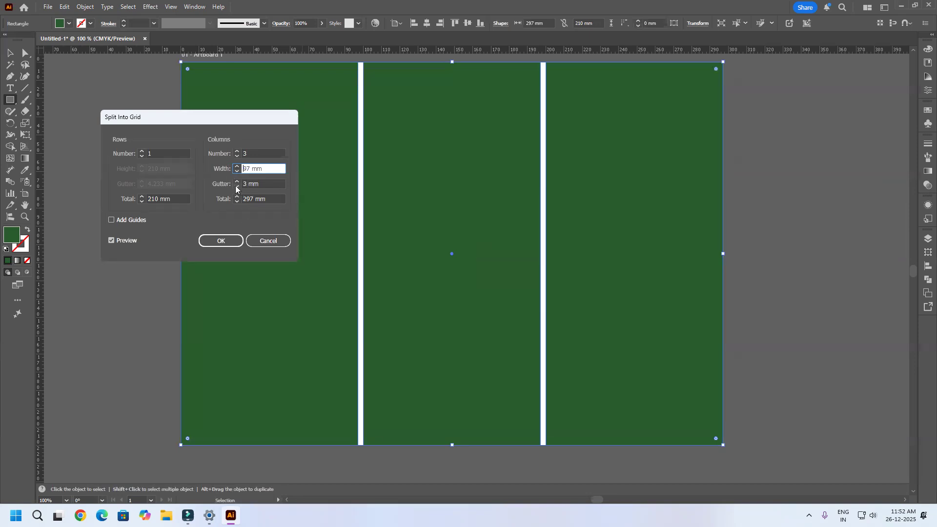
left_click(236, 186)
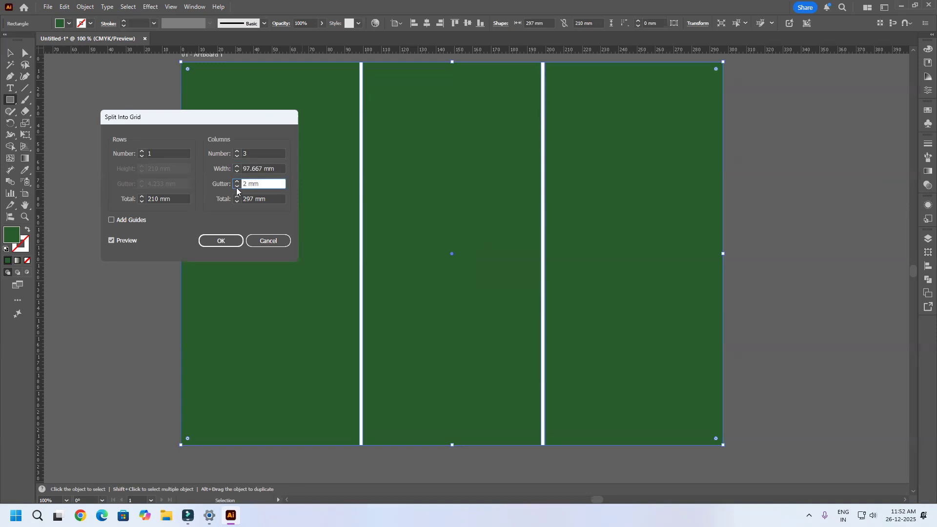
left_click(237, 181)
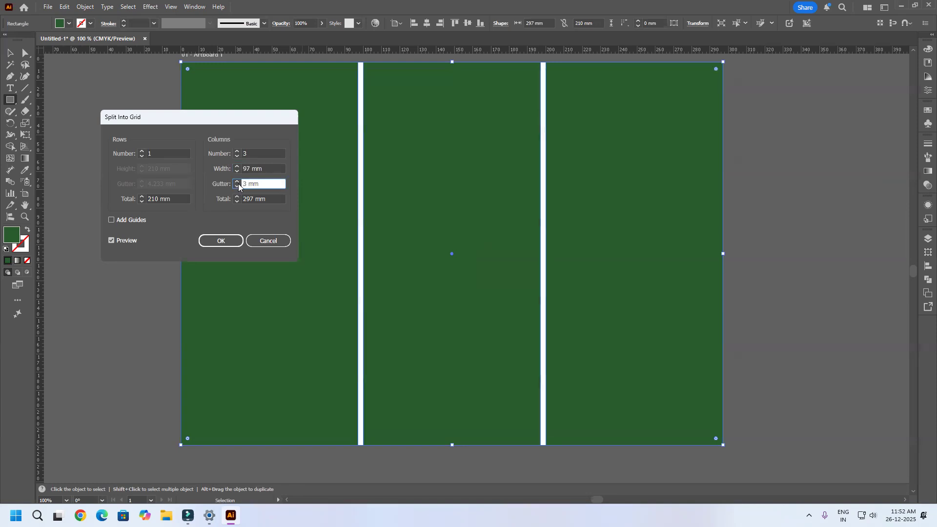
left_click(237, 186)
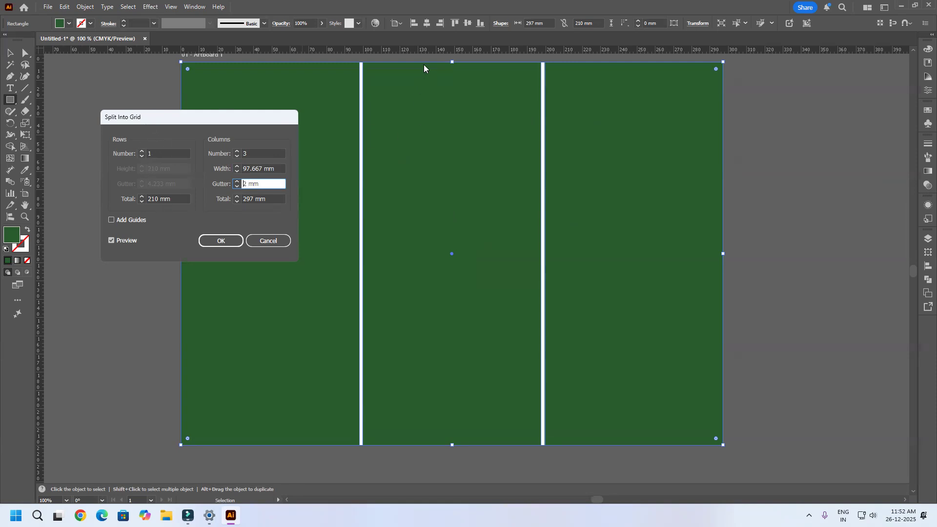
Step: Try 3 rows with a 2 mm row gutter in the grid preview and return the row count to 1
left_click(144, 153)
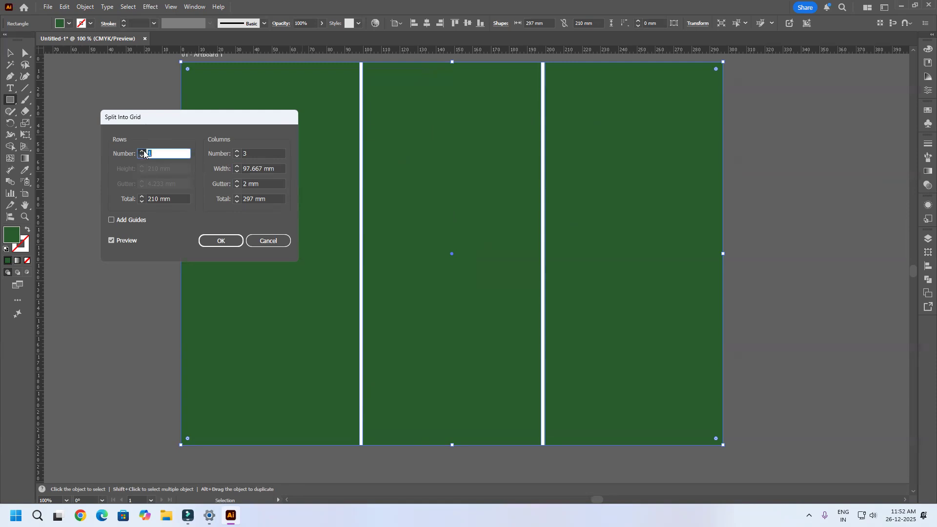
left_click(142, 152)
left_click(142, 151)
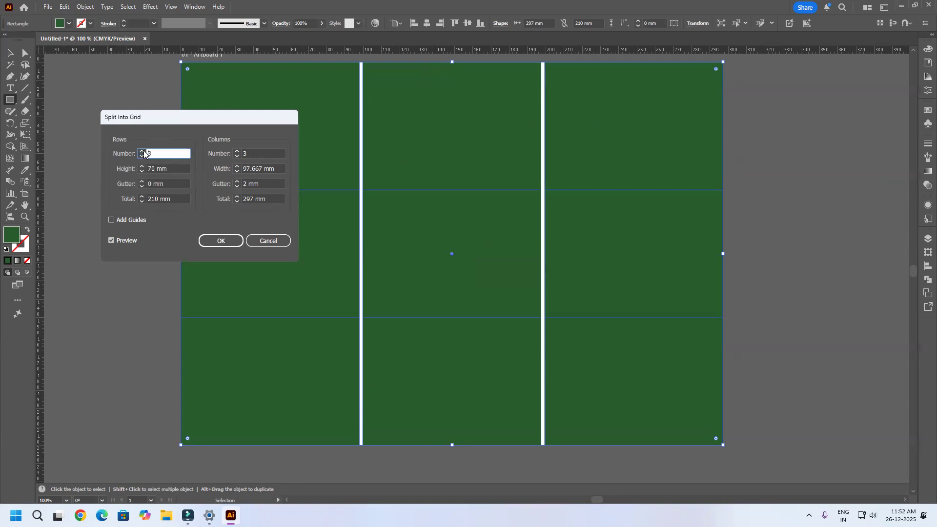
left_click(142, 181)
left_click(142, 181)
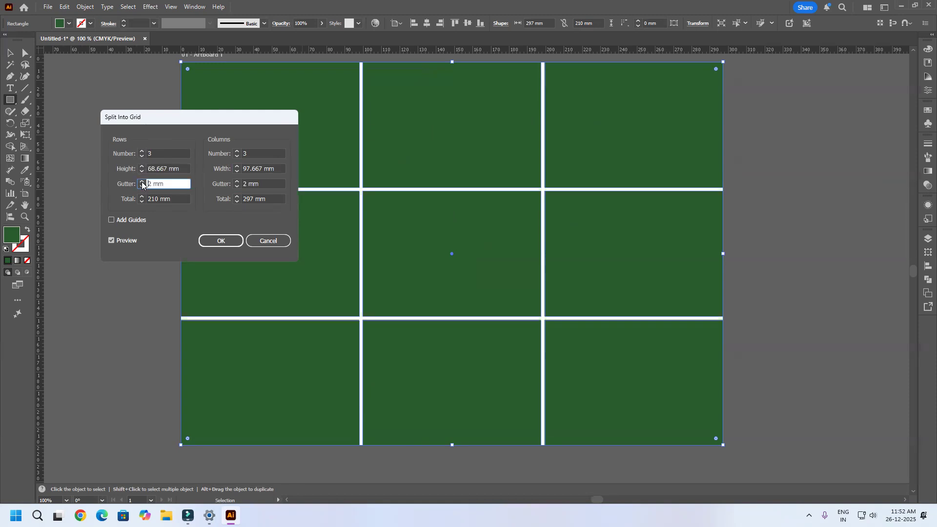
left_click(142, 156)
left_click(142, 157)
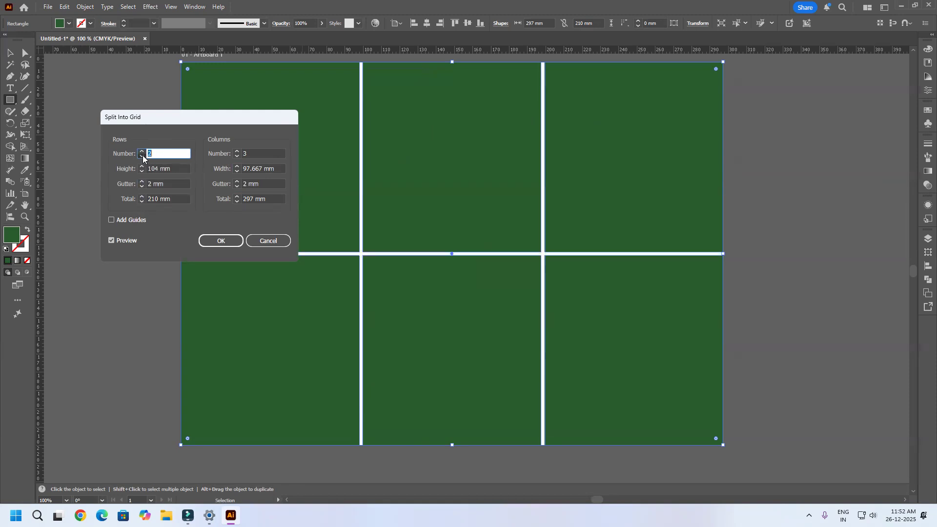
Step: Apply the three-column grid split to the rectangle and deselect the resulting columns
left_click(215, 242)
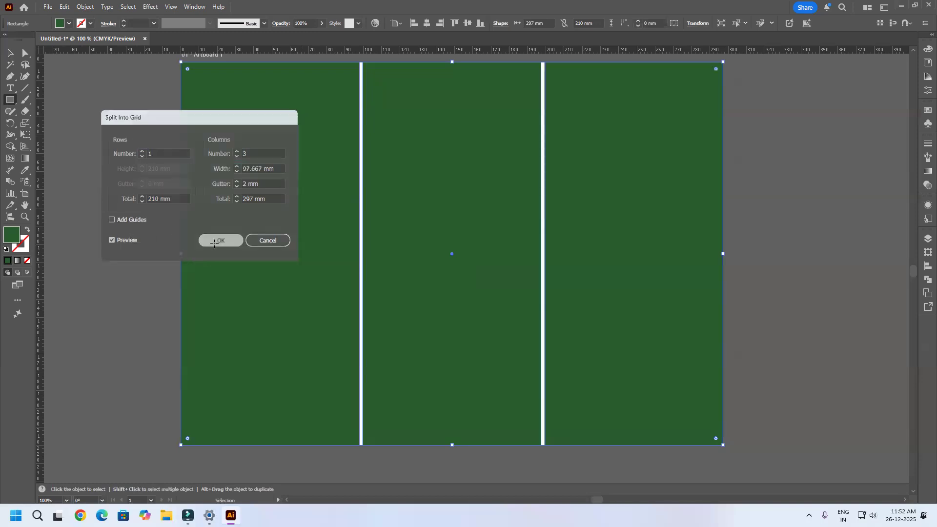
left_click(683, 279)
left_click(605, 208)
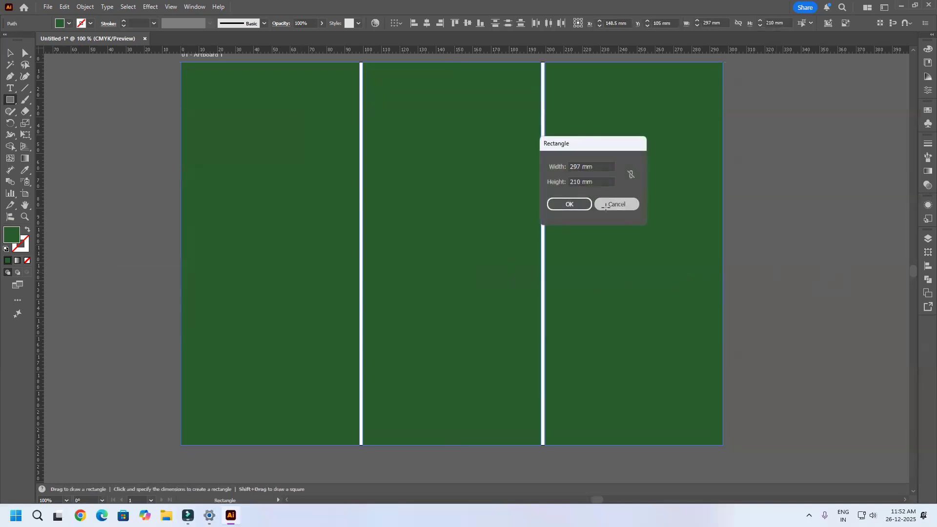
left_click(9, 53)
left_click(115, 117)
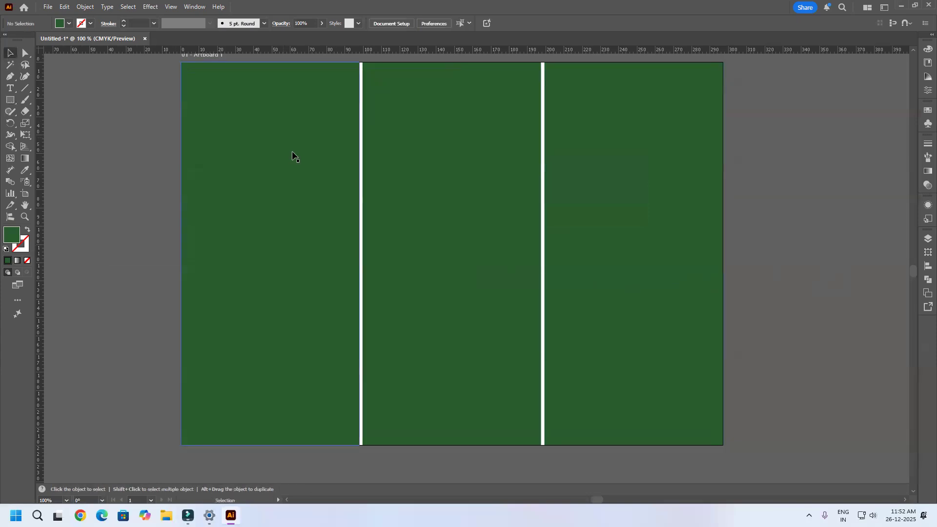
Step: Try moving the three green columns apart individually and undo the moves
scroll(293, 155, "down", 2)
left_click_drag(290, 212, 129, 227)
left_click_drag(456, 255, 371, 274)
left_click_drag(606, 247, 654, 247)
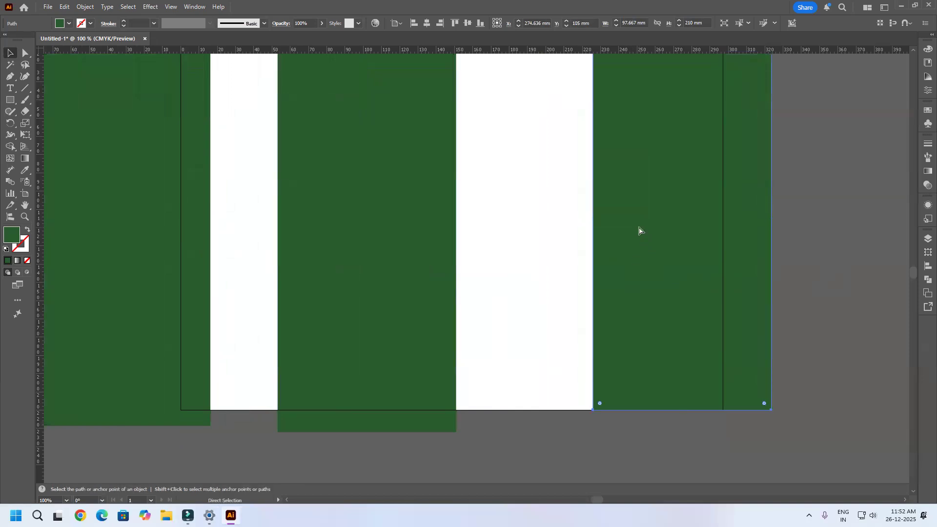
key("ctrl+z")
key("ctrl+z")
key("ctrl+z")
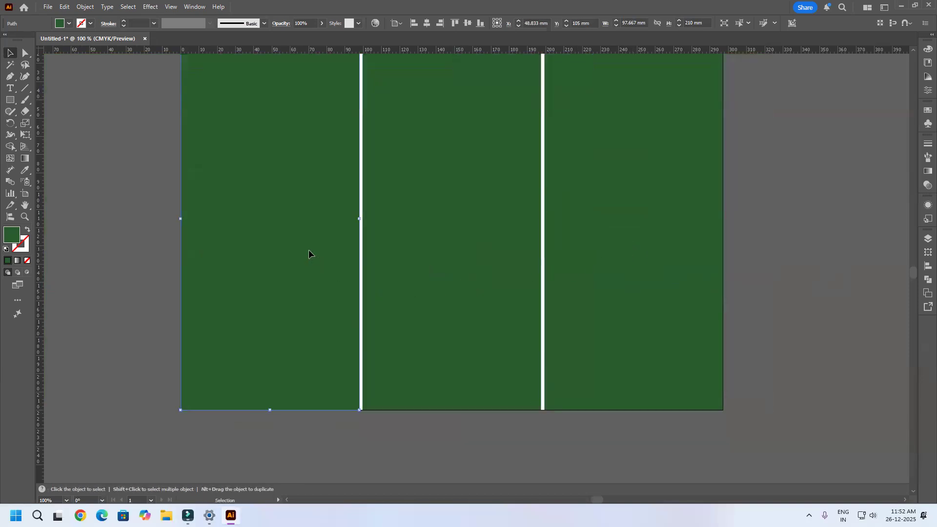
Step: Change the fill of the left column to the bright green #3da805
double_click(12, 238)
left_click_drag(761, 155, 765, 141)
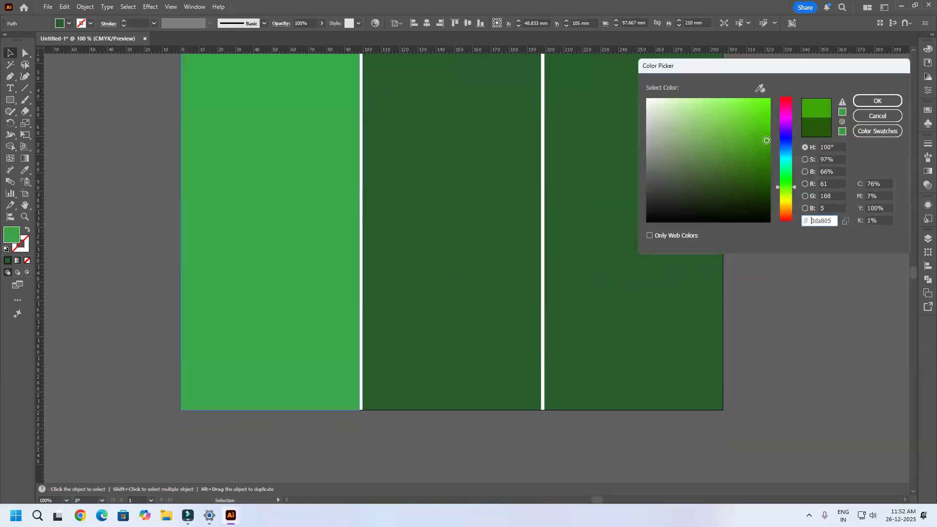
left_click(878, 101)
Step: Change the fill of the middle column to the medium green #1a821a and deselect it
left_click(454, 237)
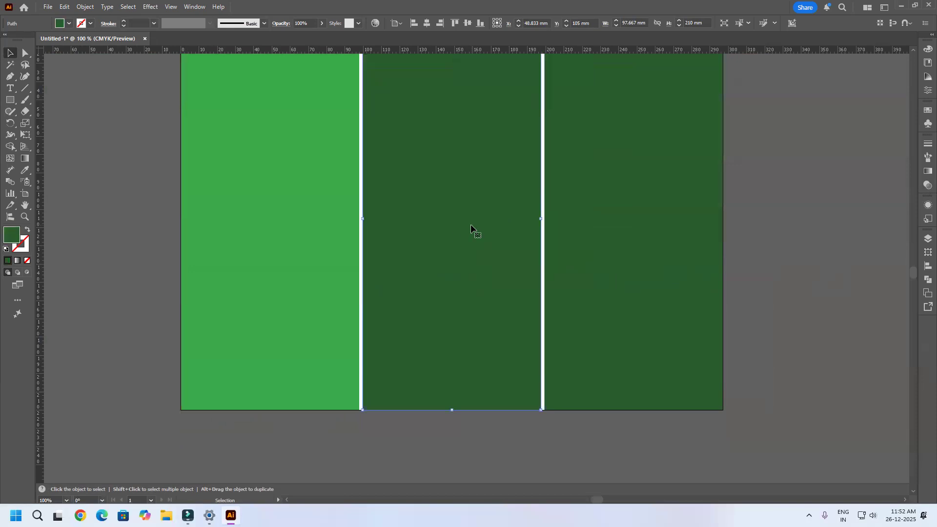
double_click(15, 237)
left_click_drag(726, 175, 745, 157)
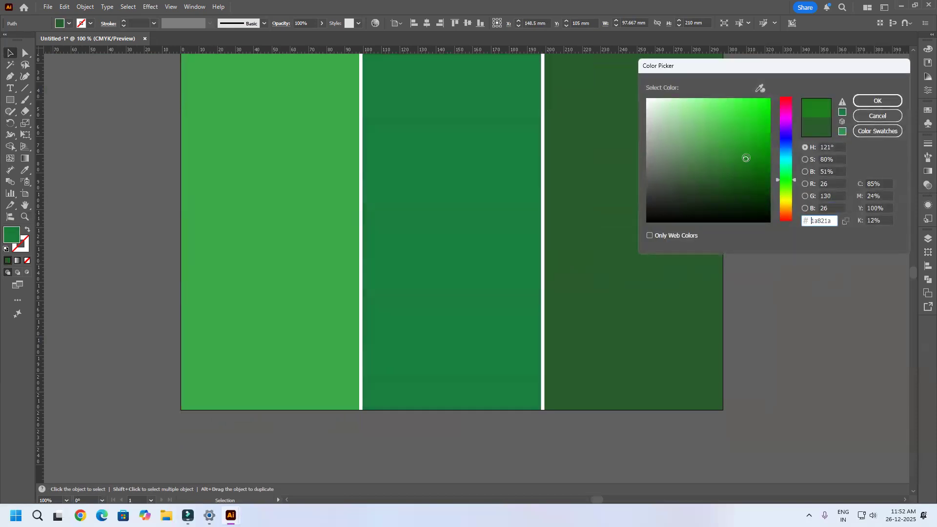
left_click(877, 102)
key("ctrl+minus")
key("ctrl+minus")
key("ctrl+minus")
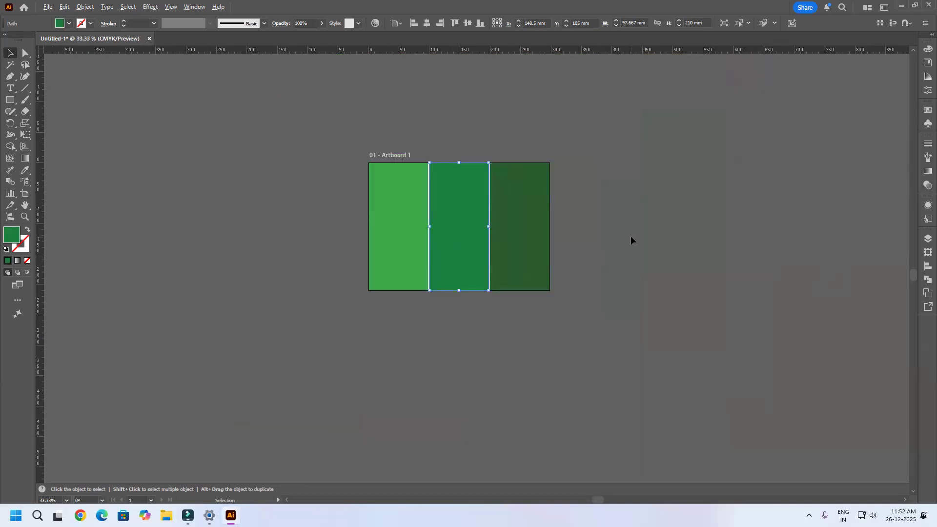
left_click(496, 309)
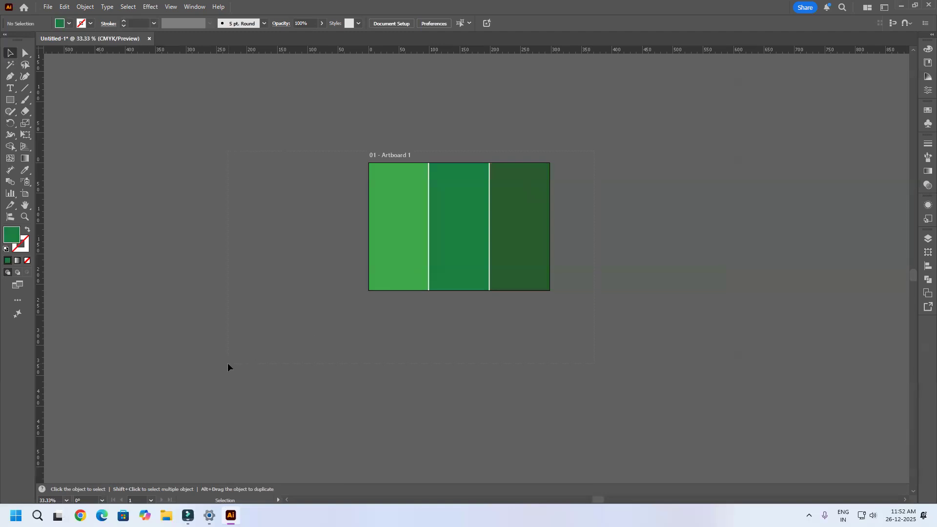
Step: Select the three green columns and delete them from the artboard
left_click(477, 262)
key("ctrl+plus")
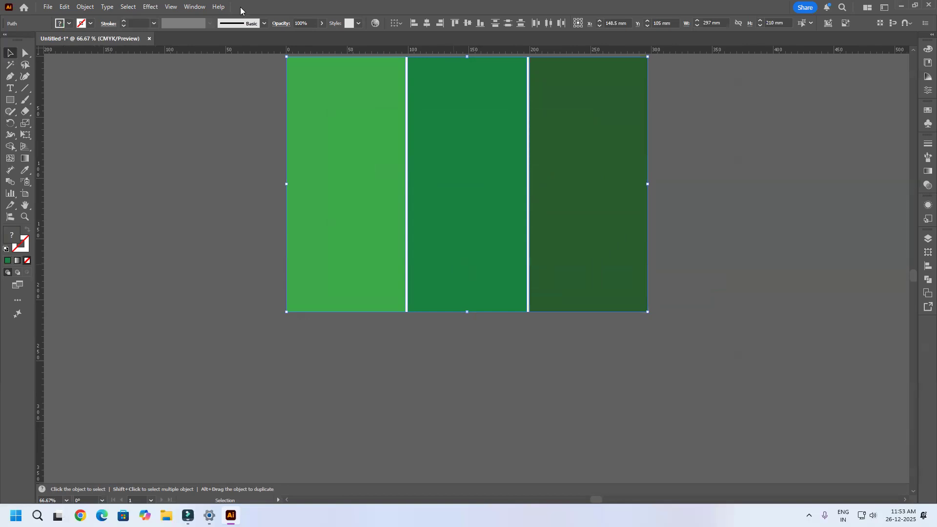
scroll(527, 230, "down", 1)
scroll(530, 237, "down", 1)
key("space")
left_click_drag(646, 120, 661, 170)
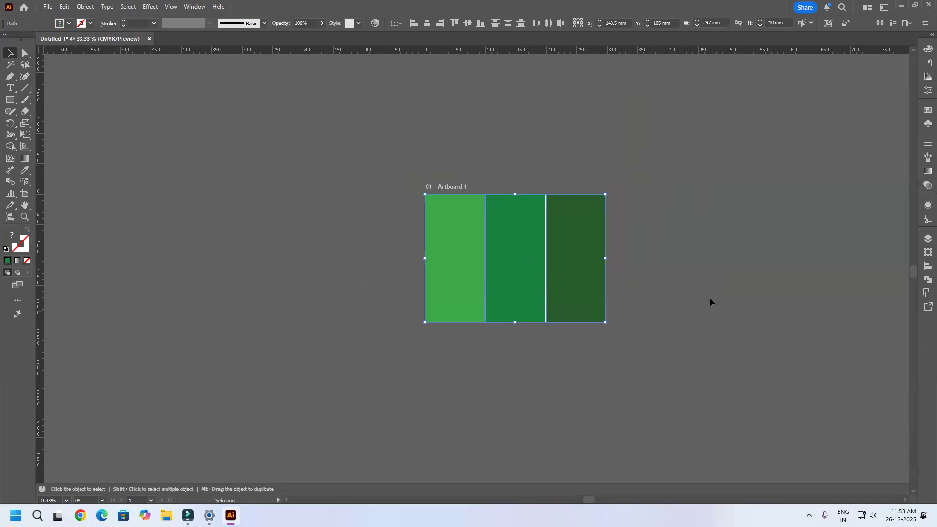
scroll(718, 318, "up", 2)
key("Delete")
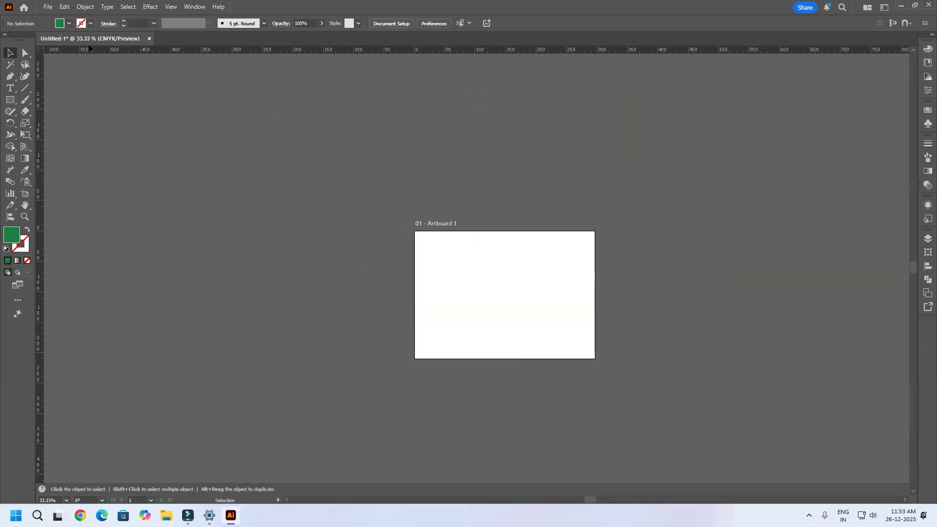
Step: Examine the deletion options offered by the Clean Up command and dismiss them without applying
left_click(85, 7)
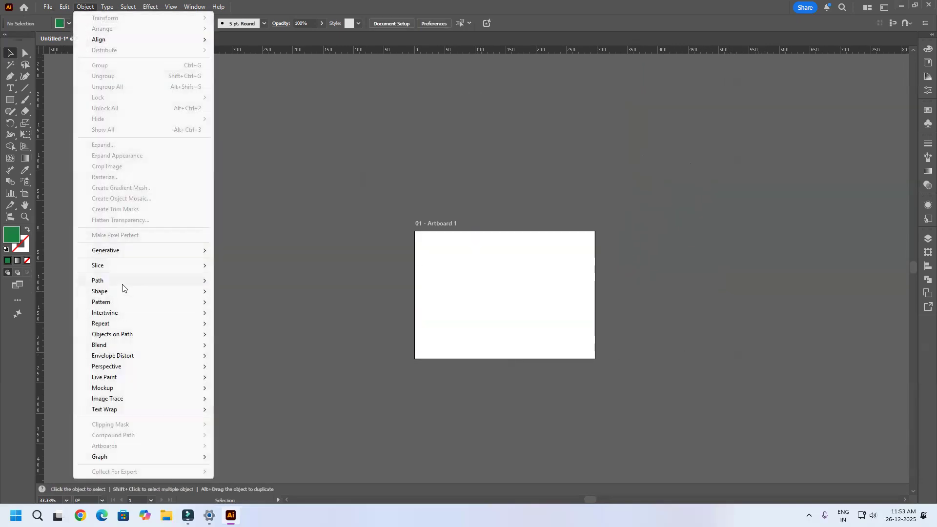
mouse_move(122, 285)
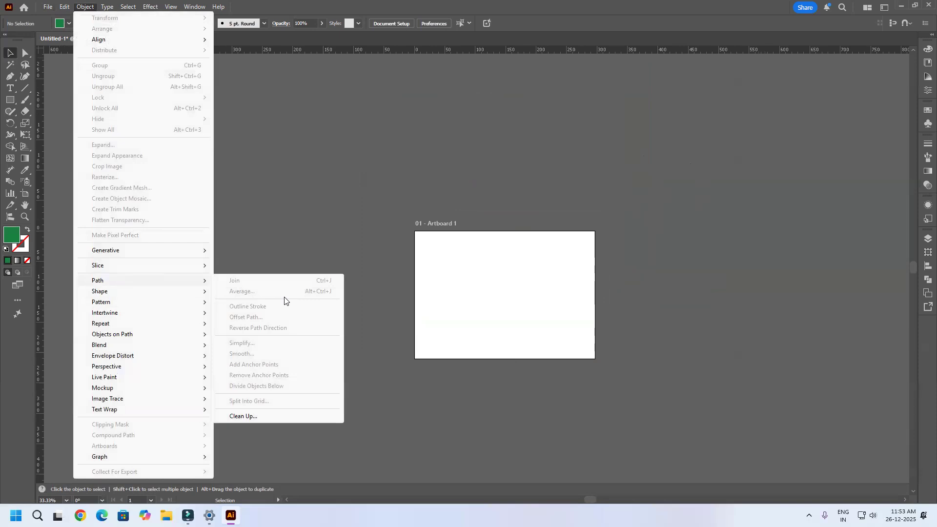
left_click(271, 416)
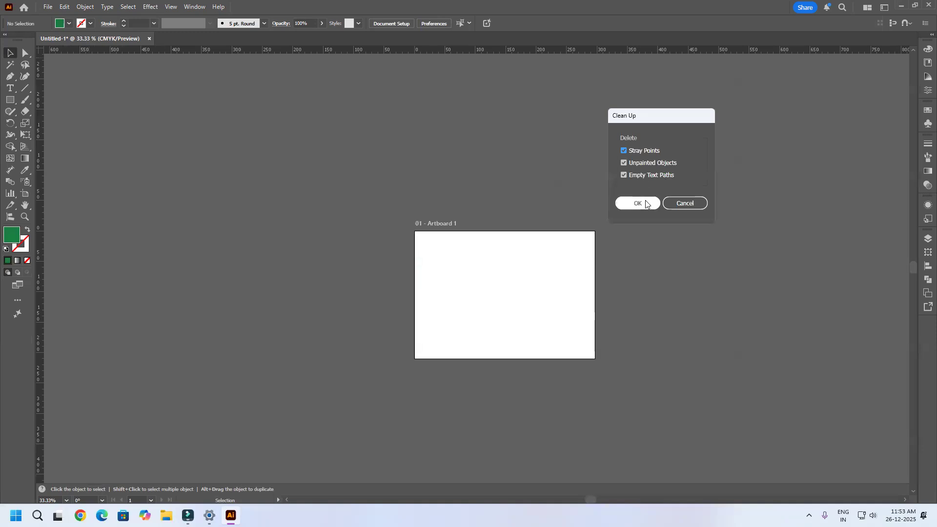
left_click(692, 203)
Step: Place four separate stray anchor points around the middle of the artboard with the Pen tool
key("ctrl+1")
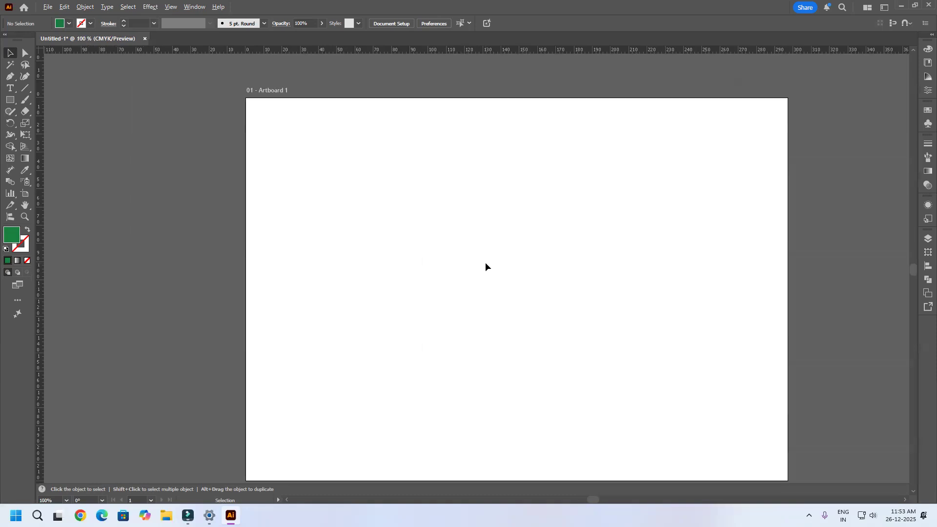
left_click(10, 76)
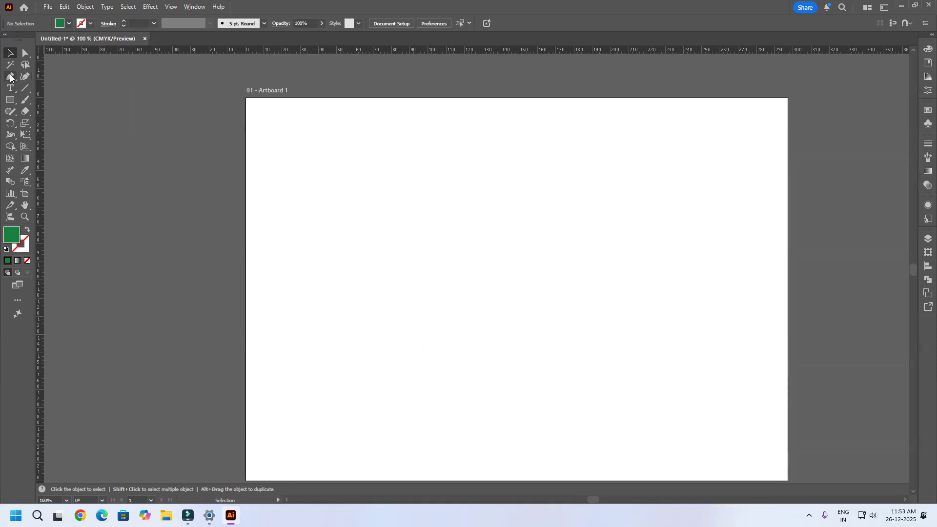
left_click(400, 218)
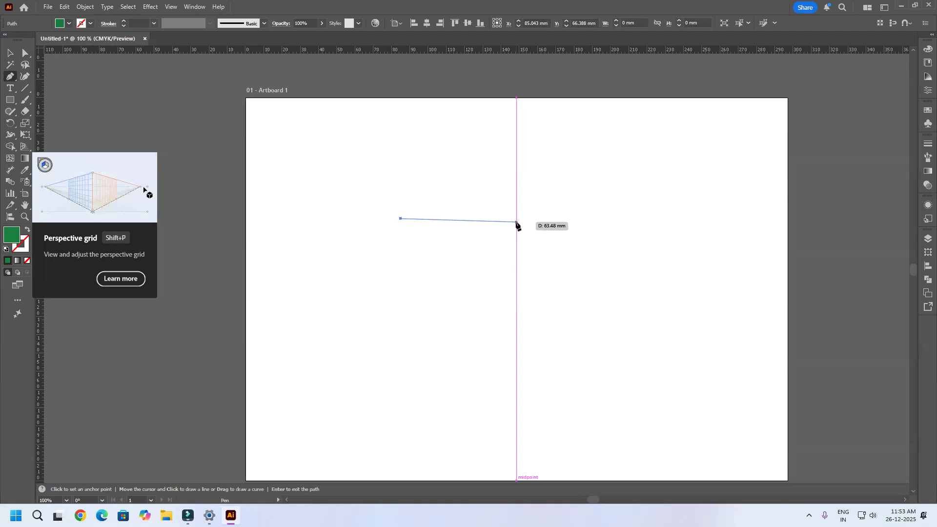
left_click(534, 244)
key("Escape")
left_click(649, 348)
key("Escape")
left_click(542, 333)
key("Escape")
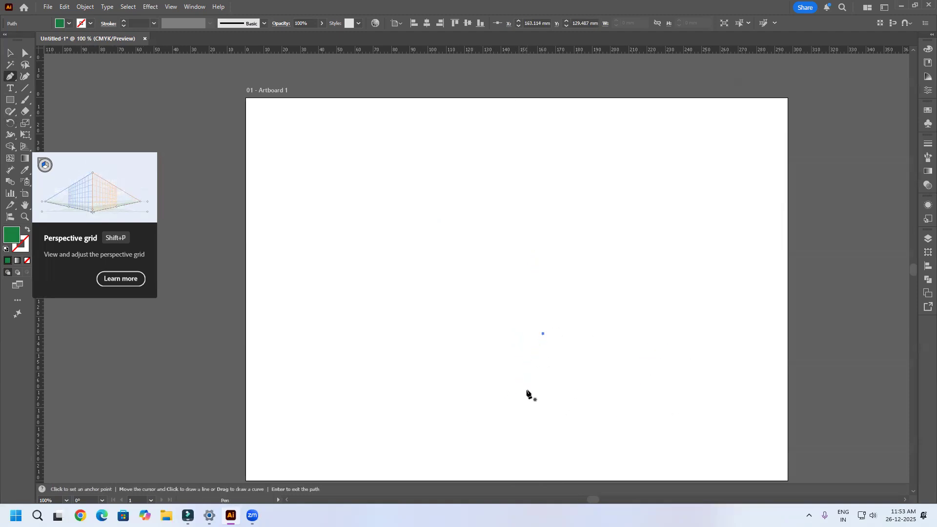
Step: Select all the stray anchor points to reveal their positions, and deselect them
left_click(8, 54)
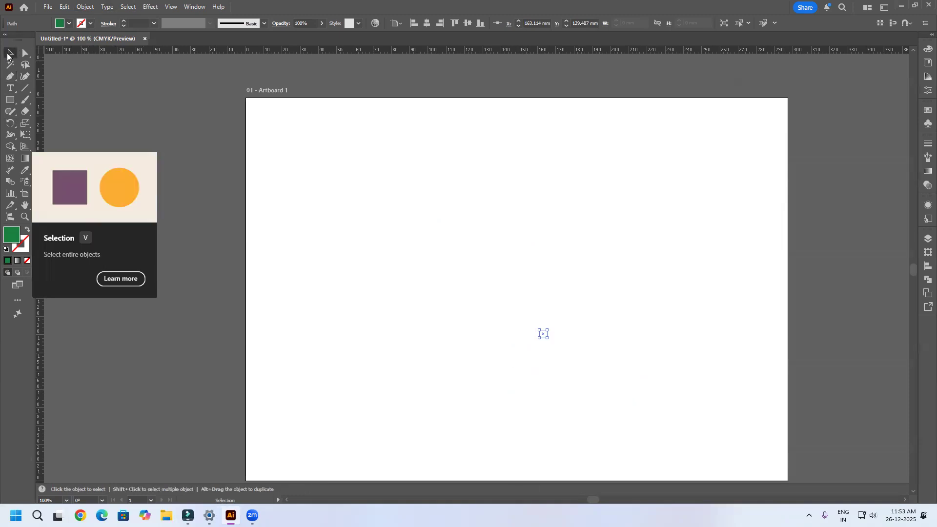
left_click(347, 298)
left_click_drag(156, 126, 756, 466)
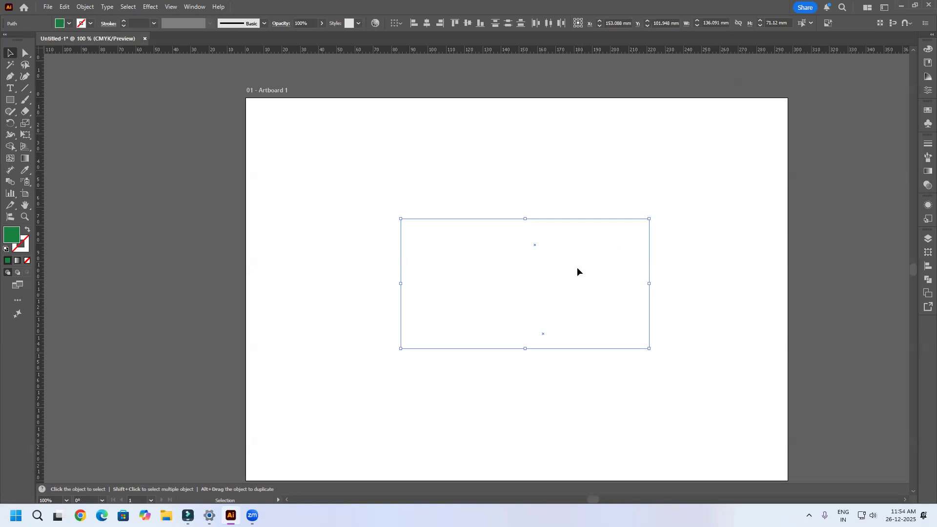
left_click(671, 200)
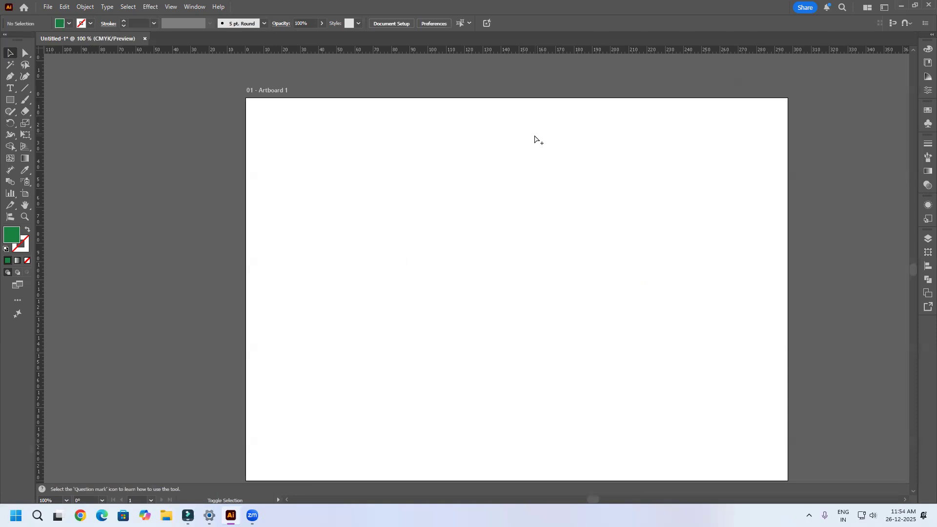
Step: Run Clean Up with only Stray Points enabled and check the artboard for remaining points
left_click(84, 7)
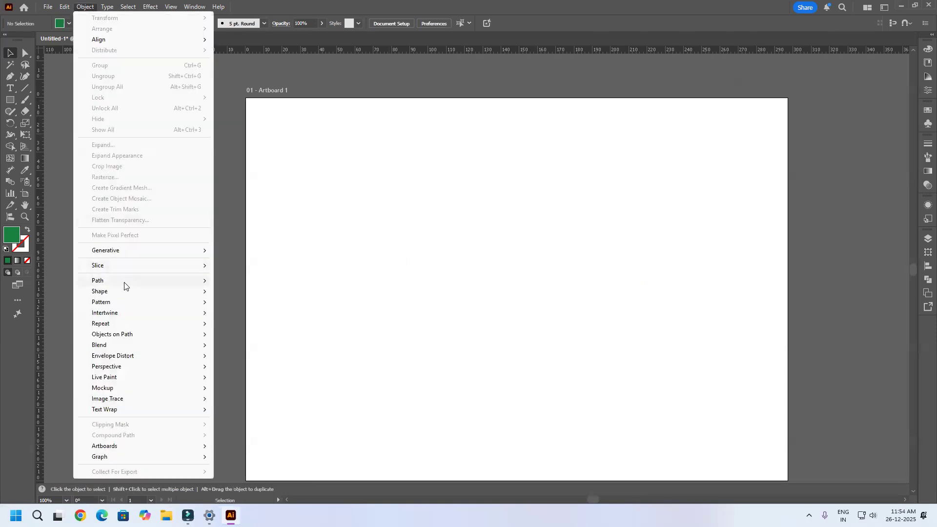
mouse_move(127, 283)
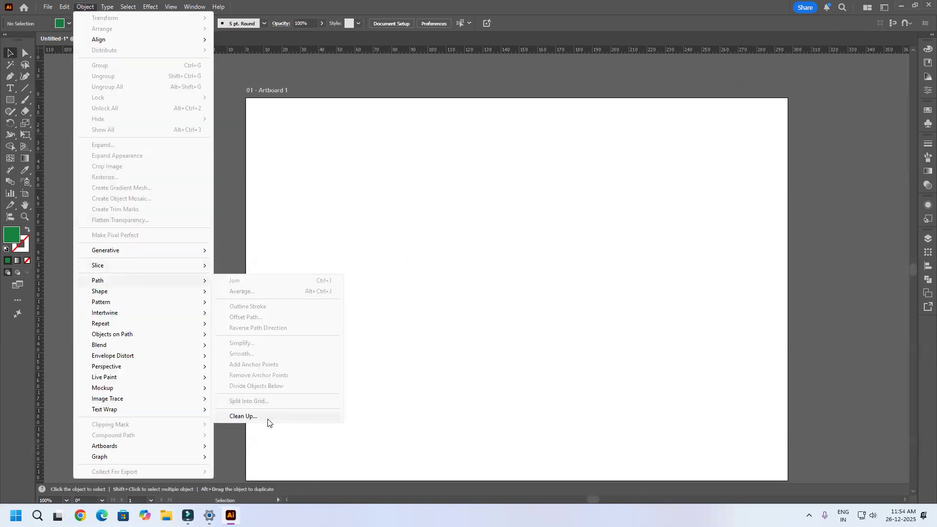
left_click(244, 416)
left_click(627, 177)
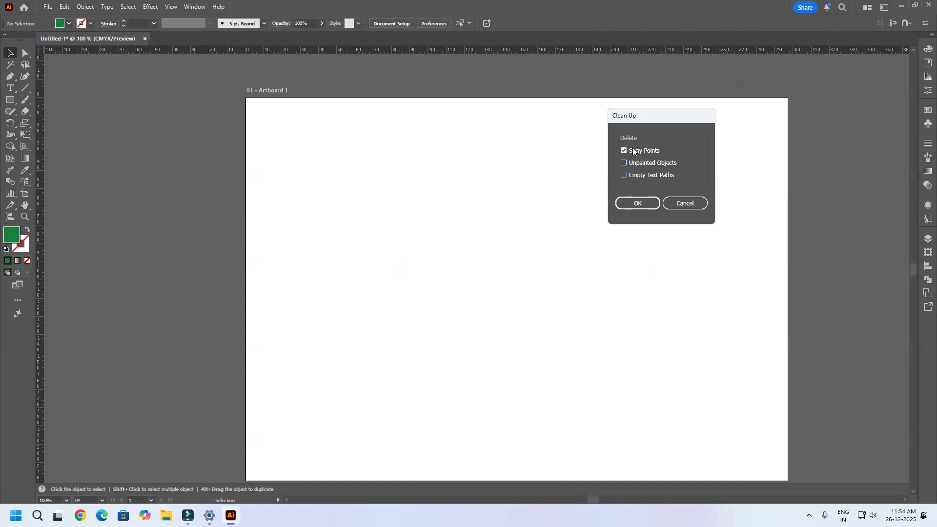
left_click(643, 203)
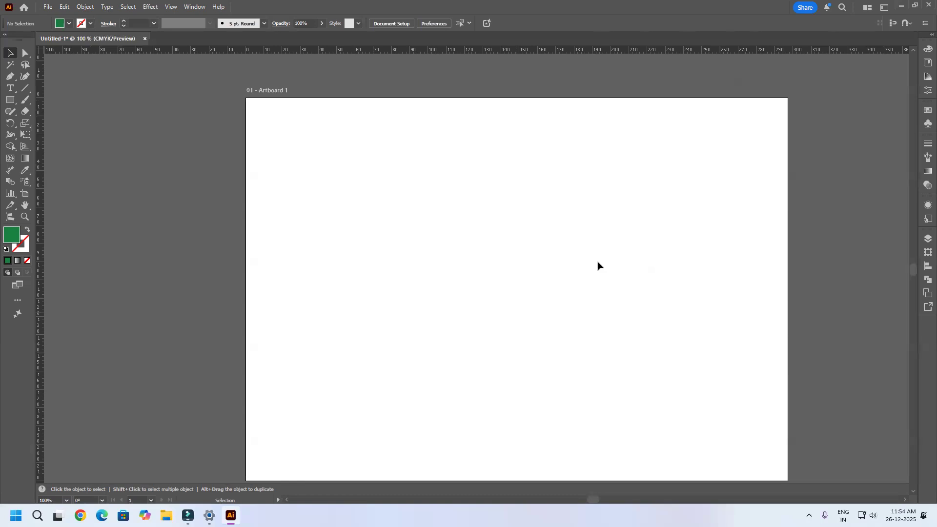
left_click_drag(746, 182, 165, 483)
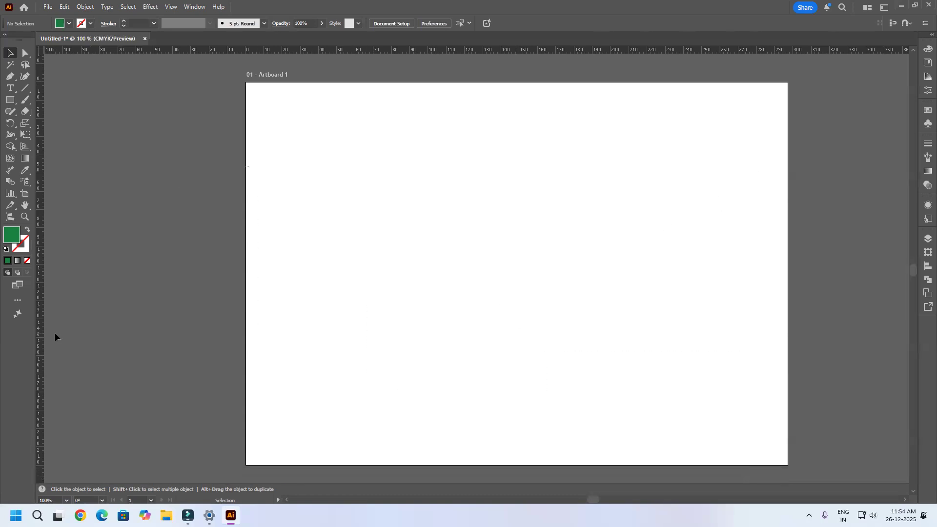
Step: Set the fill to none and draw many overlapping rectangles without fill or stroke across the artboard
left_click(28, 261)
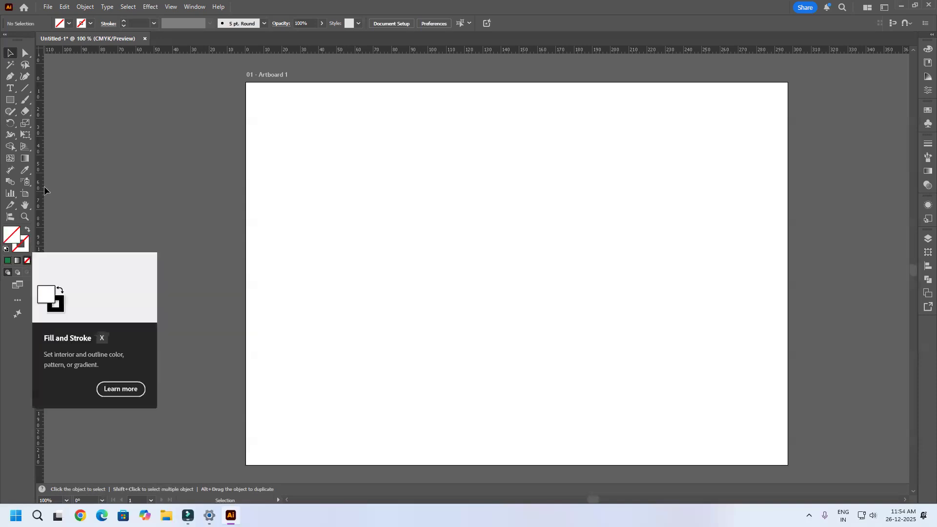
left_click(8, 101)
mouse_move(327, 184)
left_mouse_down()
mouse_move(402, 255)
mouse_move(401, 247)
left_mouse_up()
left_click_drag(462, 184, 557, 277)
left_click_drag(580, 197, 660, 286)
left_click_drag(707, 175, 787, 259)
left_click_drag(790, 205, 778, 263)
mouse_move(682, 253)
left_mouse_down()
mouse_move(580, 318)
mouse_move(437, 362)
left_mouse_up()
left_click_drag(501, 260, 345, 338)
left_click_drag(525, 184, 436, 249)
left_click_drag(517, 157, 623, 239)
left_click_drag(659, 176, 596, 363)
left_click_drag(535, 363, 398, 399)
left_click_drag(396, 272, 437, 353)
mouse_move(509, 278)
left_mouse_down()
mouse_move(555, 352)
mouse_move(584, 363)
left_mouse_up()
left_click_drag(570, 241, 374, 287)
mouse_move(559, 198)
left_mouse_down()
mouse_move(733, 228)
mouse_move(360, 361)
left_mouse_up()
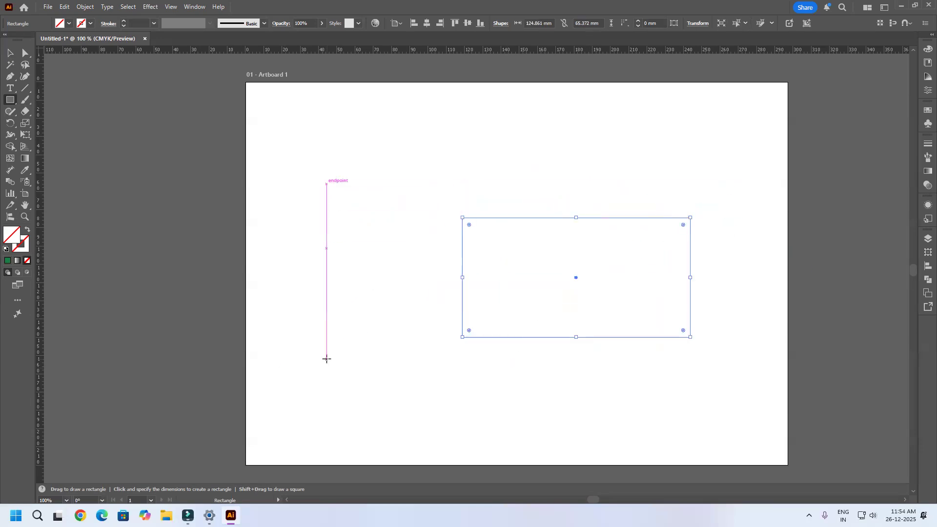
Step: Select all the unpainted rectangles to reveal their outlines, and deselect them
left_click(11, 53)
left_click_drag(194, 77, 812, 458)
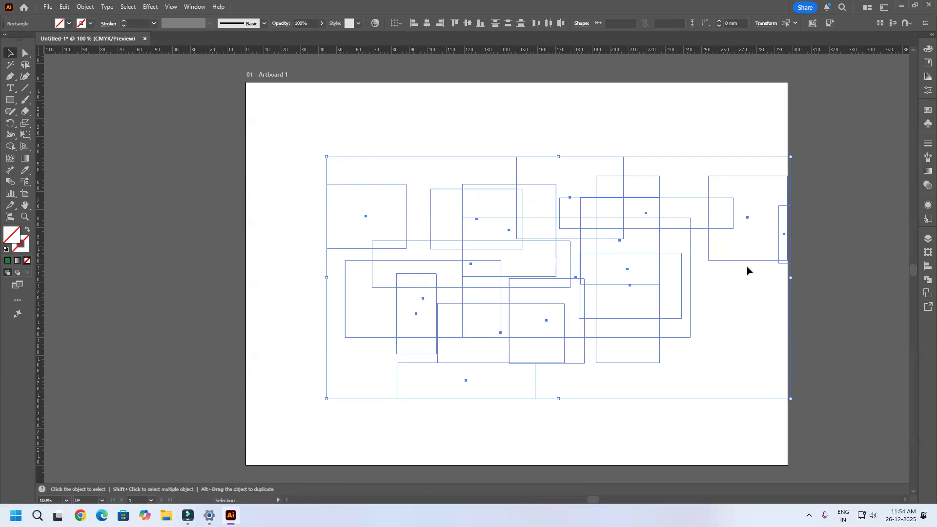
left_click(609, 131)
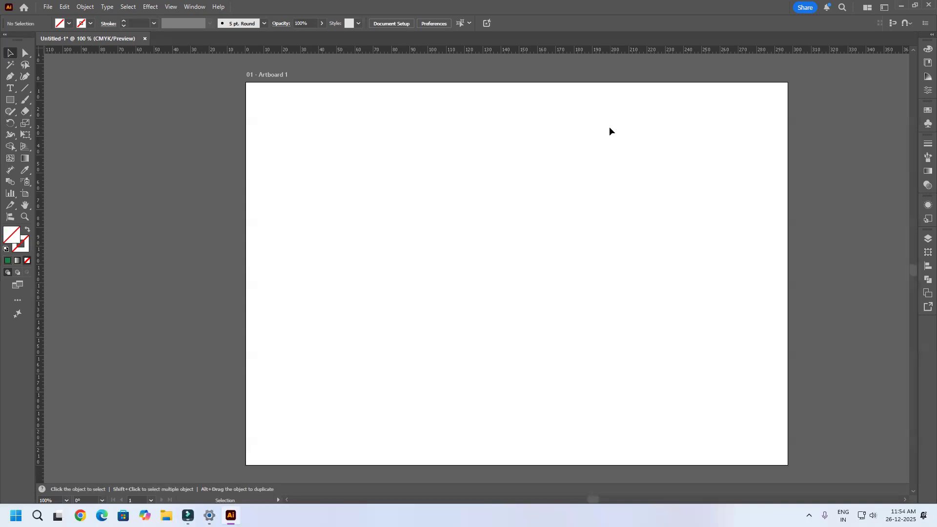
Step: Run Clean Up with Unpainted Objects enabled to remove the invisible rectangles
left_click(85, 7)
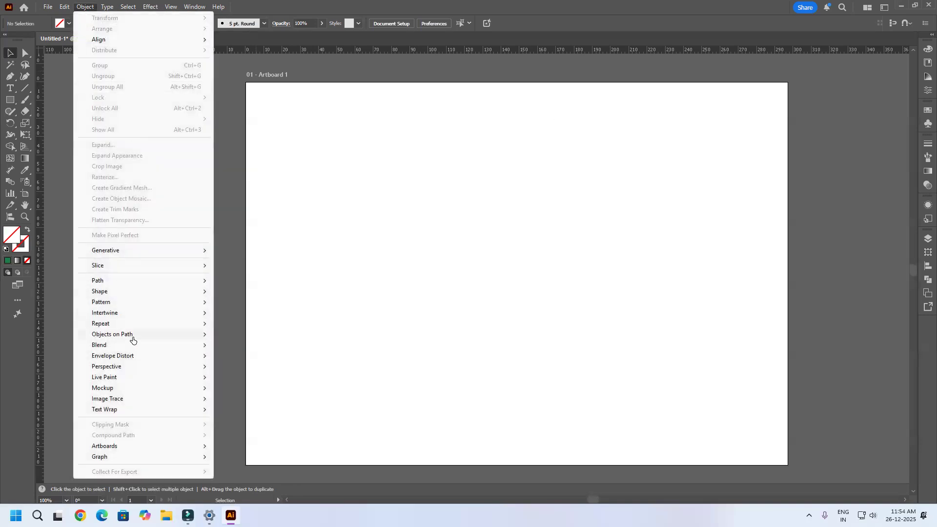
mouse_move(129, 282)
left_click(268, 417)
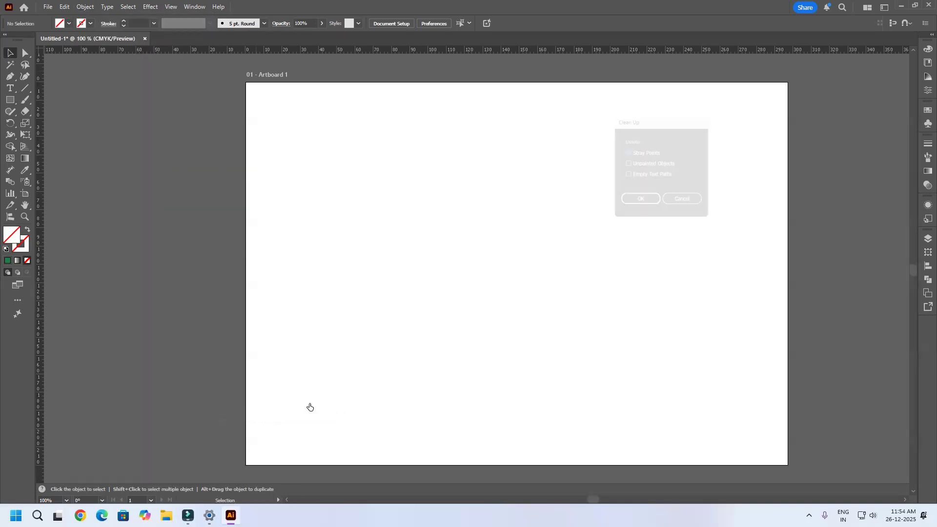
left_click(624, 163)
left_click(638, 203)
scroll(781, 136, "down", 1)
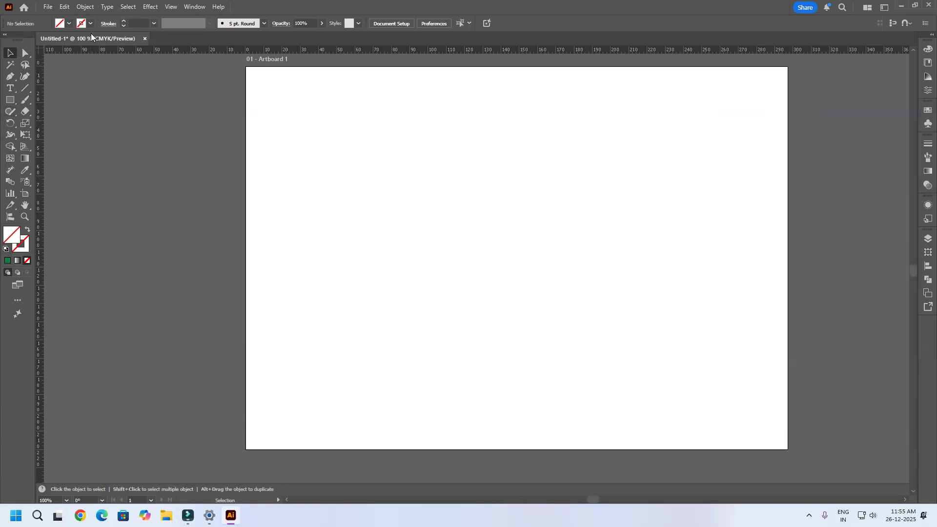
Step: Create a point text object in the artboard's upper middle, remove its placeholder text and deselect it
left_click(85, 6)
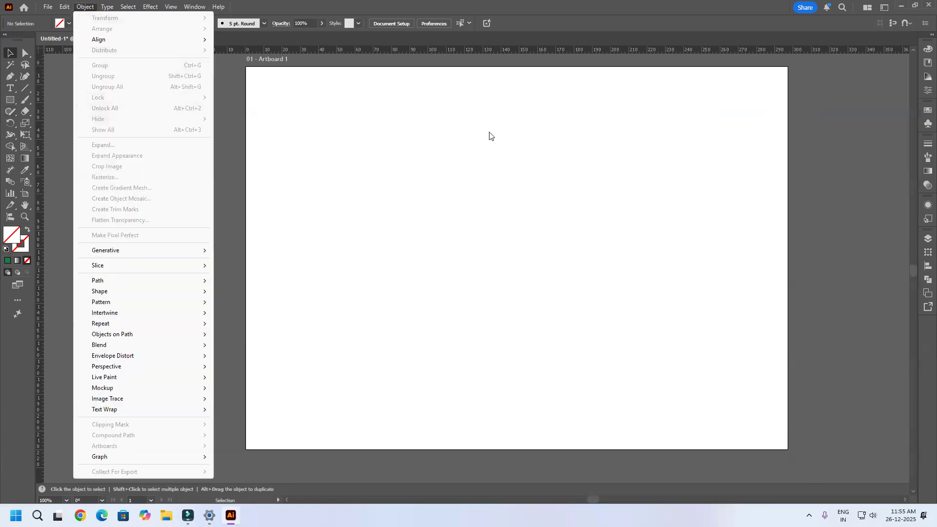
left_click(390, 145)
left_click(7, 86)
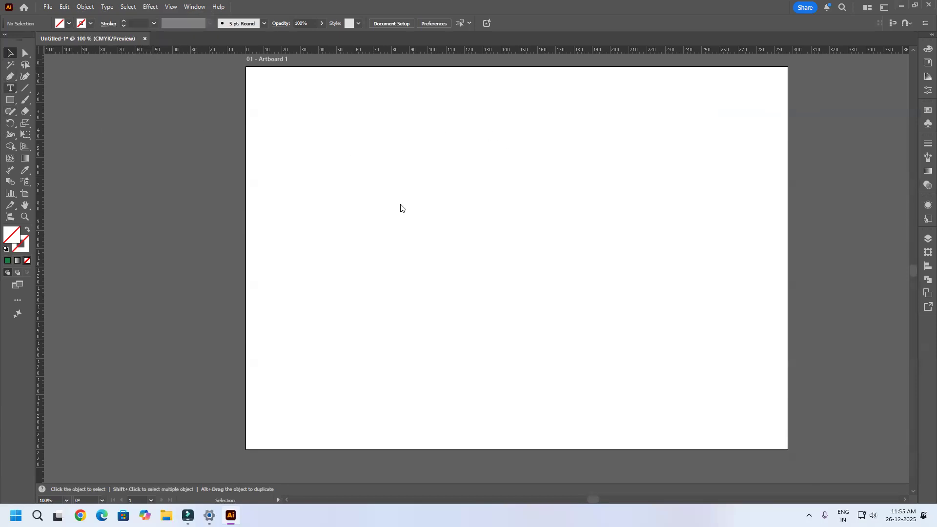
left_click(447, 156)
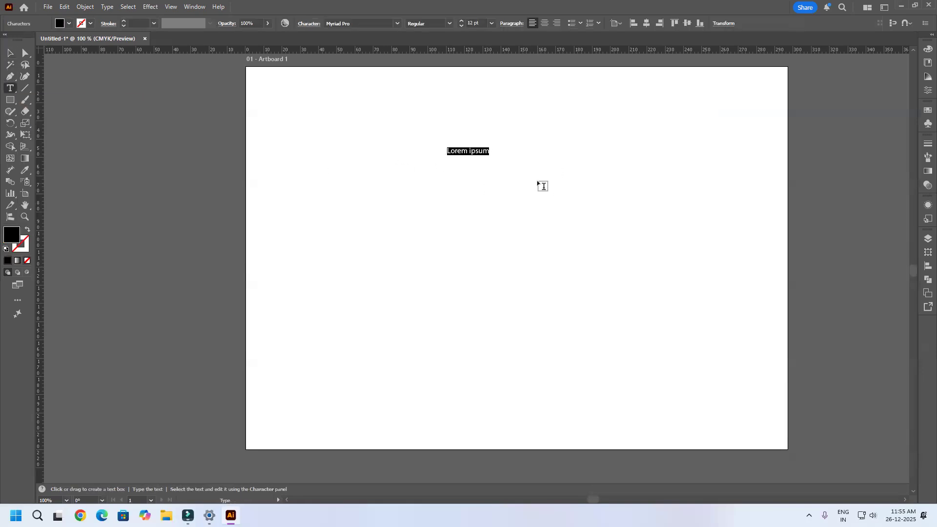
scroll(446, 155, "up", 4)
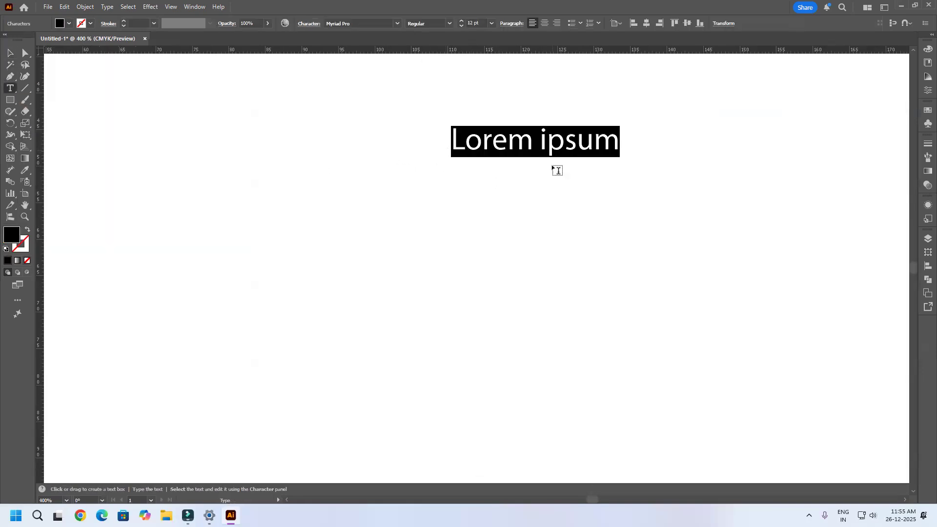
key("BackSpace")
key("Escape")
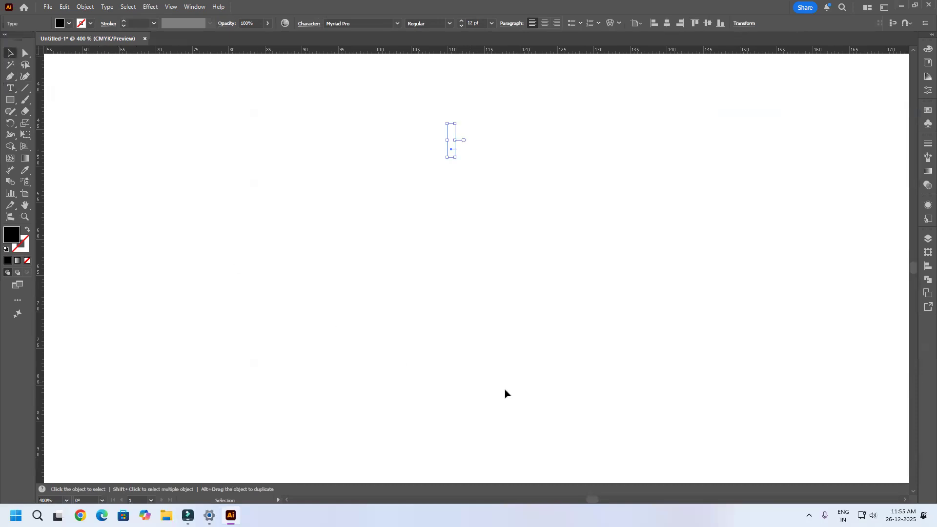
left_click(572, 309)
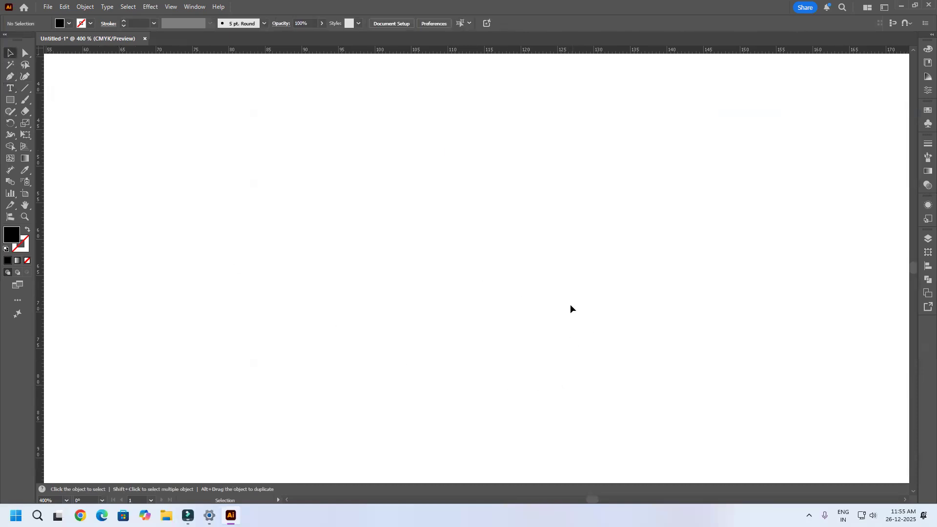
Step: Create a second empty text object below and to the right of the first, and deselect it
left_click(10, 88)
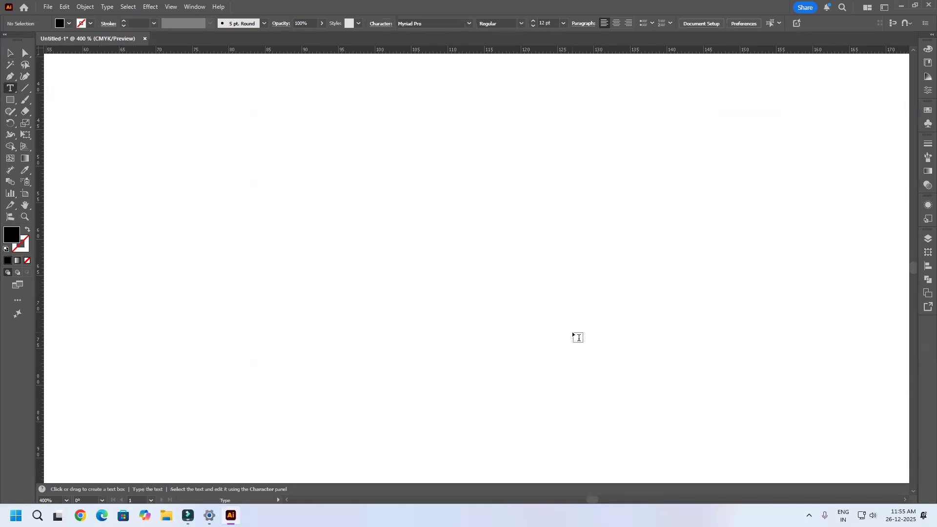
left_click(573, 335)
key("BackSpace")
left_click(9, 52)
left_click(309, 270)
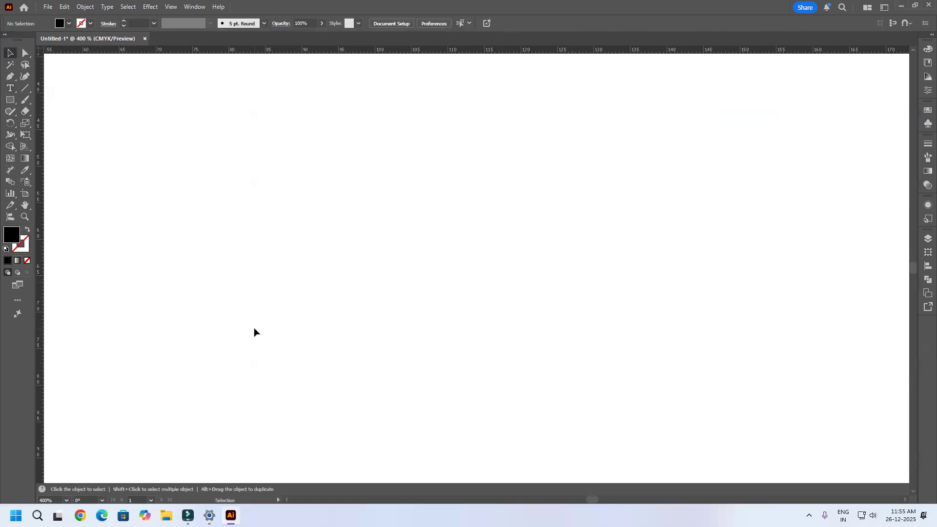
Step: Select both empty text objects and delete them
left_click_drag(341, 117, 690, 397)
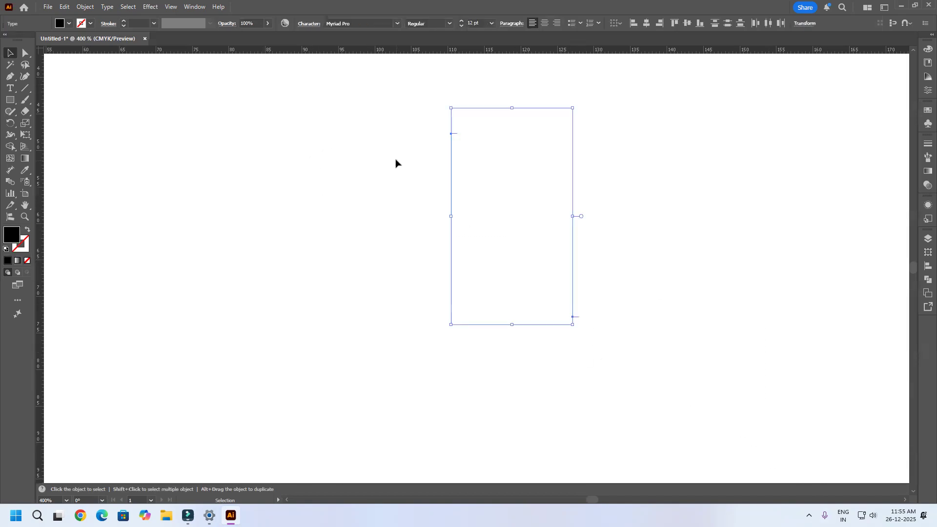
key("Delete")
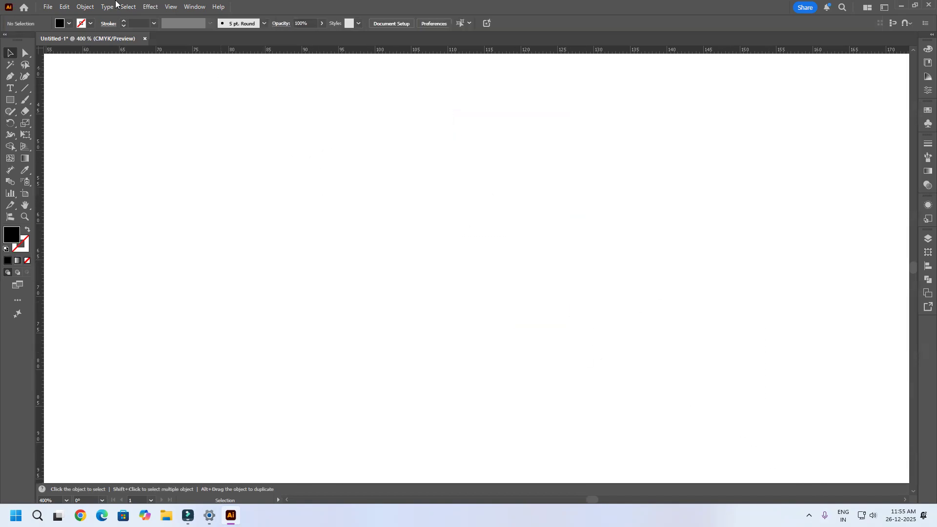
Step: Run Clean Up for empty text paths and check the canvas for any leftover objects
left_click(80, 6)
mouse_move(104, 281)
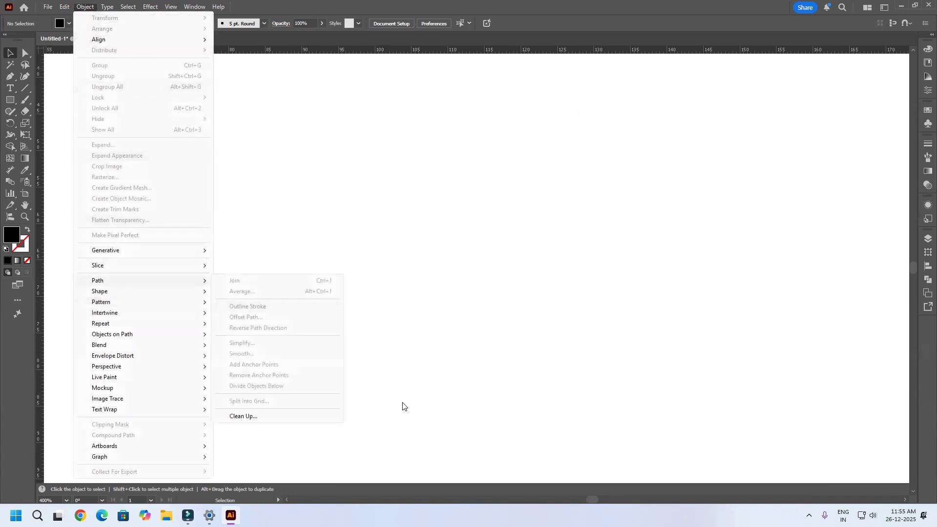
left_click(272, 416)
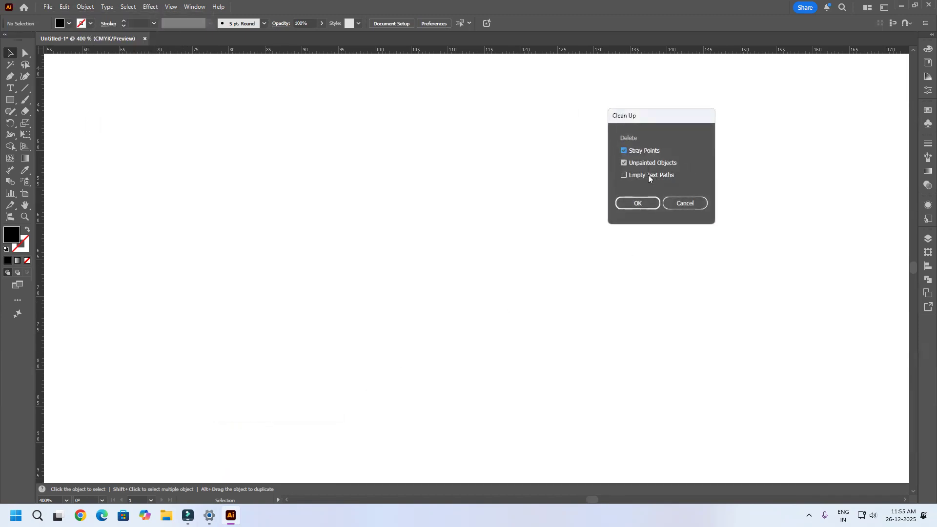
left_click(638, 204)
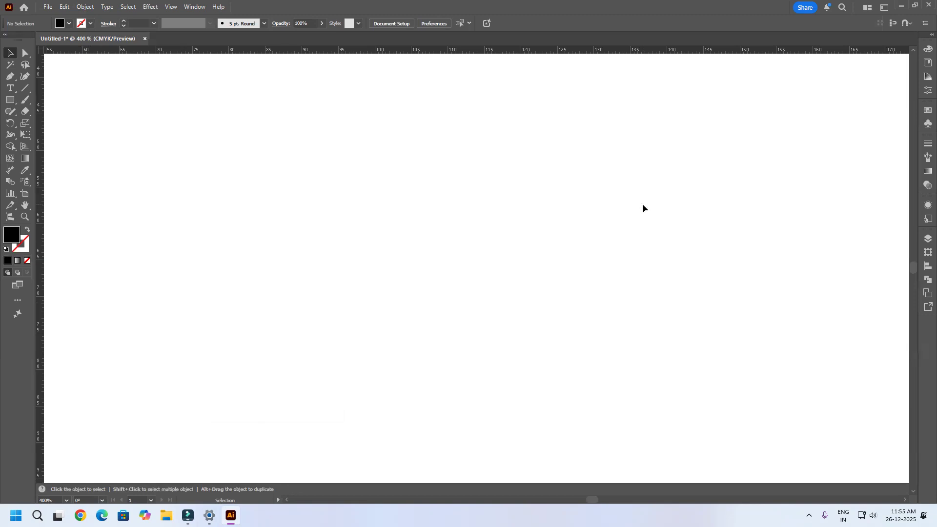
left_click_drag(700, 90, 168, 434)
left_click_drag(645, 201, 222, 388)
left_click_drag(676, 122, 280, 378)
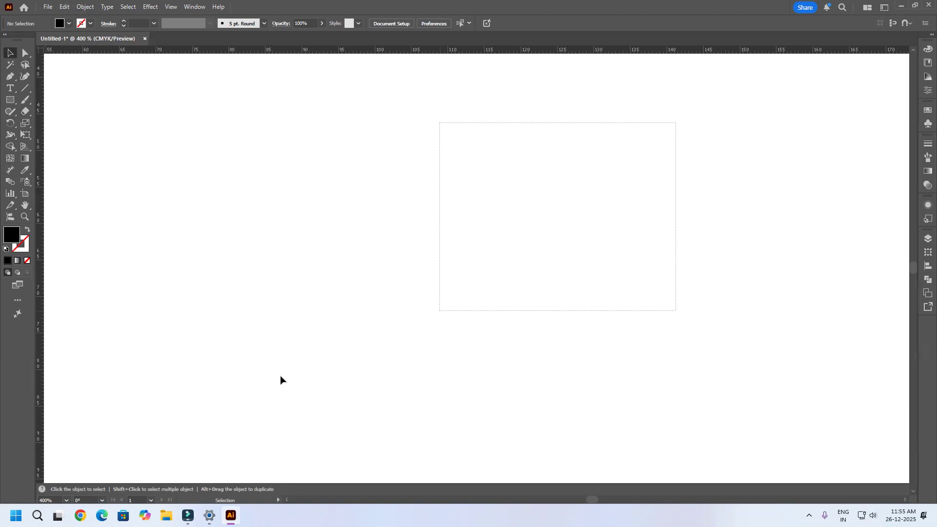
scroll(499, 259, "down", 5)
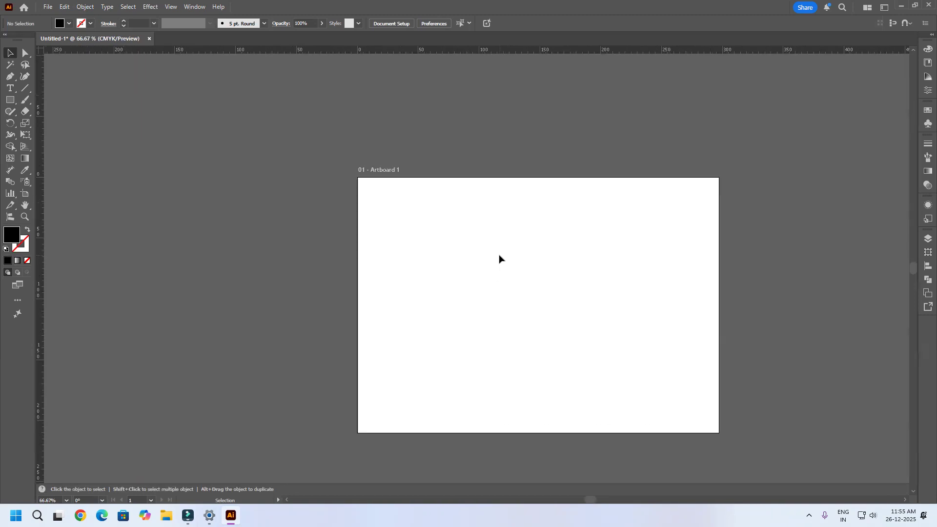